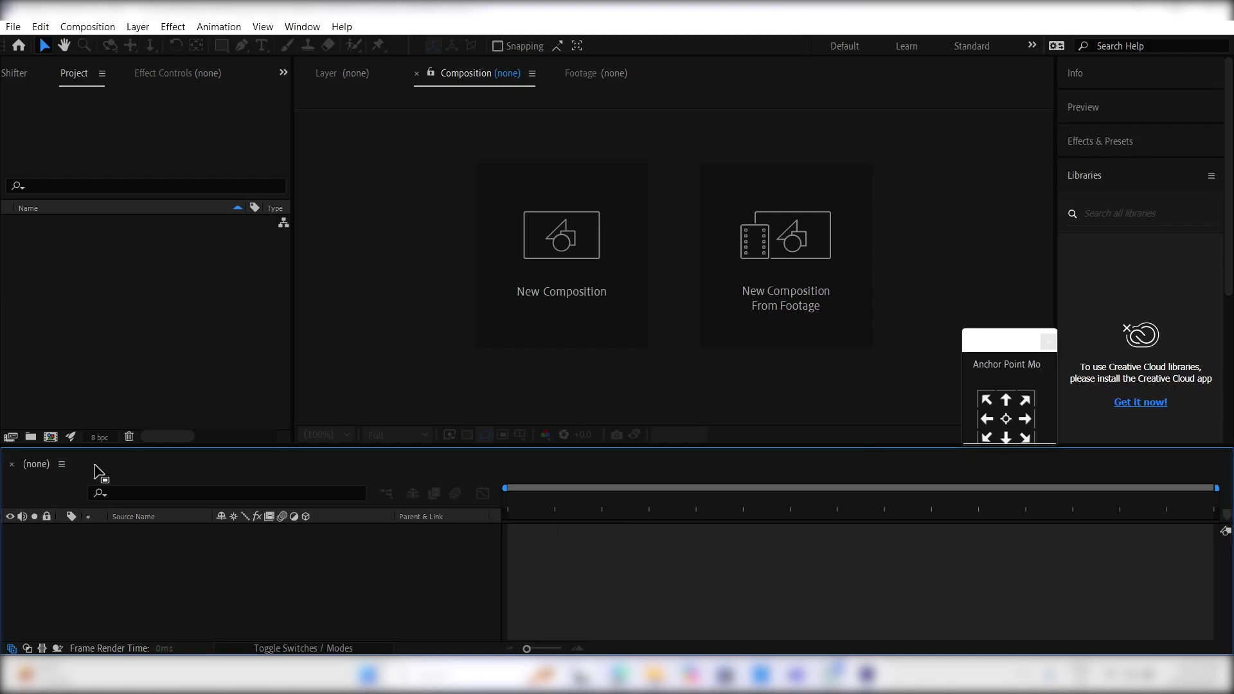
# Step: Create a 1920×1080 composition named main comp
pyautogui.click(50, 437)
pyautogui.write('main comp')
pyautogui.click(121, 269)
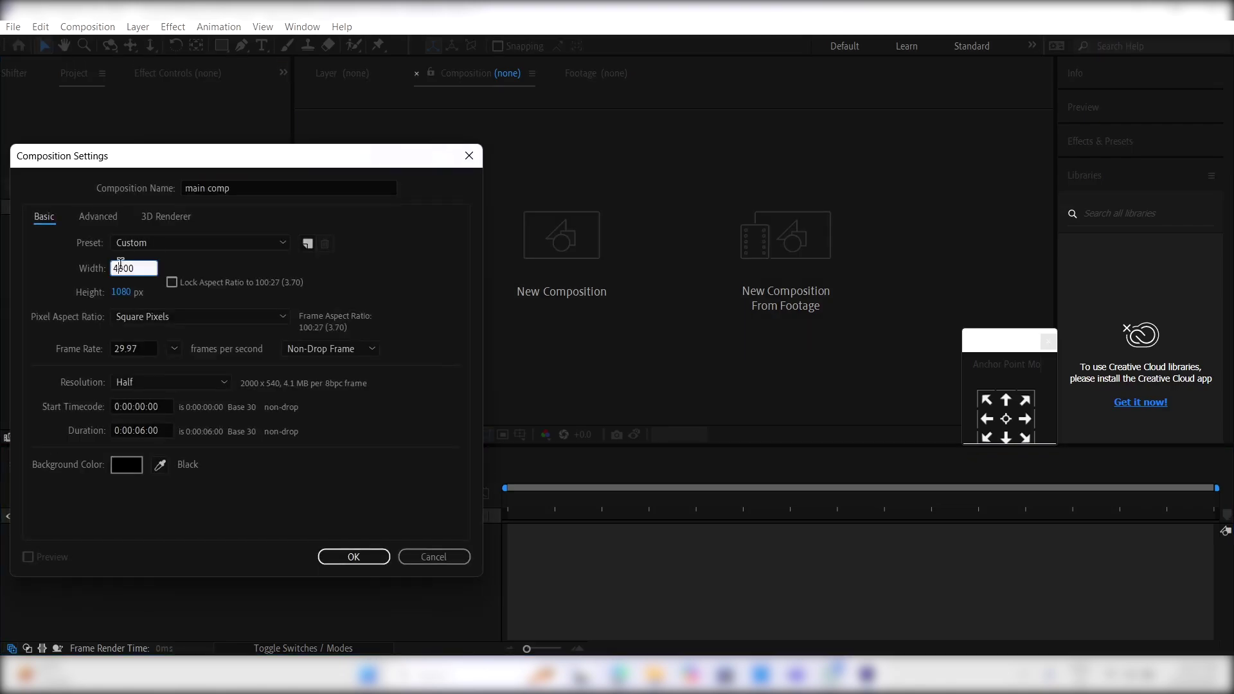
pyautogui.write('1920')
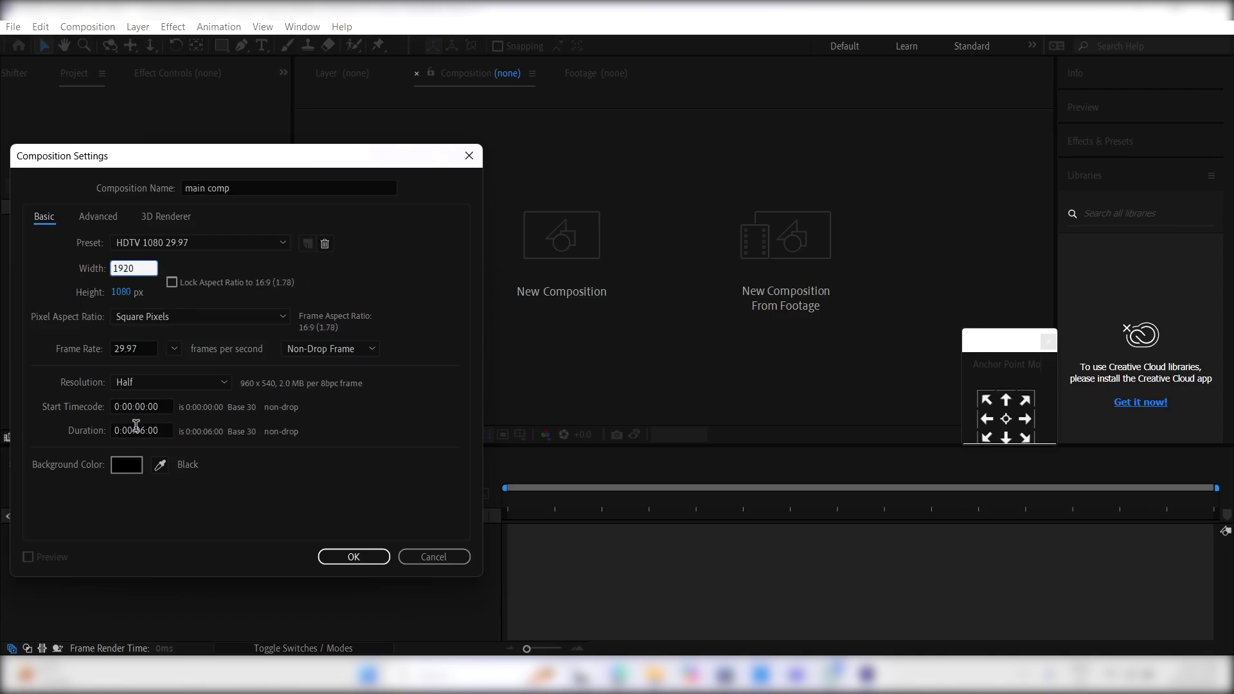
pyautogui.click(353, 557)
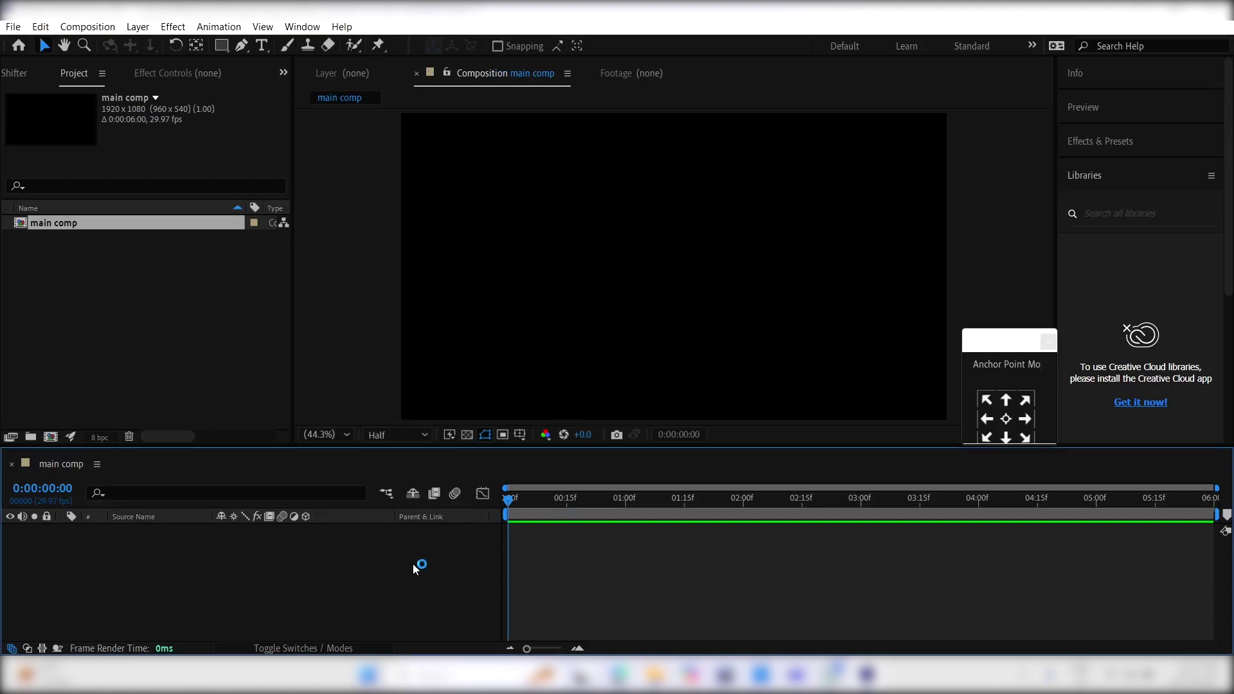
# Step: Add a solid layer named background to main comp
pyautogui.rightClick(412, 564)
pyautogui.moveTo(495, 371)
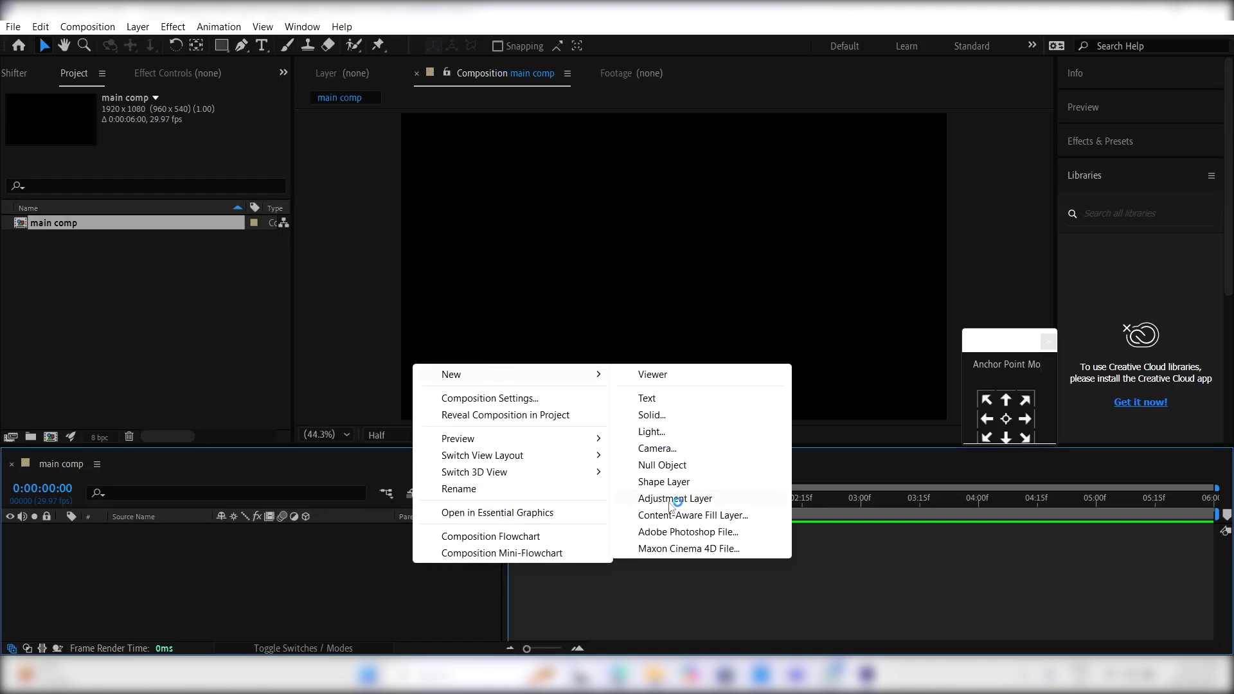
pyautogui.click(660, 415)
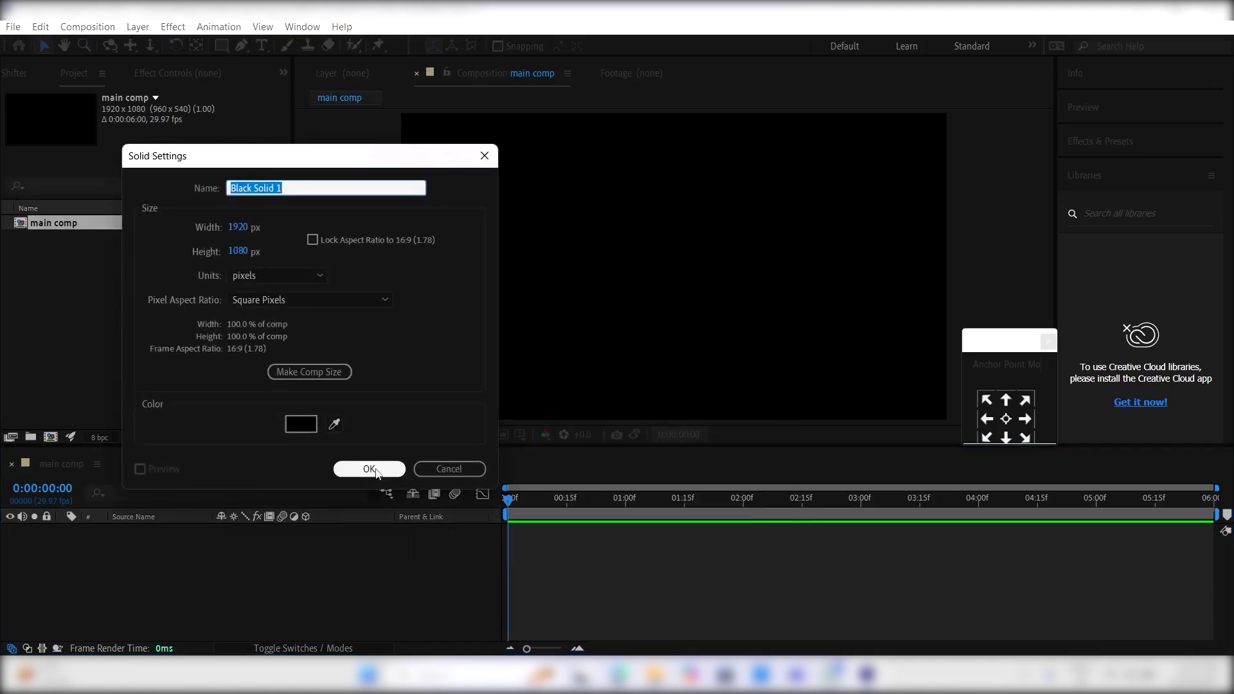
pyautogui.write('background')
pyautogui.click(369, 468)
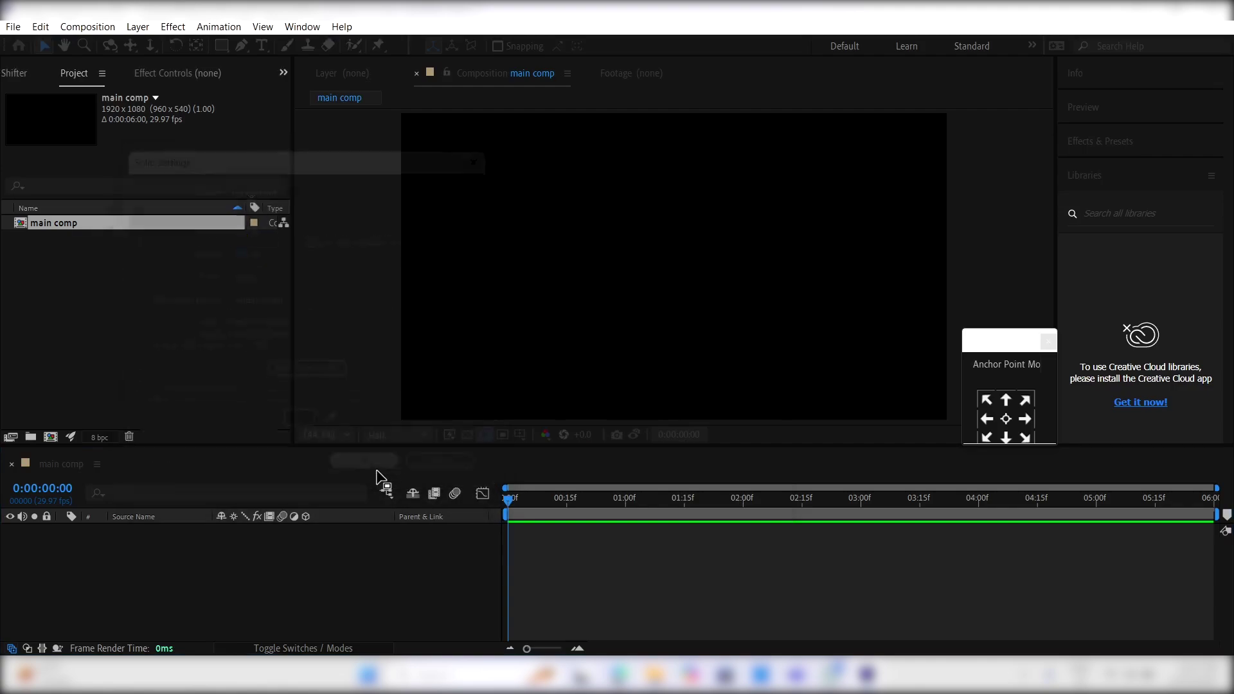
# Step: Add a Gradient Overlay layer style to the background solid and set it to Radial
pyautogui.rightClick(164, 530)
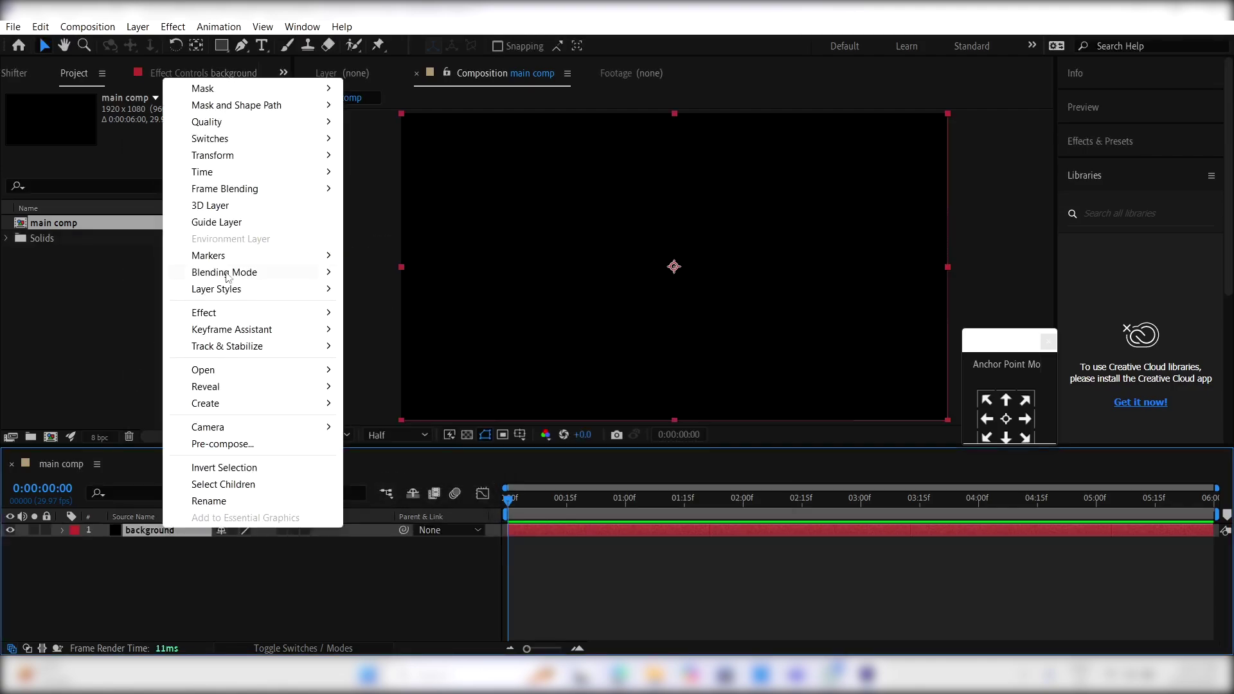
pyautogui.moveTo(235, 290)
pyautogui.click(405, 464)
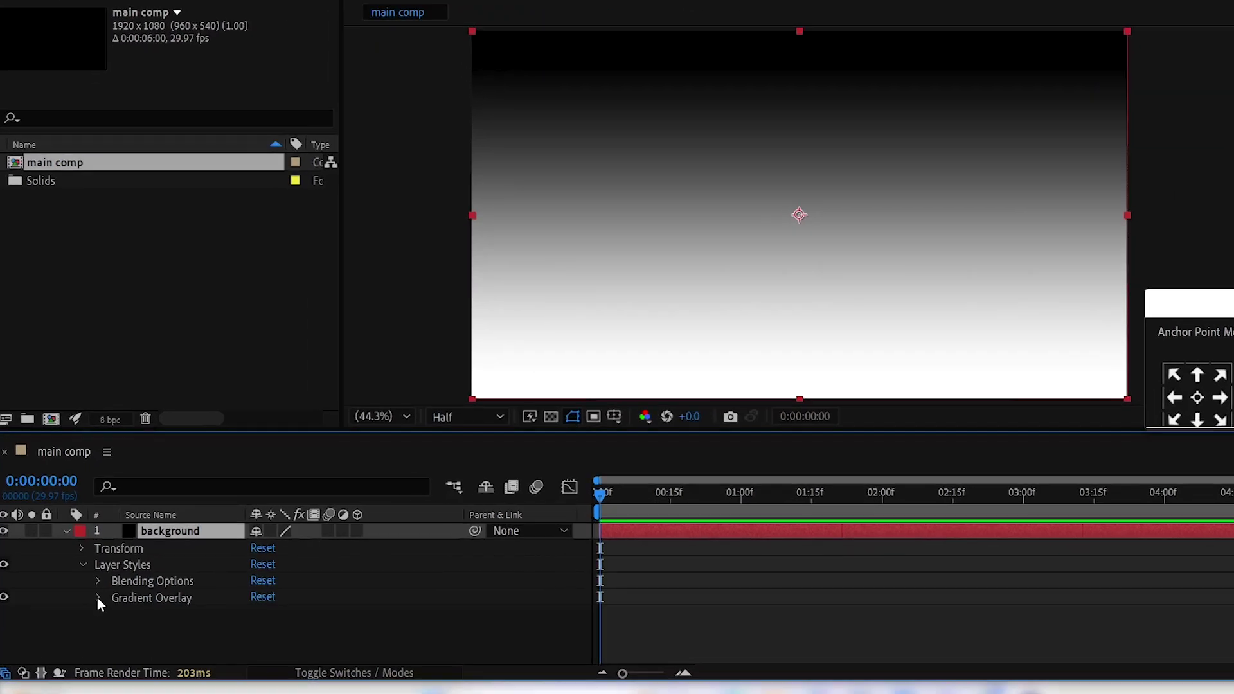
pyautogui.click(97, 598)
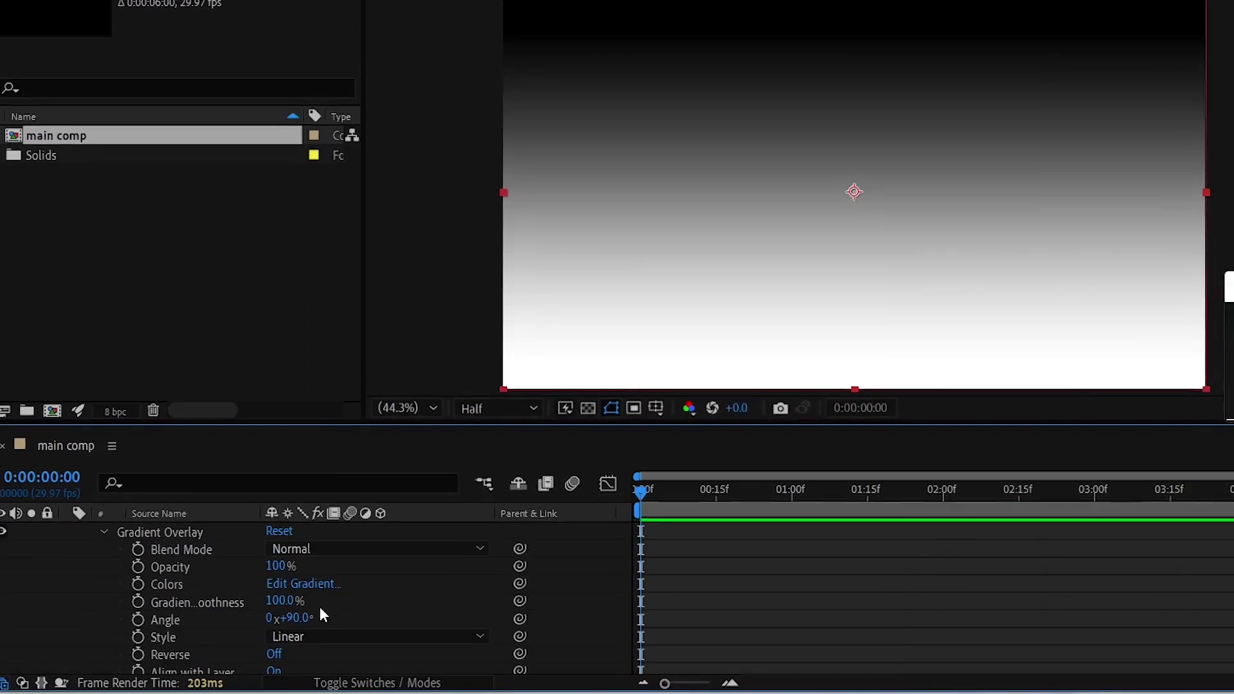
pyautogui.click(319, 635)
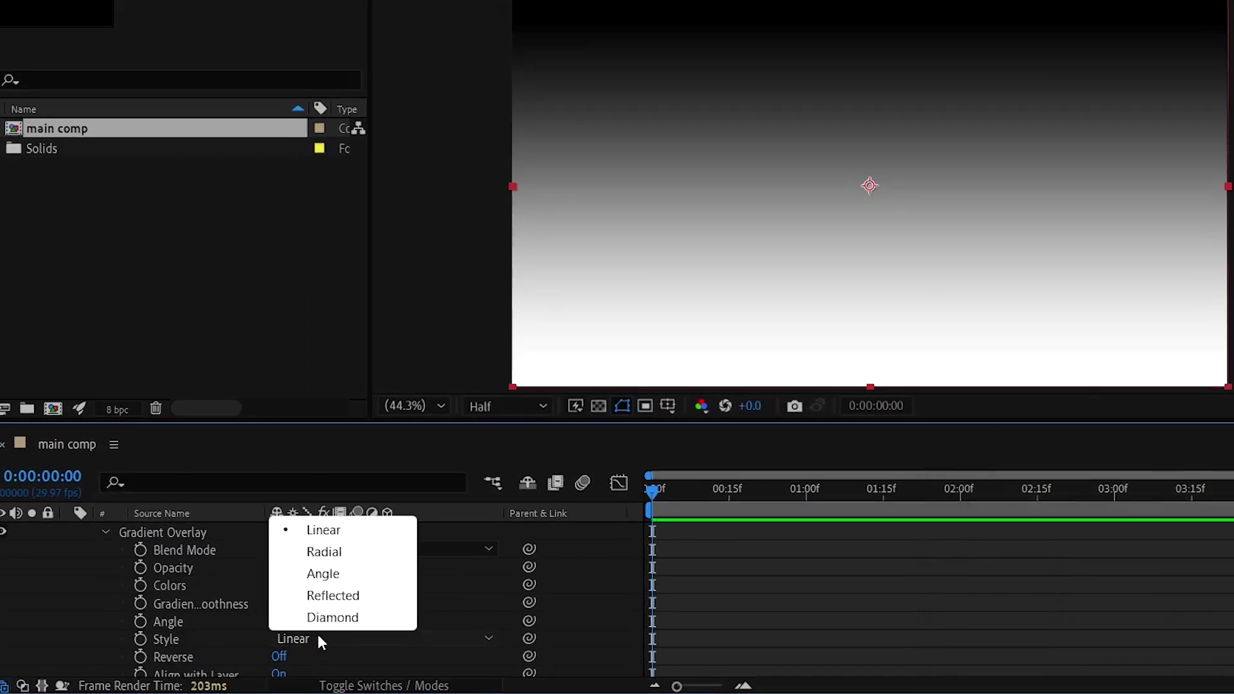
pyautogui.click(335, 551)
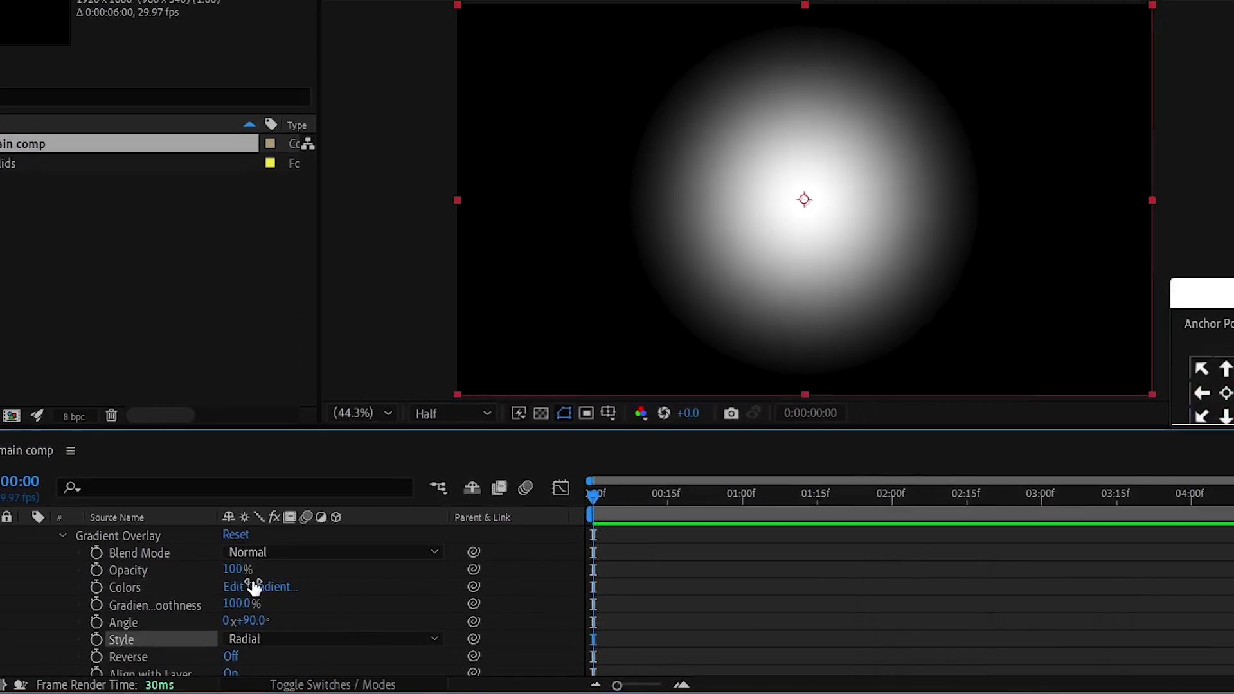
# Step: Set the gradient to a light mint centre, a teal middle stop and a dark green 09583D edge
pyautogui.click(254, 587)
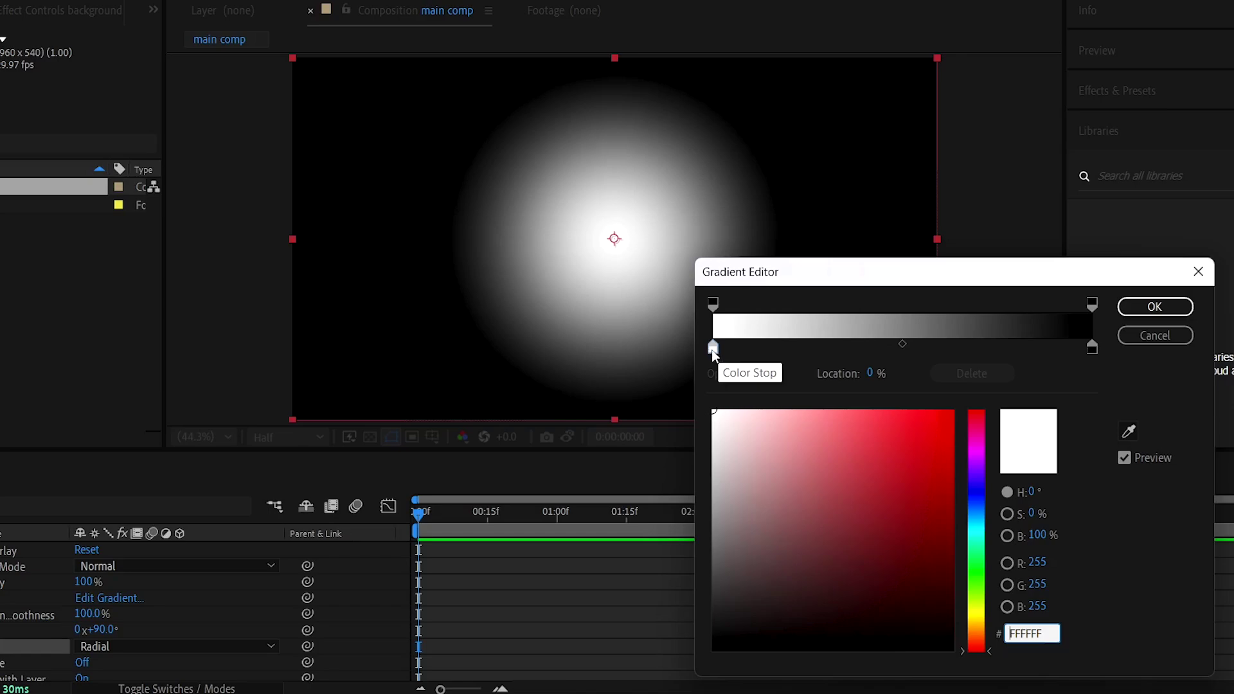
pyautogui.click(713, 349)
pyautogui.click(974, 542)
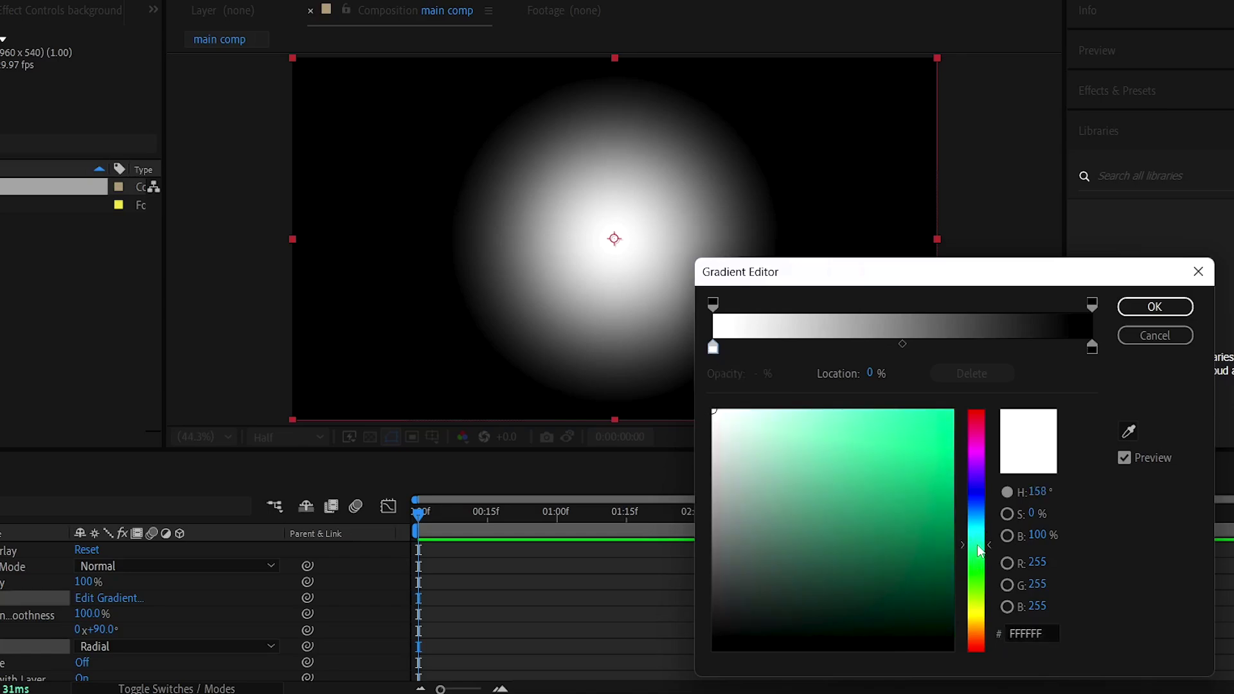
pyautogui.click(775, 417)
pyautogui.click(771, 347)
pyautogui.click(866, 487)
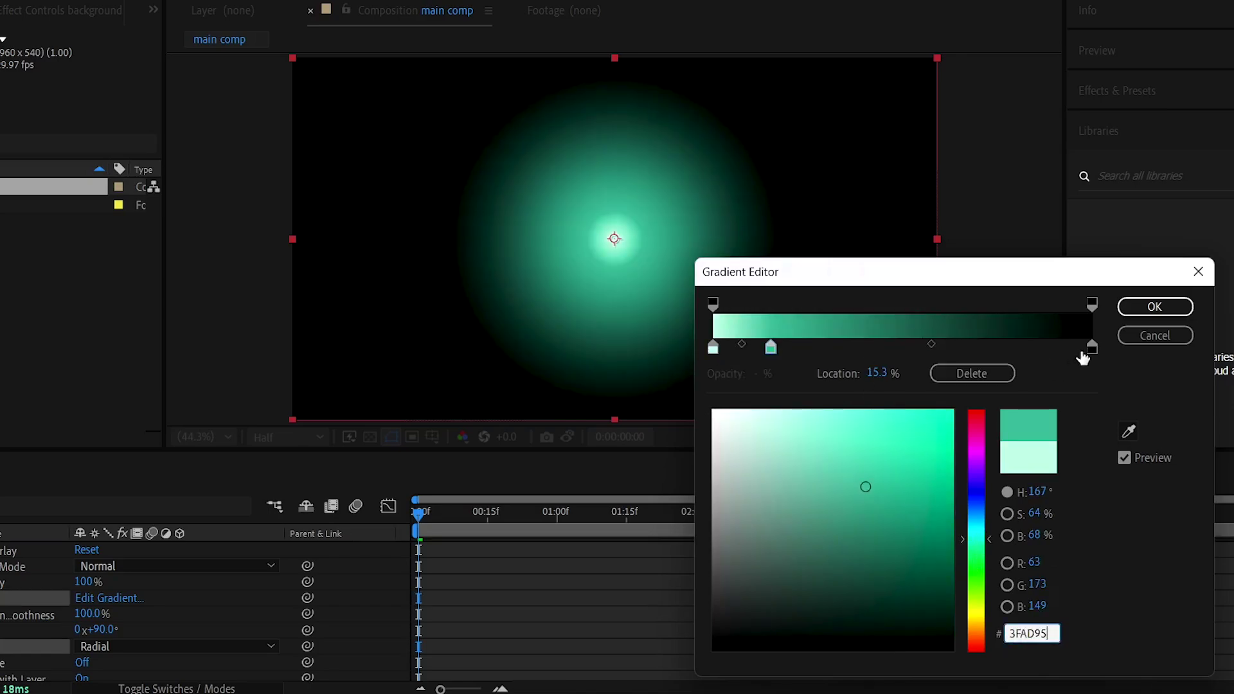
pyautogui.click(1092, 348)
pyautogui.click(976, 540)
pyautogui.click(948, 583)
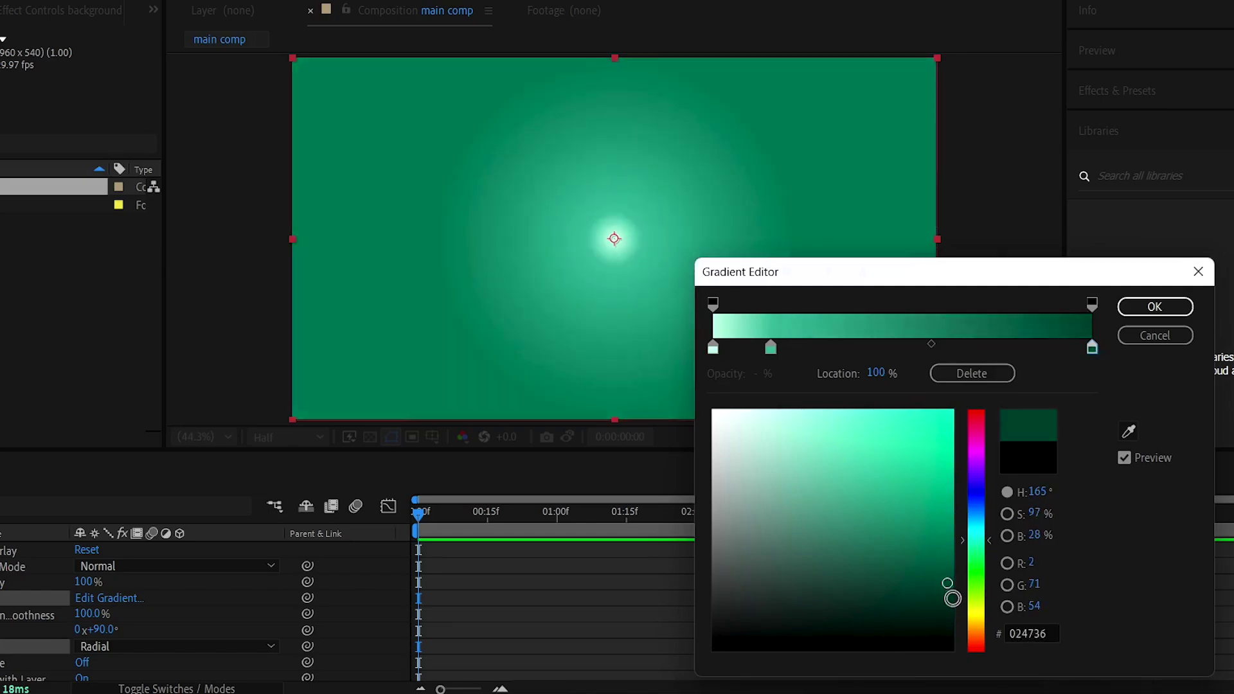
pyautogui.moveTo(952, 599); pyautogui.dragTo(928, 568)
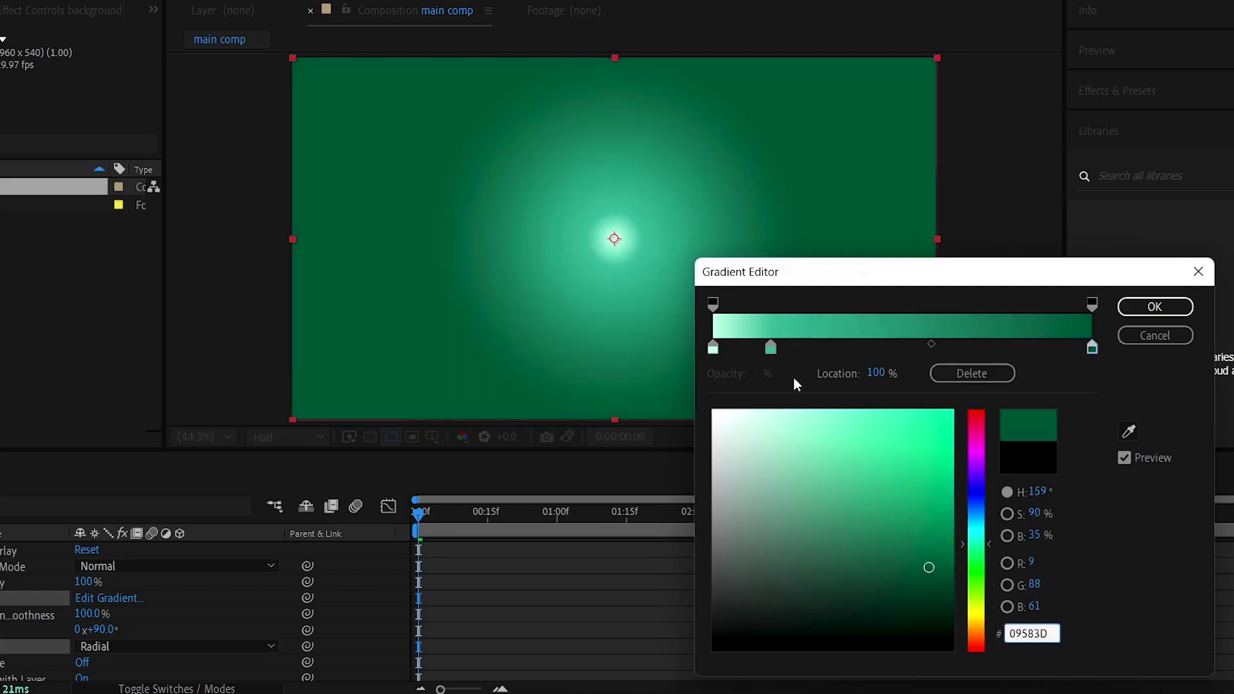
# Step: Brighten the mint centre, move teal to 39%, and add a 0B6D58 stop at 72.1%
pyautogui.click(713, 347)
pyautogui.moveTo(782, 414); pyautogui.dragTo(868, 416)
pyautogui.moveTo(771, 348); pyautogui.dragTo(860, 348)
pyautogui.click(1021, 347)
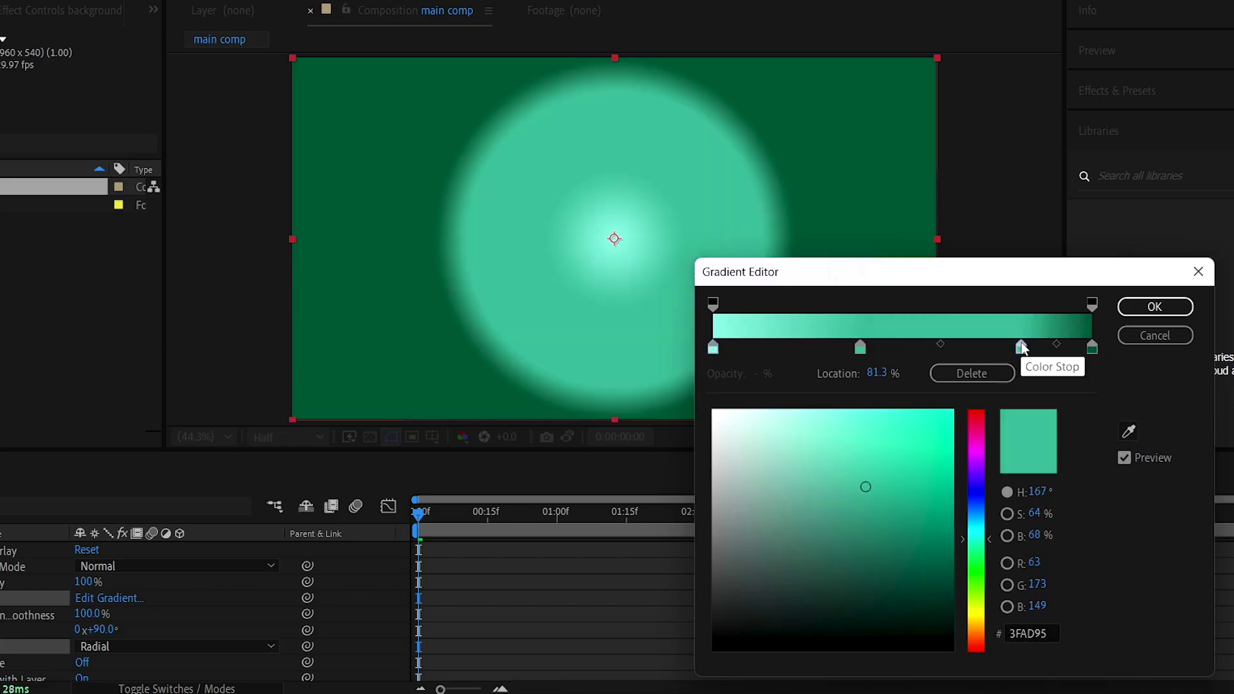
pyautogui.moveTo(1022, 348); pyautogui.dragTo(987, 348)
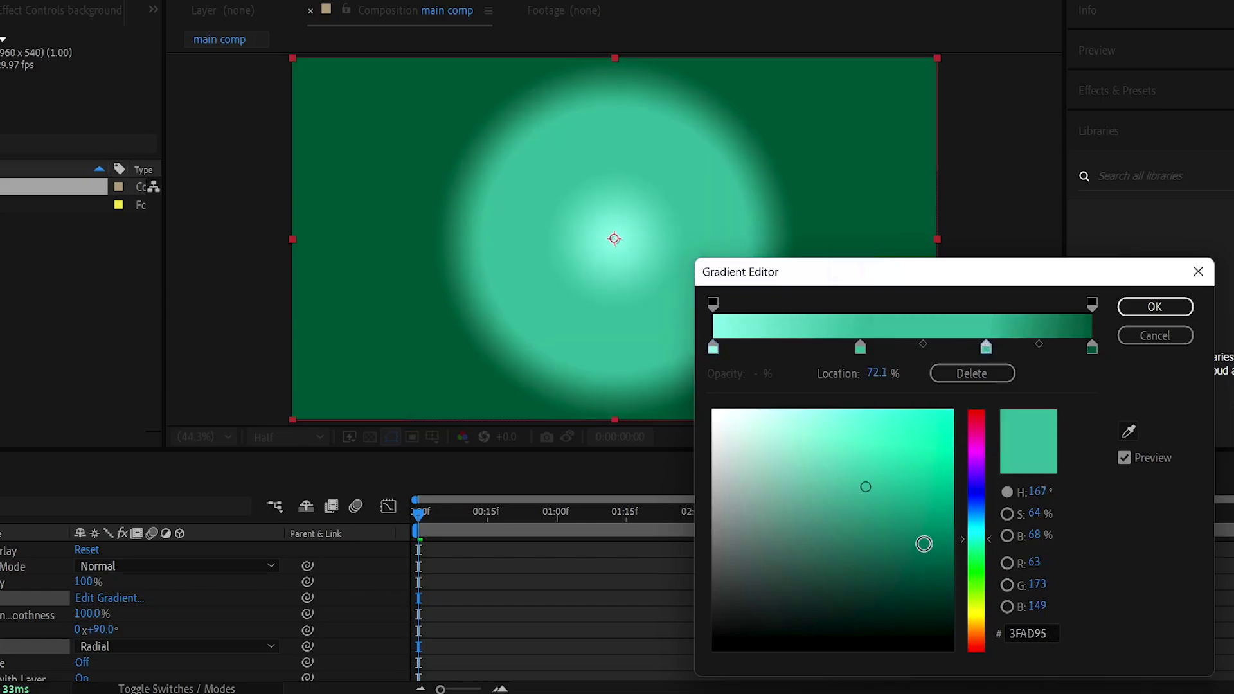
pyautogui.moveTo(924, 544)
pyautogui.mouseDown()
pyautogui.moveTo(939, 560)
pyautogui.moveTo(929, 547)
pyautogui.mouseUp()
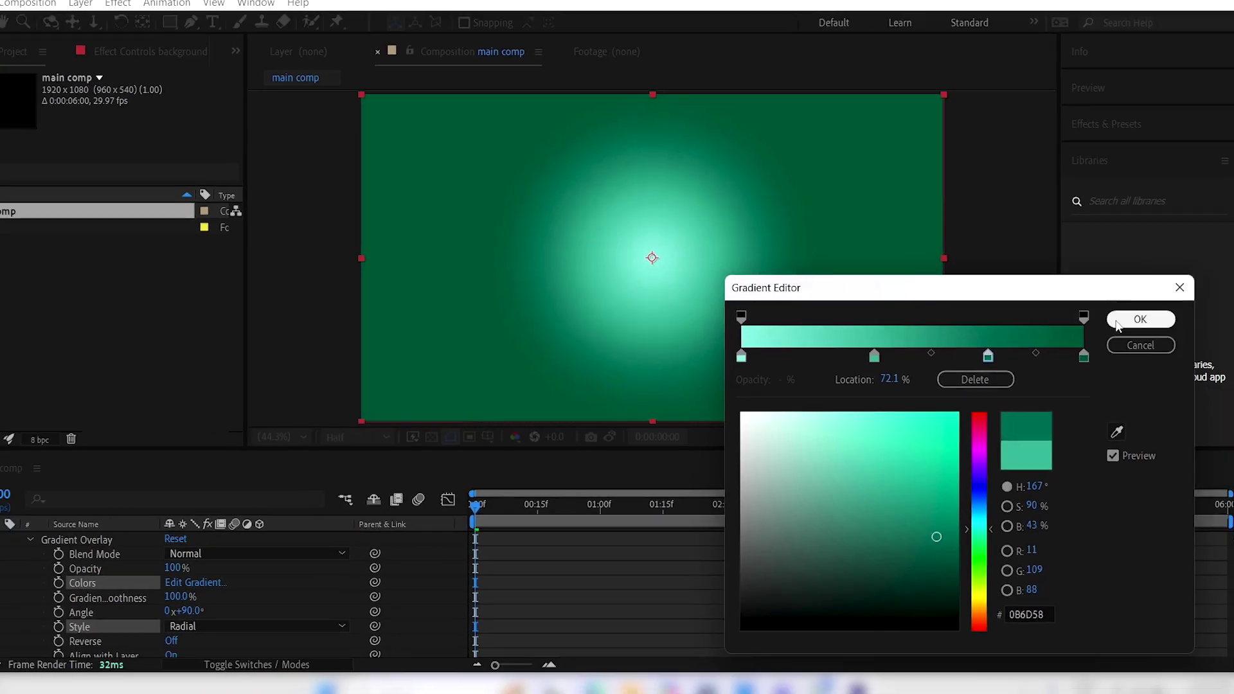
pyautogui.press('Return')
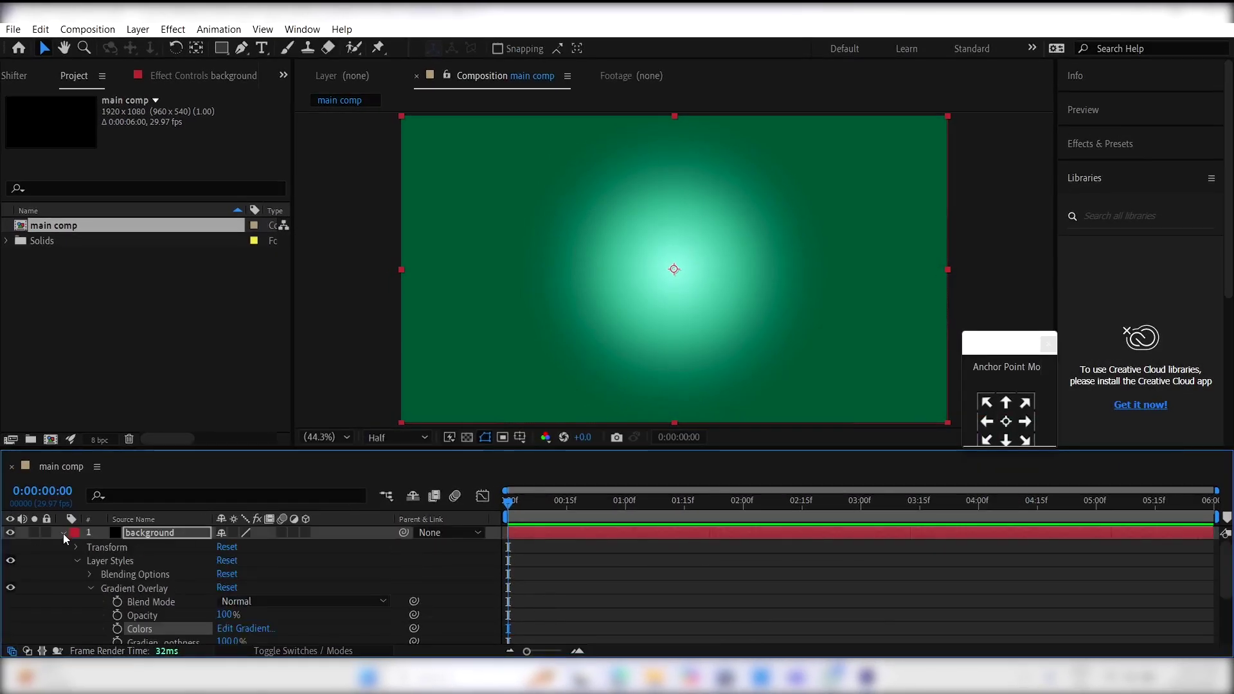
# Step: Draw an ellipse circle at the comp centre, creating Shape Layer 1 above the background
pyautogui.click(63, 533)
pyautogui.click(251, 608)
pyautogui.click(222, 47)
pyautogui.press('q')
pyautogui.press('q')
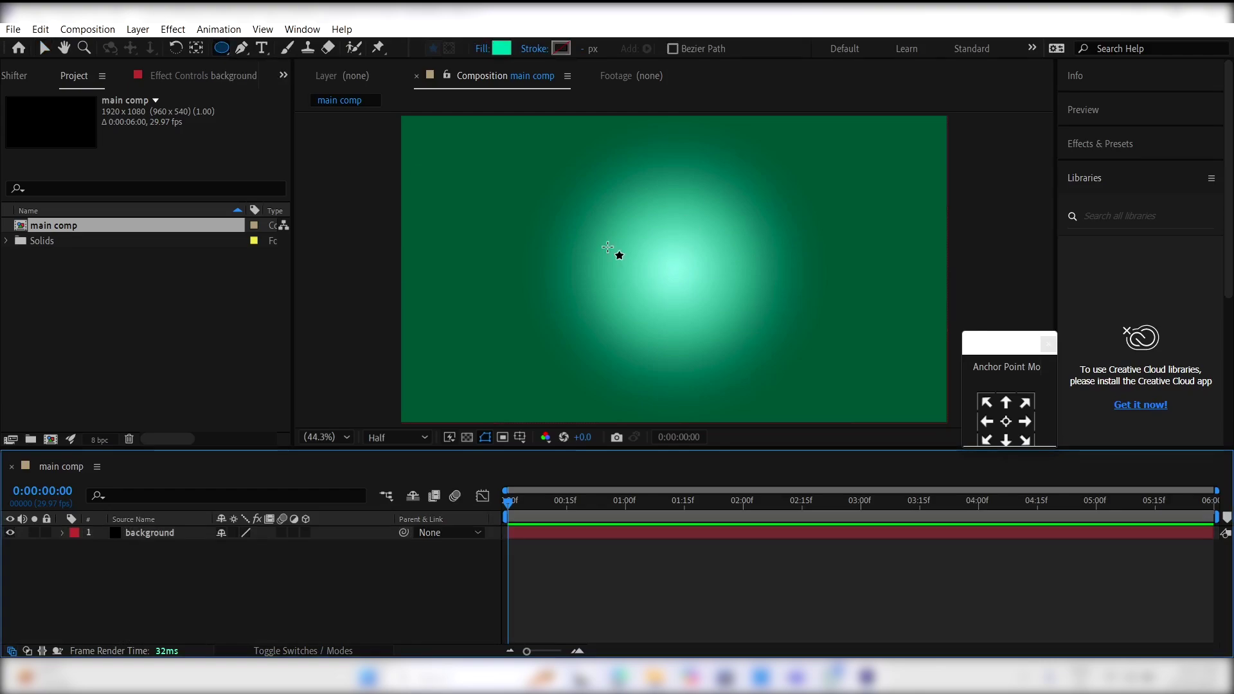
pyautogui.moveTo(619, 226); pyautogui.dragTo(698, 304)
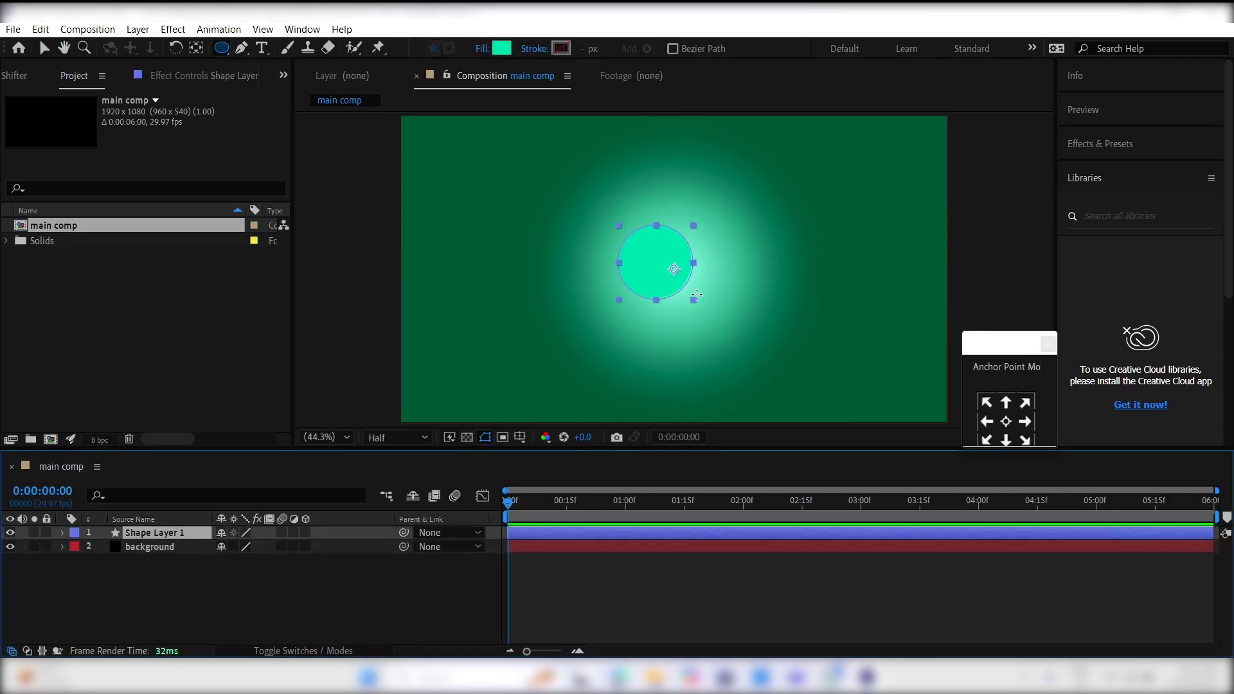
pyautogui.click(551, 534)
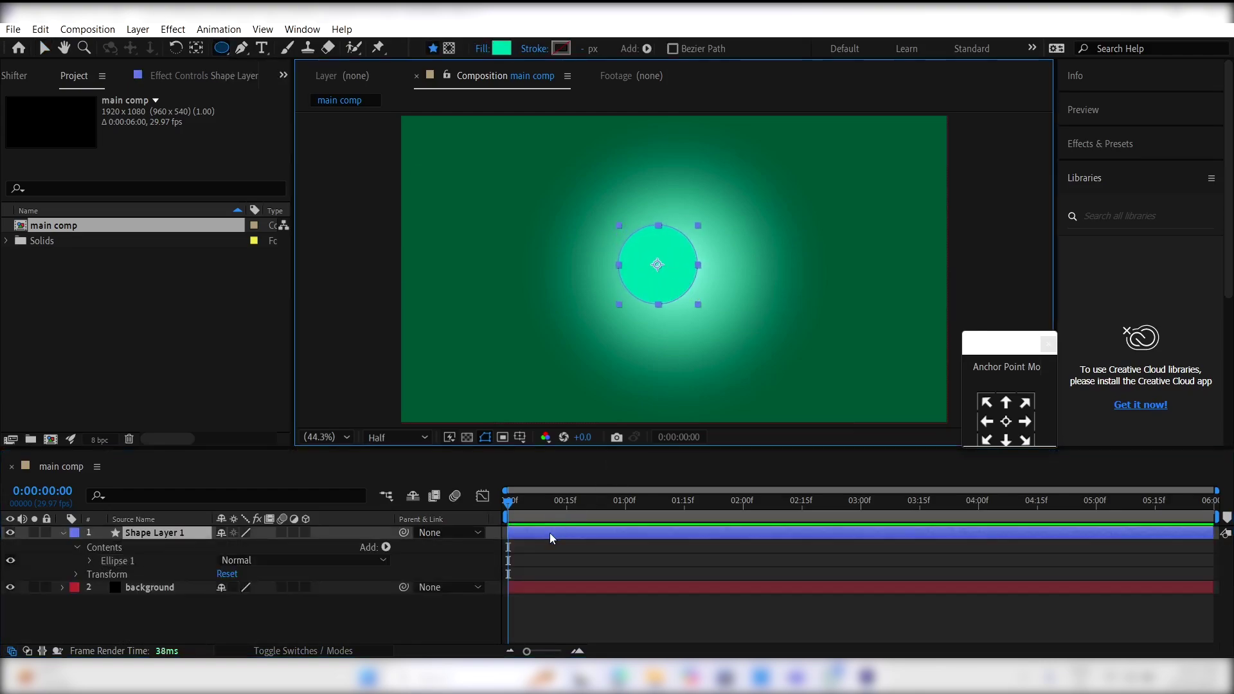
# Step: Add a Gradient Overlay style to the circle's layer and set it to Radial
pyautogui.rightClick(193, 534)
pyautogui.moveTo(247, 295)
pyautogui.click(431, 467)
pyautogui.click(90, 616)
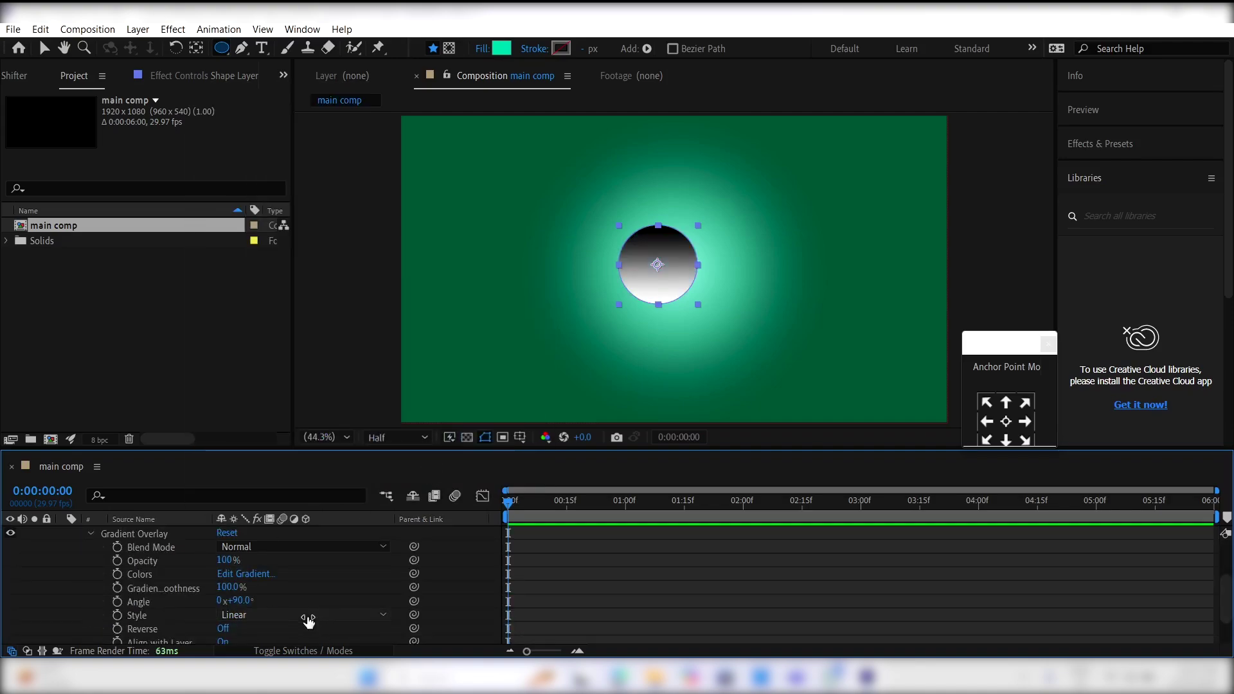
pyautogui.click(302, 615)
pyautogui.click(260, 549)
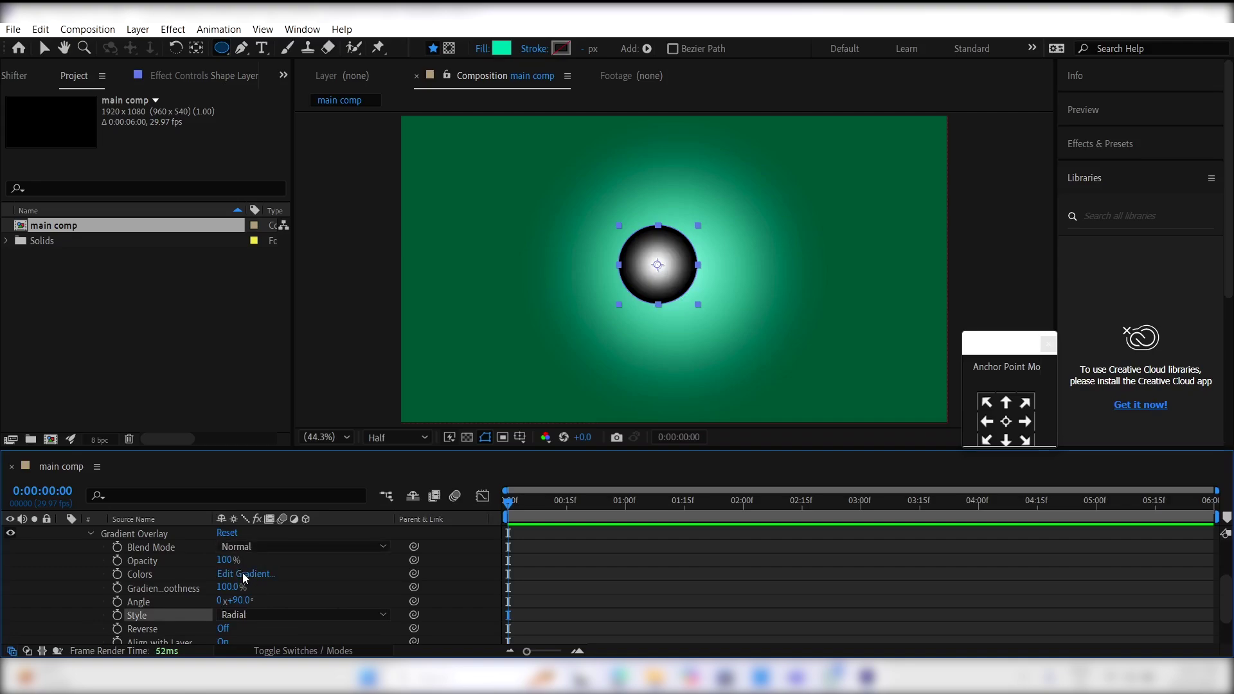
# Step: Colour the circle's gradient green with a 19AF85 inner stop, and scale the overlay to 102%
pyautogui.click(254, 574)
pyautogui.click(758, 363)
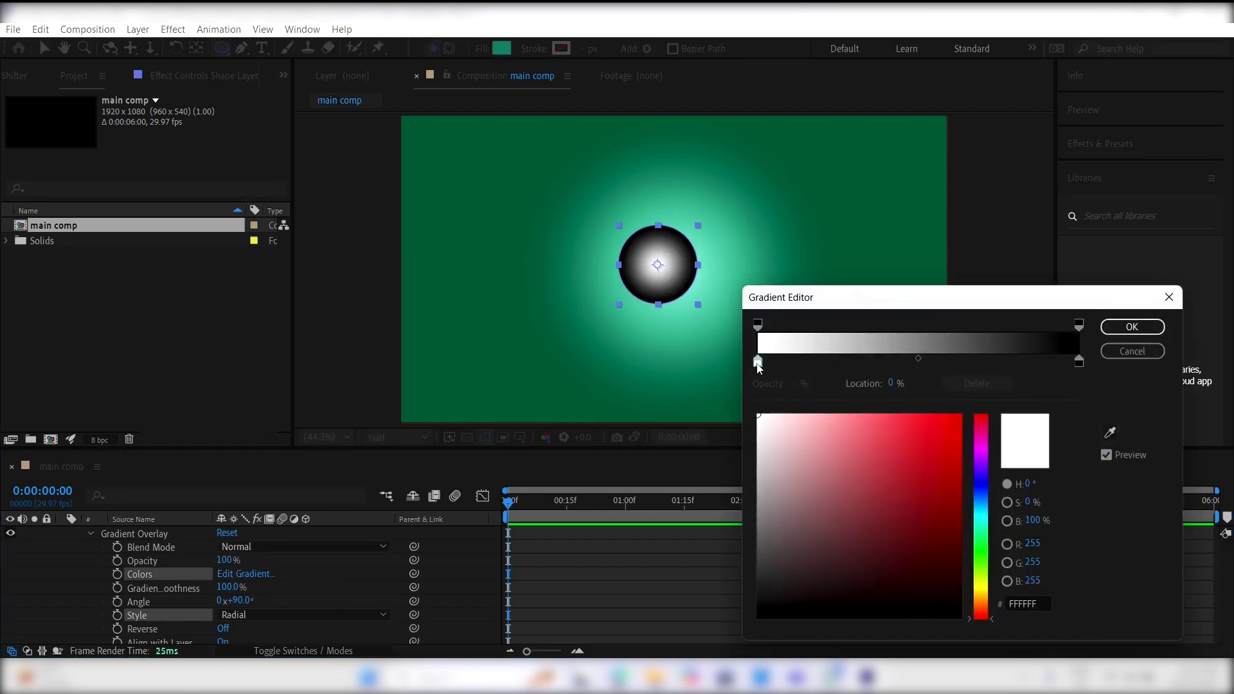
pyautogui.click(983, 524)
pyautogui.click(940, 486)
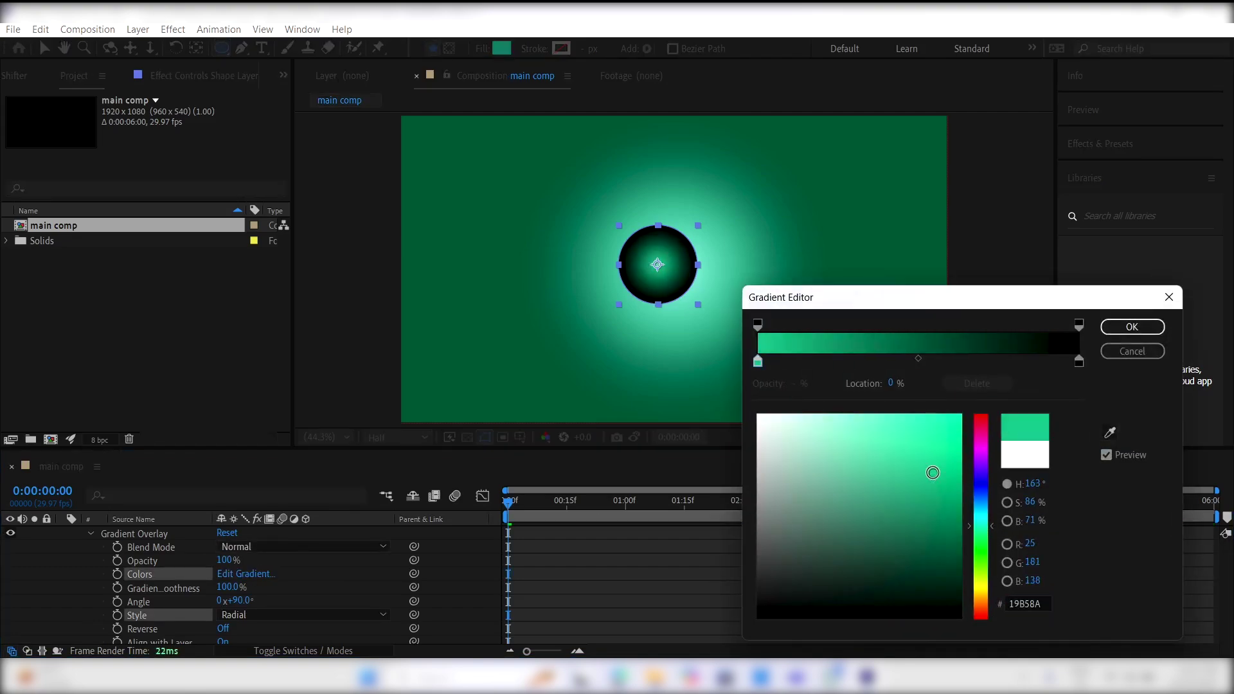
pyautogui.click(934, 491)
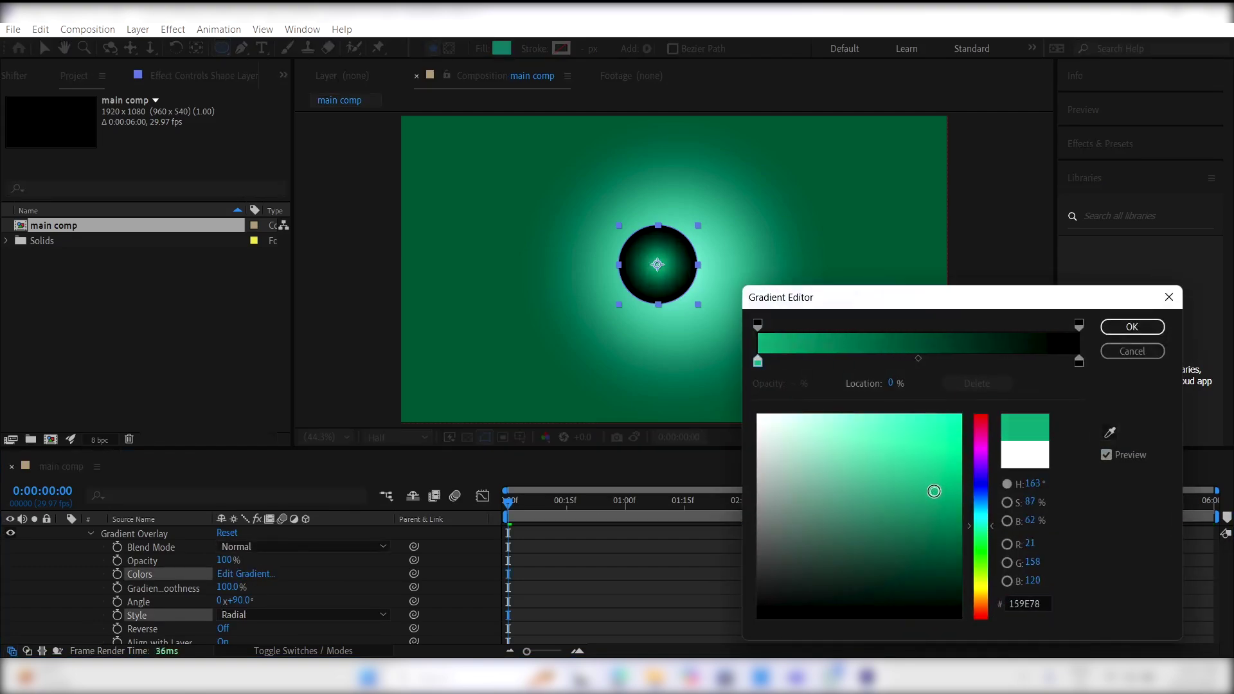
pyautogui.click(1079, 361)
pyautogui.click(982, 526)
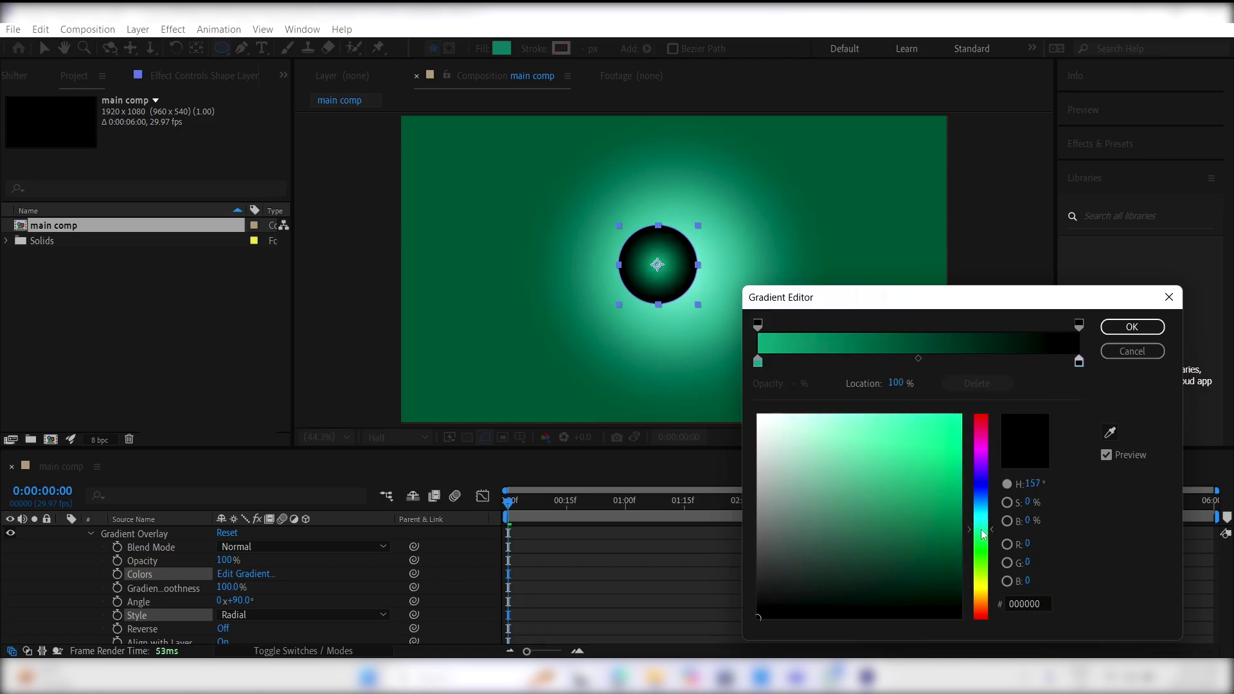
pyautogui.click(939, 526)
pyautogui.click(758, 362)
pyautogui.click(933, 478)
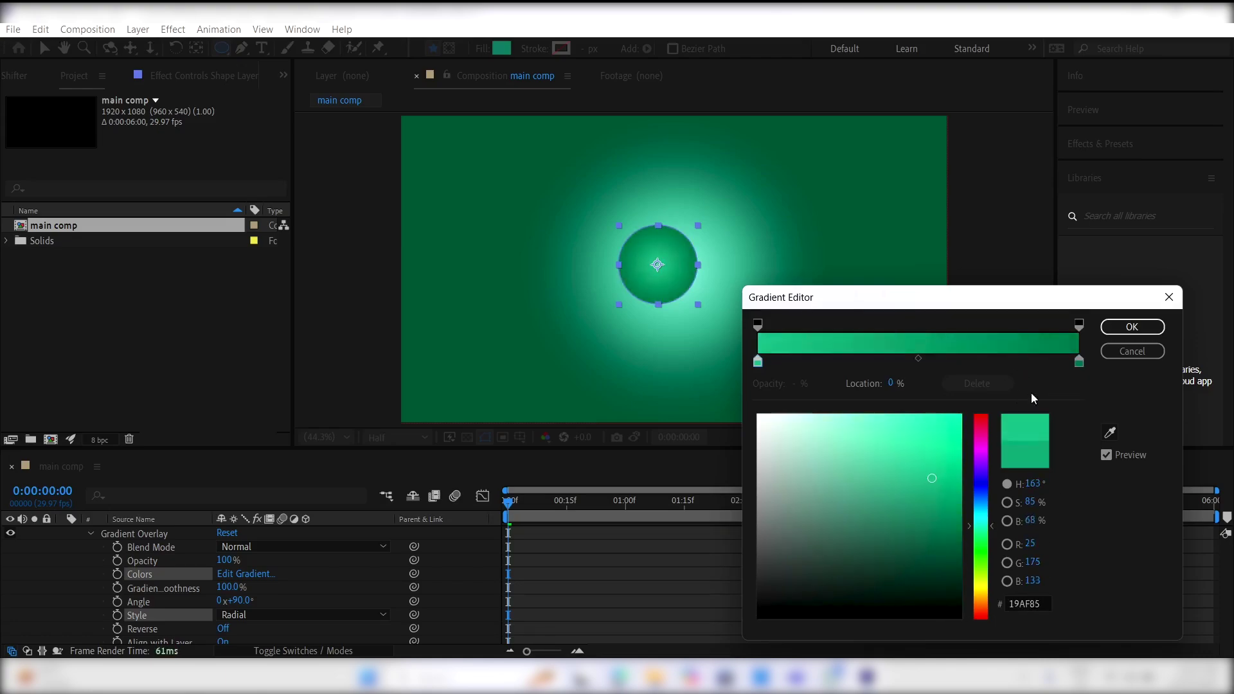
pyautogui.click(1131, 327)
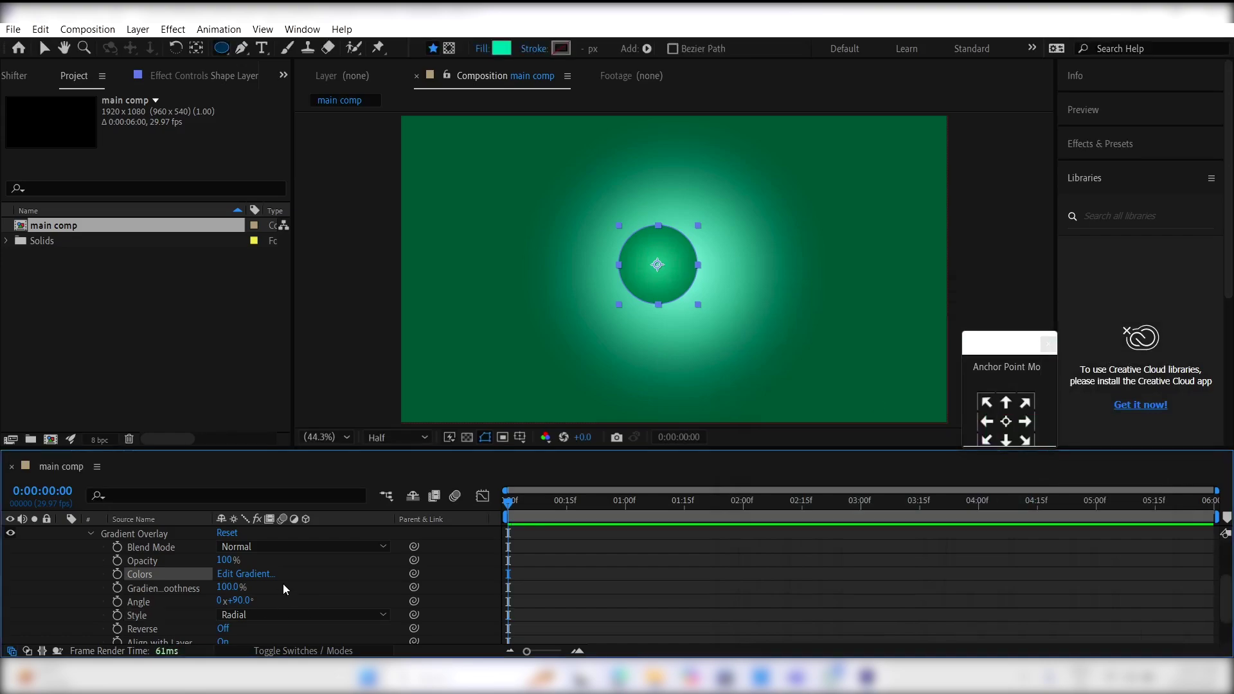
pyautogui.scroll(-3, 285, 589)
pyautogui.moveTo(228, 609); pyautogui.dragTo(213, 609)
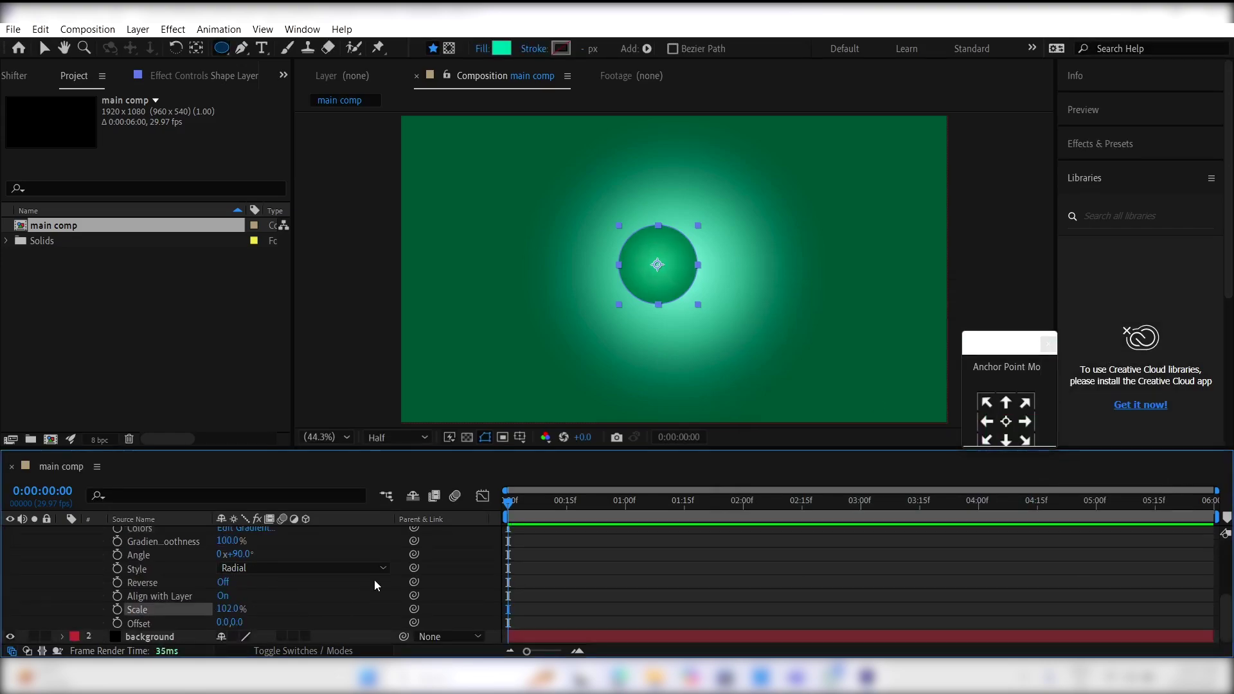
# Step: Add an Inner Glow to Shape Layer 1 with a sampled mint-green colour and size 50
pyautogui.rightClick(157, 532)
pyautogui.moveTo(209, 293)
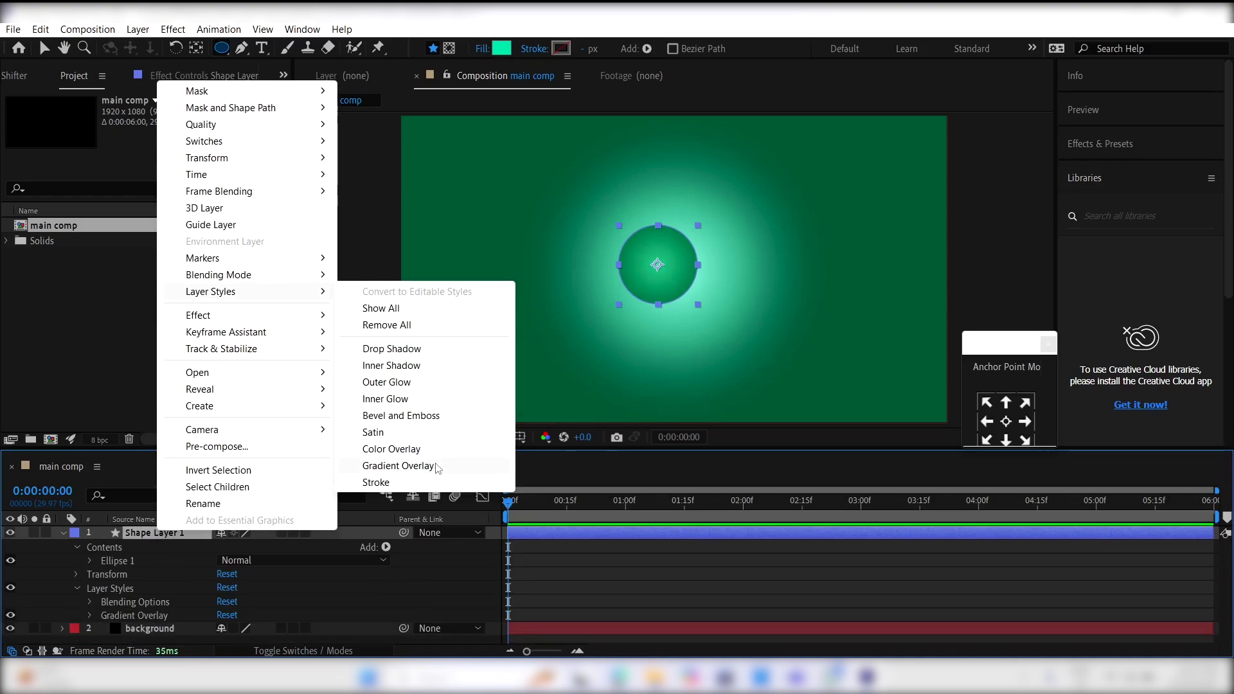
pyautogui.click(396, 399)
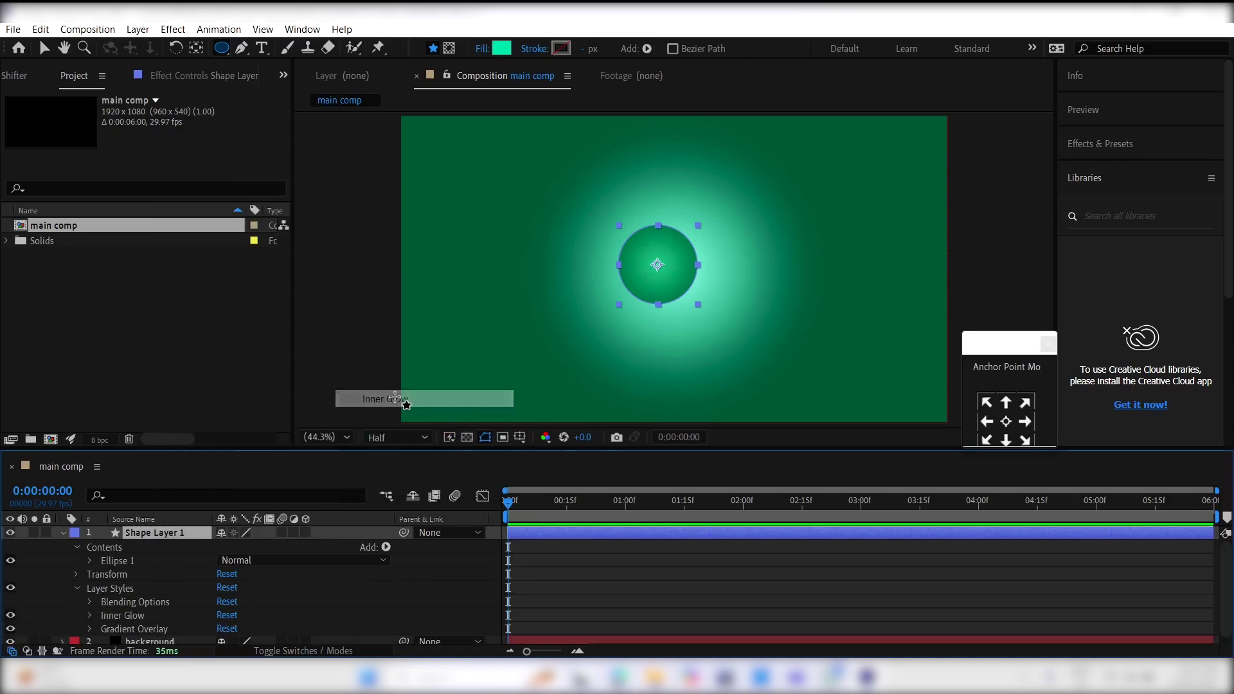
pyautogui.click(90, 615)
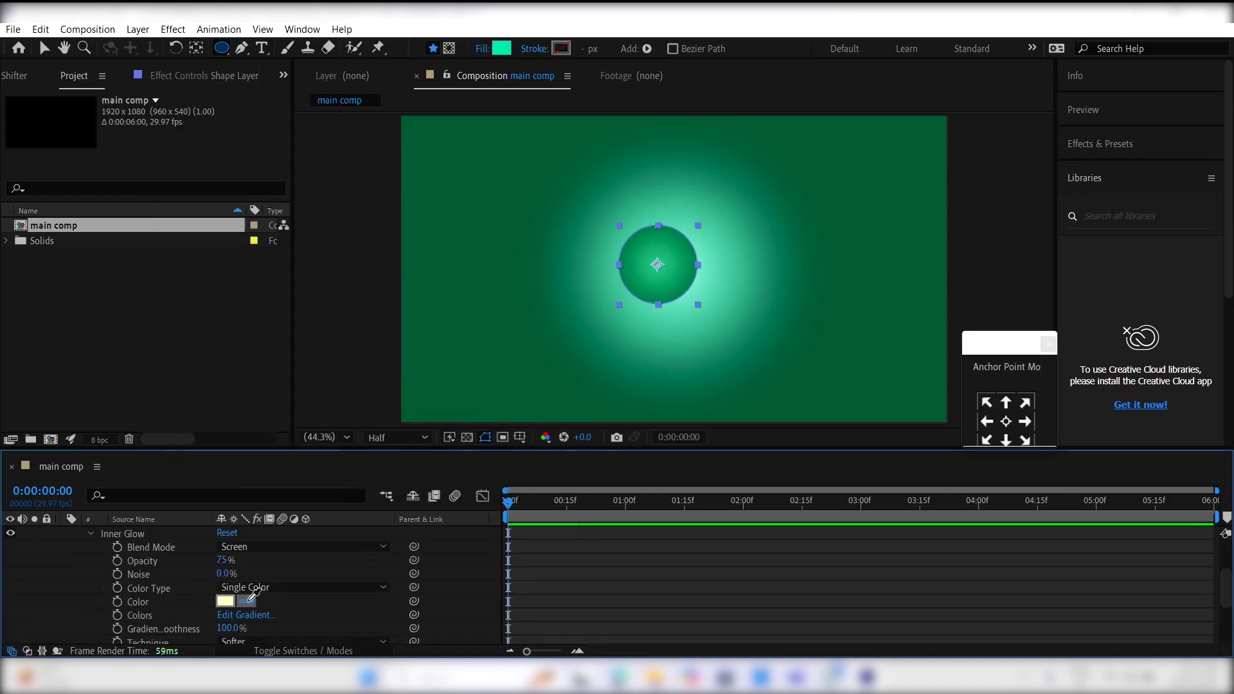
pyautogui.click(722, 275)
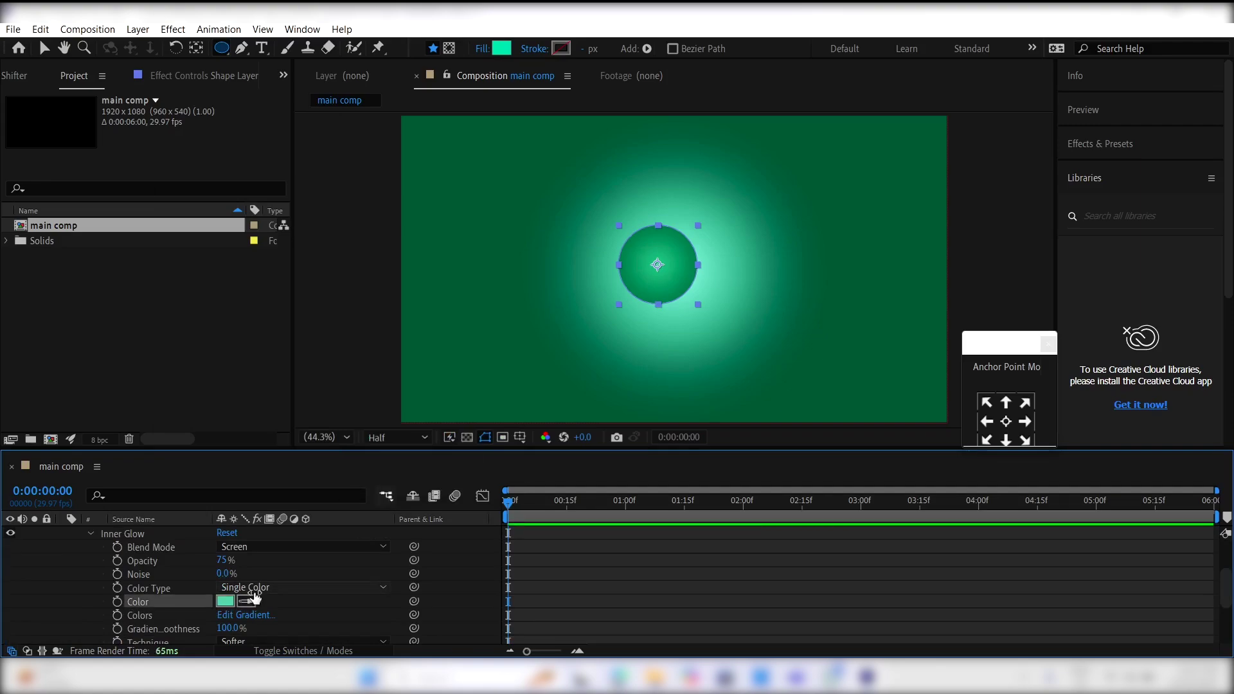
pyautogui.scroll(-3, 225, 583)
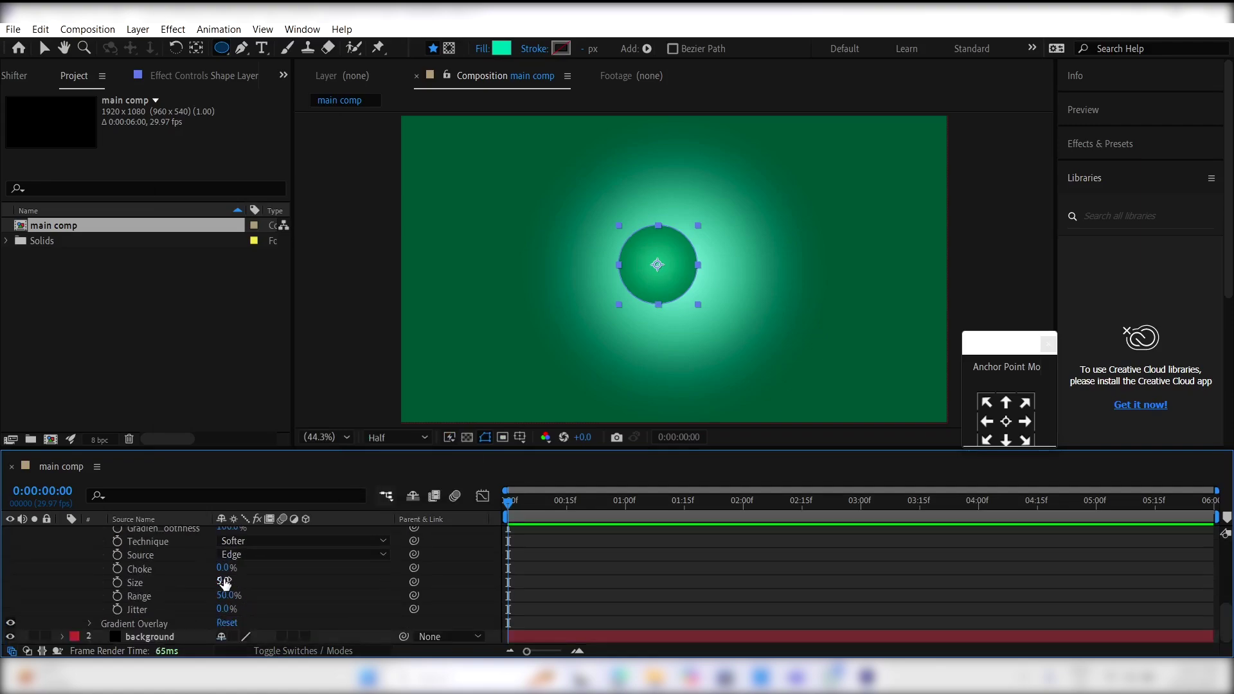
pyautogui.moveTo(225, 586); pyautogui.dragTo(258, 583)
pyautogui.scroll(5, 258, 582)
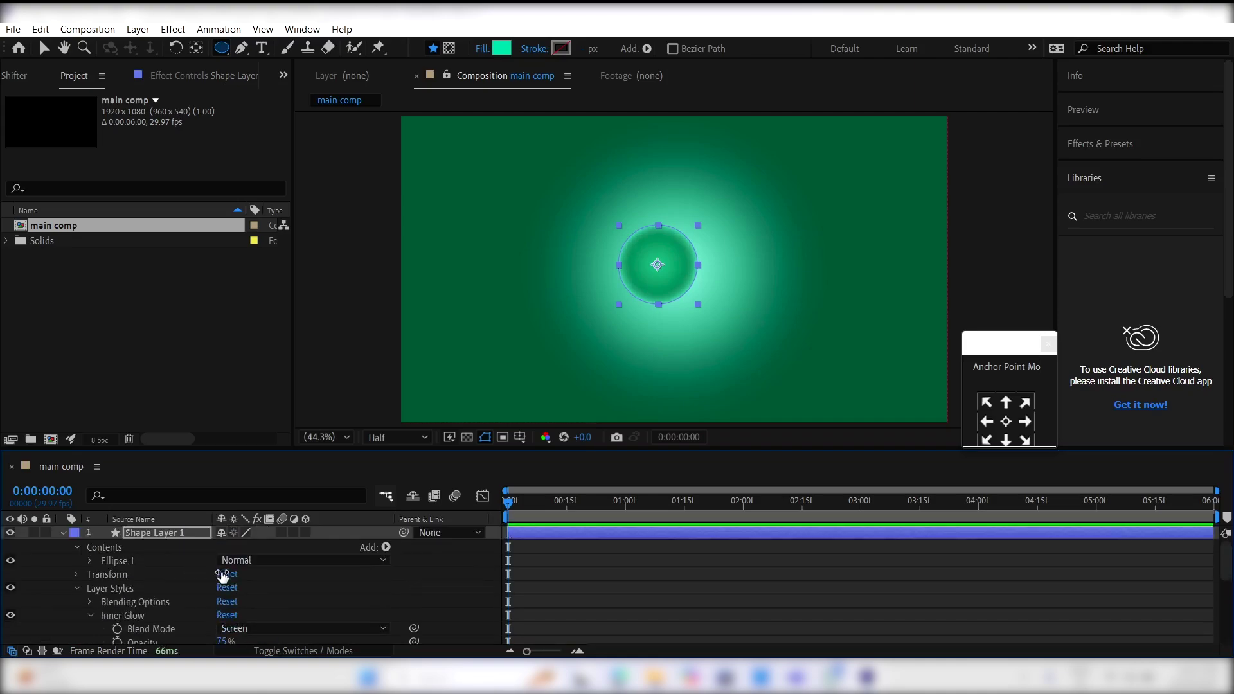
# Step: Add Bevel and Emboss with a dark green shadow, light green highlight and size 129
pyautogui.rightClick(162, 533)
pyautogui.moveTo(220, 300)
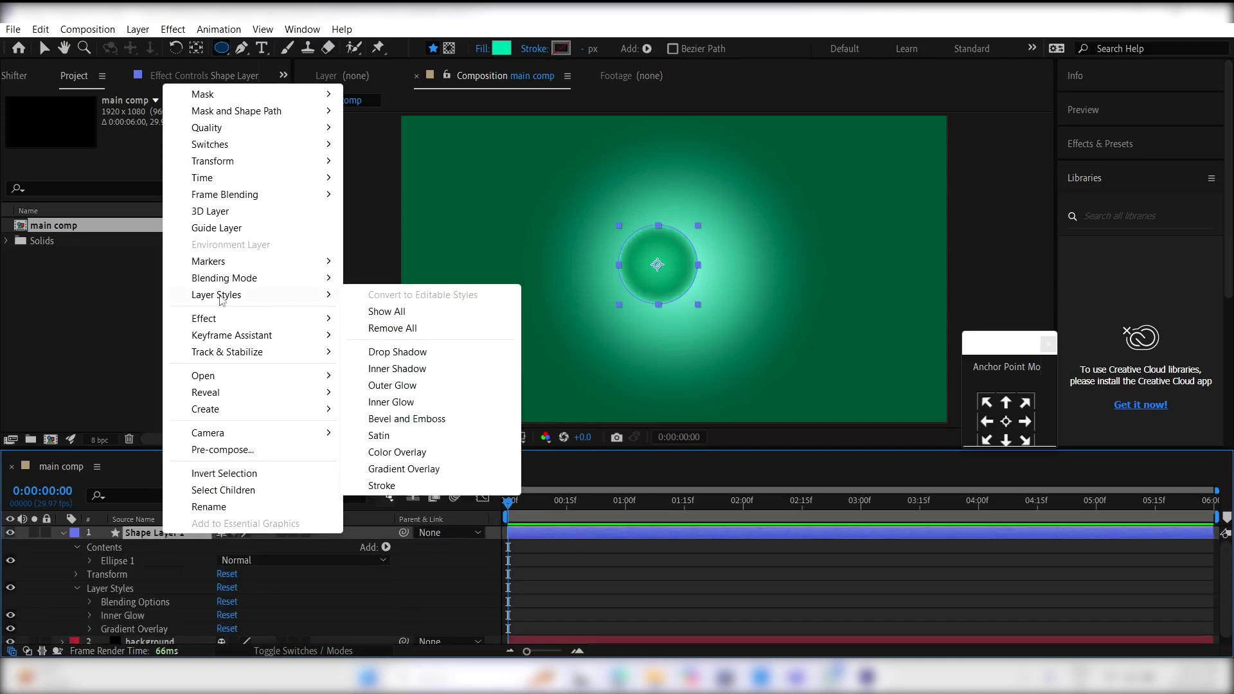
pyautogui.click(389, 419)
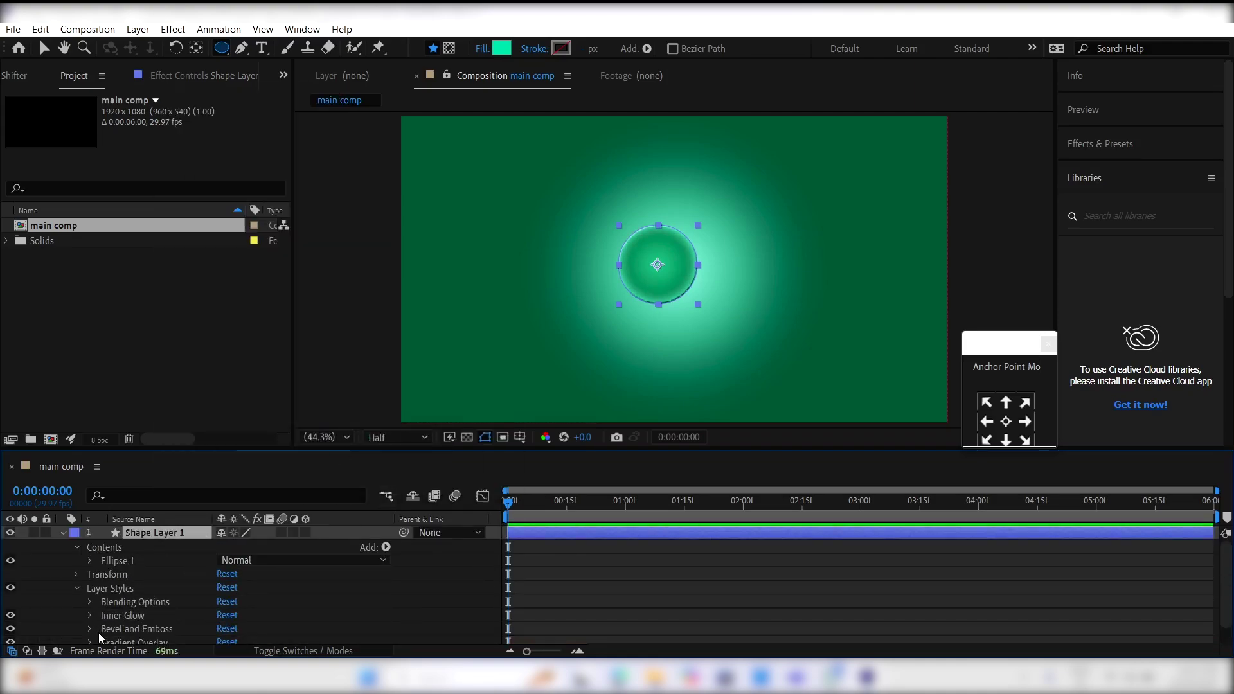
pyautogui.click(89, 629)
pyautogui.scroll(-3, 90, 633)
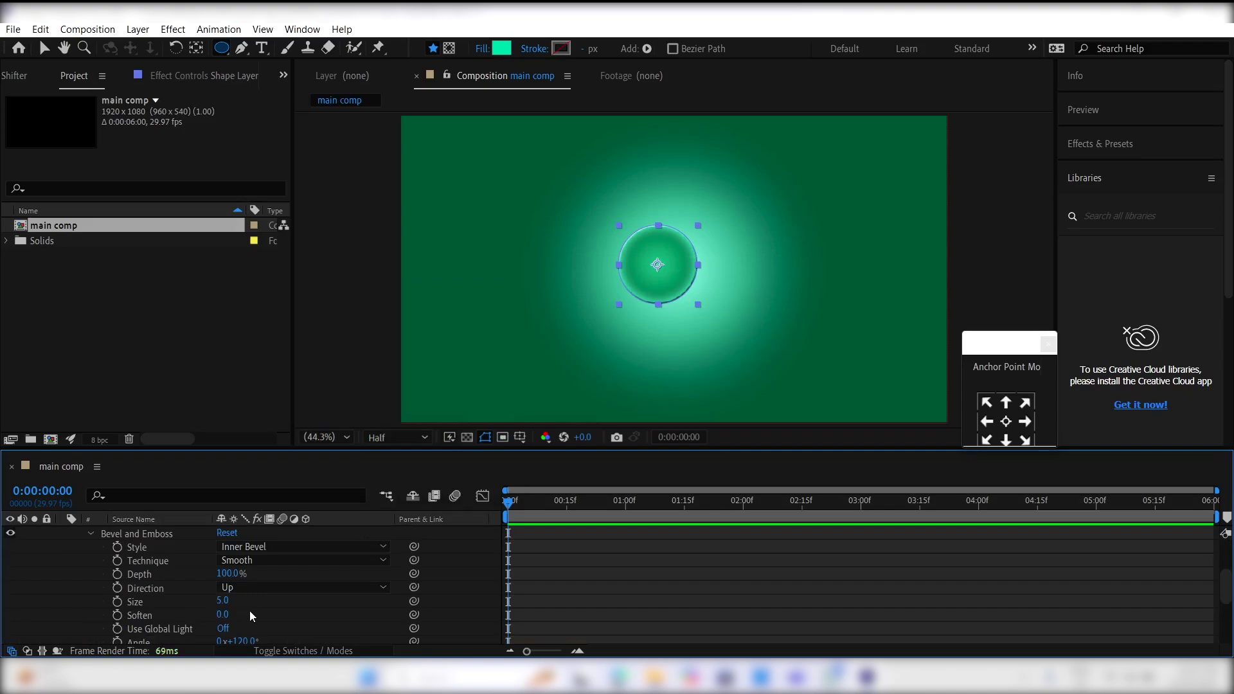
pyautogui.scroll(-3, 250, 616)
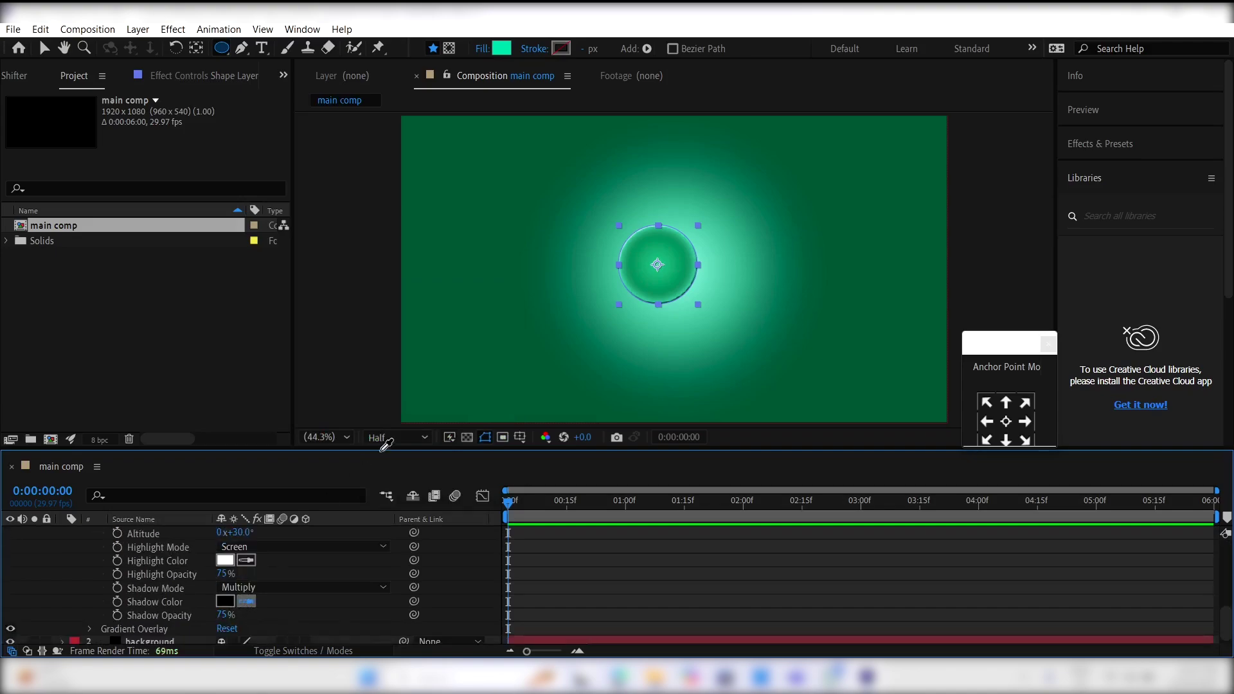
pyautogui.click(430, 388)
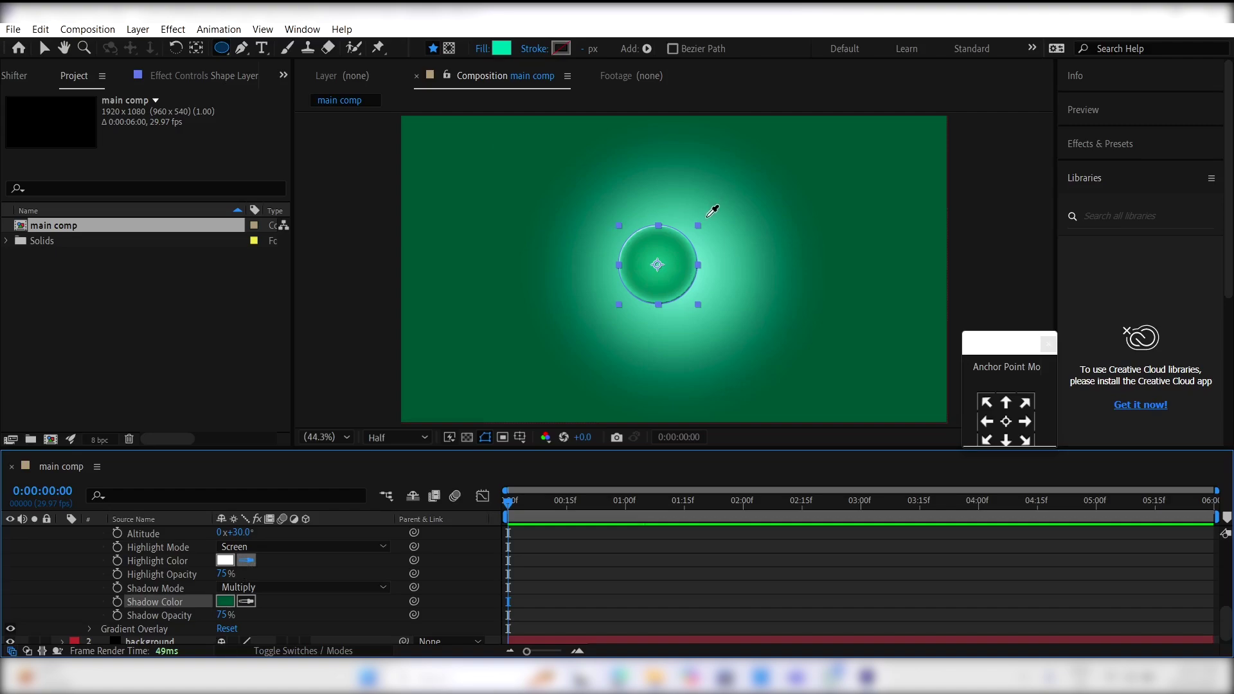
pyautogui.click(716, 224)
pyautogui.scroll(3, 156, 582)
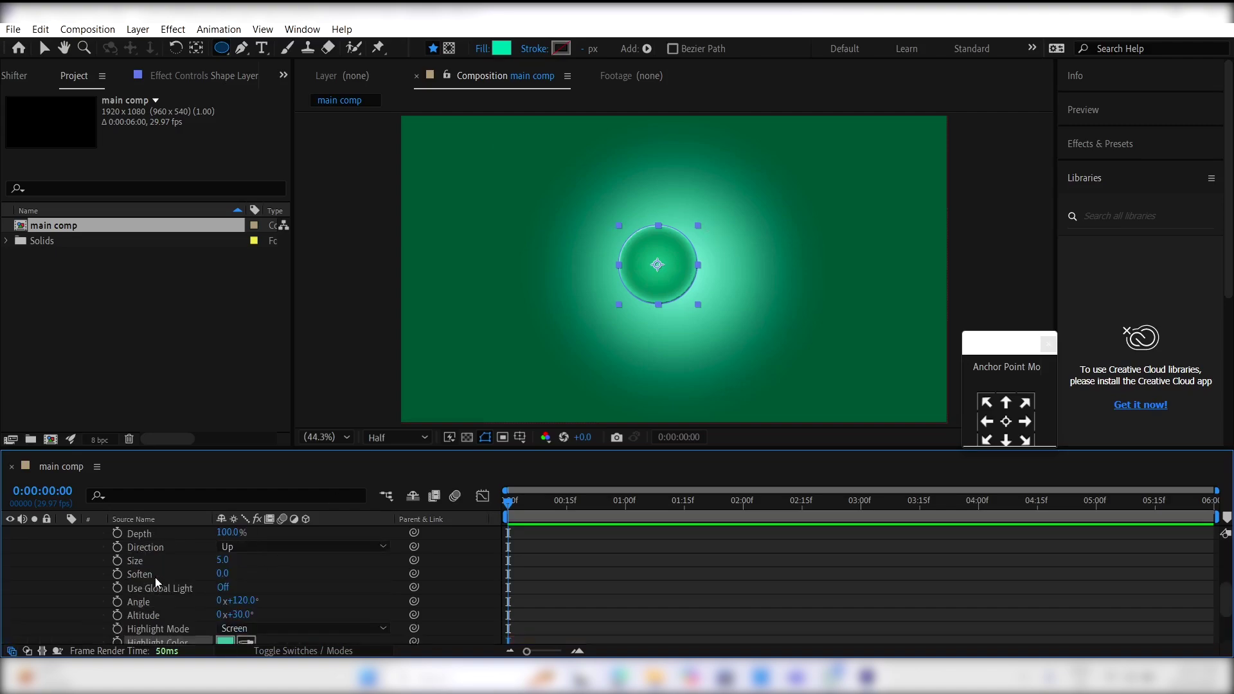
pyautogui.moveTo(228, 563); pyautogui.dragTo(328, 563)
pyautogui.scroll(4, 67, 551)
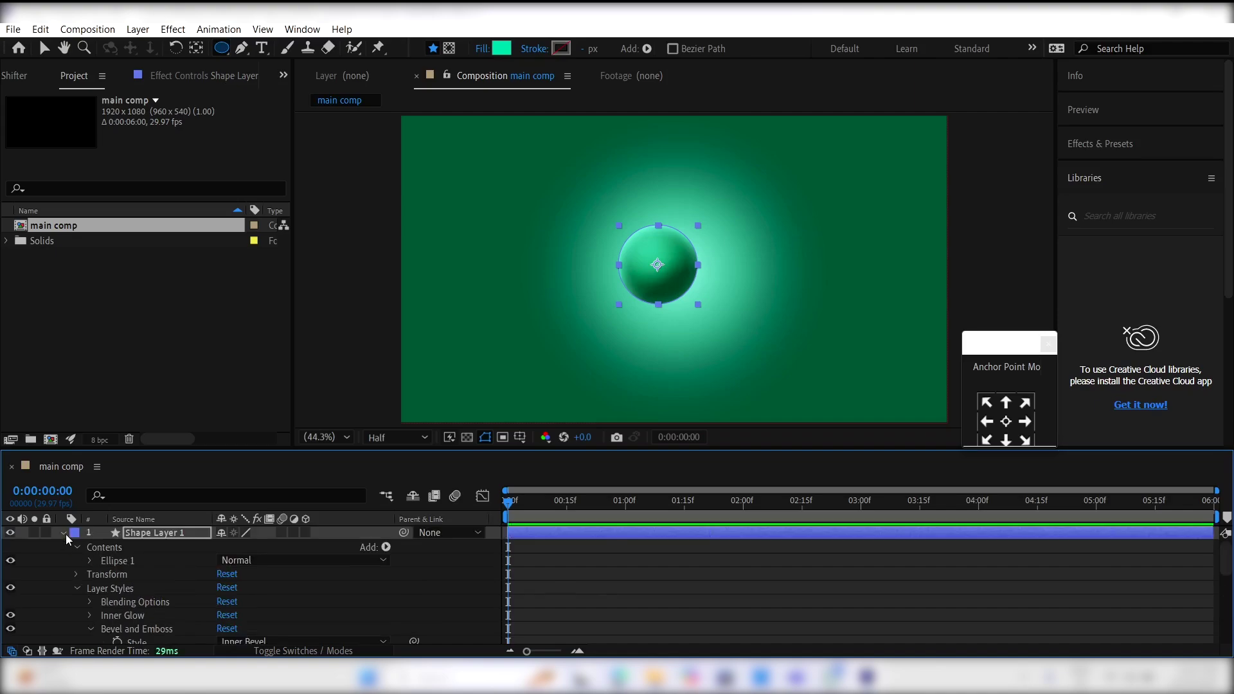
# Step: Rename Shape Layer 1 to 'ball' and give it a green label
pyautogui.click(64, 533)
pyautogui.press('Return')
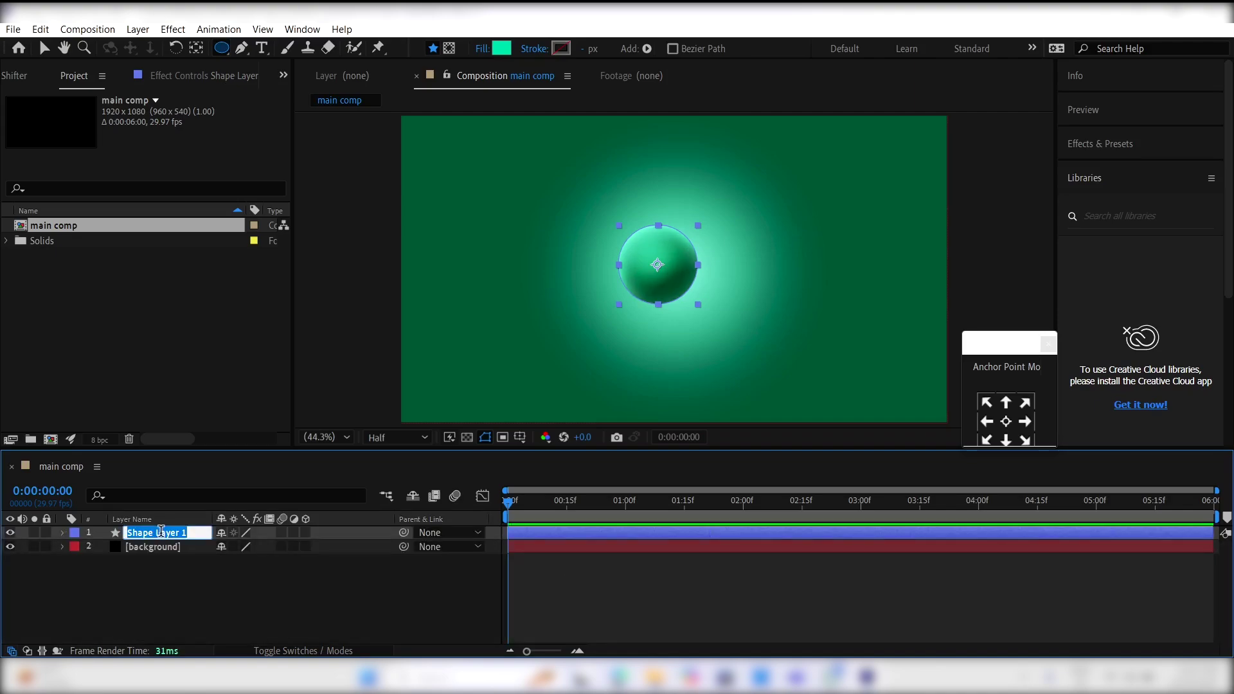
pyautogui.write('ball')
pyautogui.press('Return')
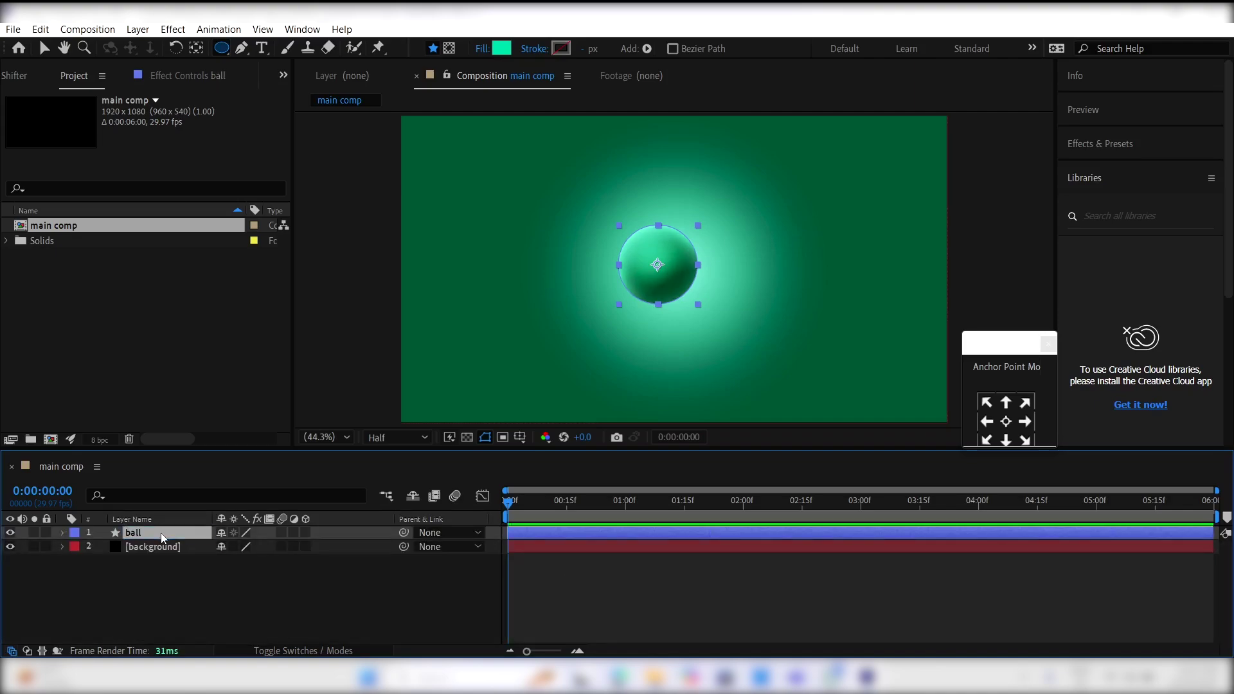
pyautogui.click(74, 532)
pyautogui.click(115, 415)
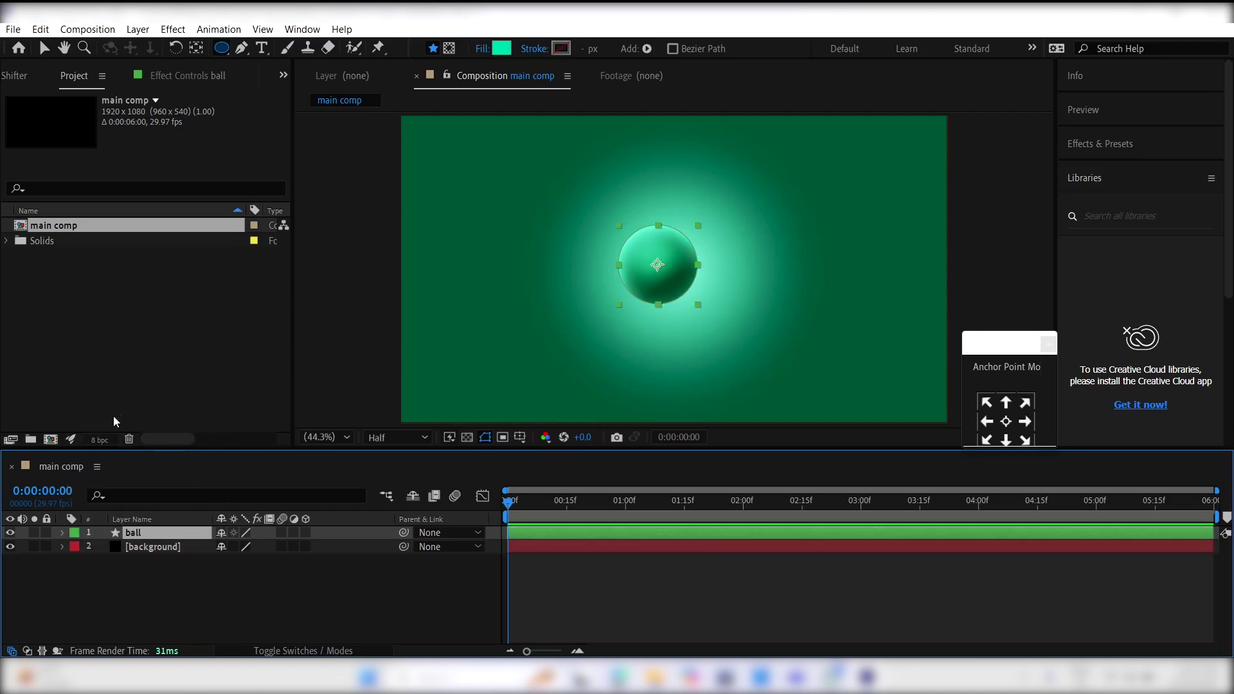
# Step: Duplicate the ball layer and drag the copies out across the frame
pyautogui.hotkey('ctrl', 'd')
pyautogui.hotkey('ctrl', 'd')
pyautogui.hotkey('ctrl', 'd')
pyautogui.hotkey('ctrl', 'd')
pyautogui.hotkey('ctrl', 'd')
pyautogui.hotkey('ctrl', 'd')
pyautogui.hotkey('ctrl', 'd')
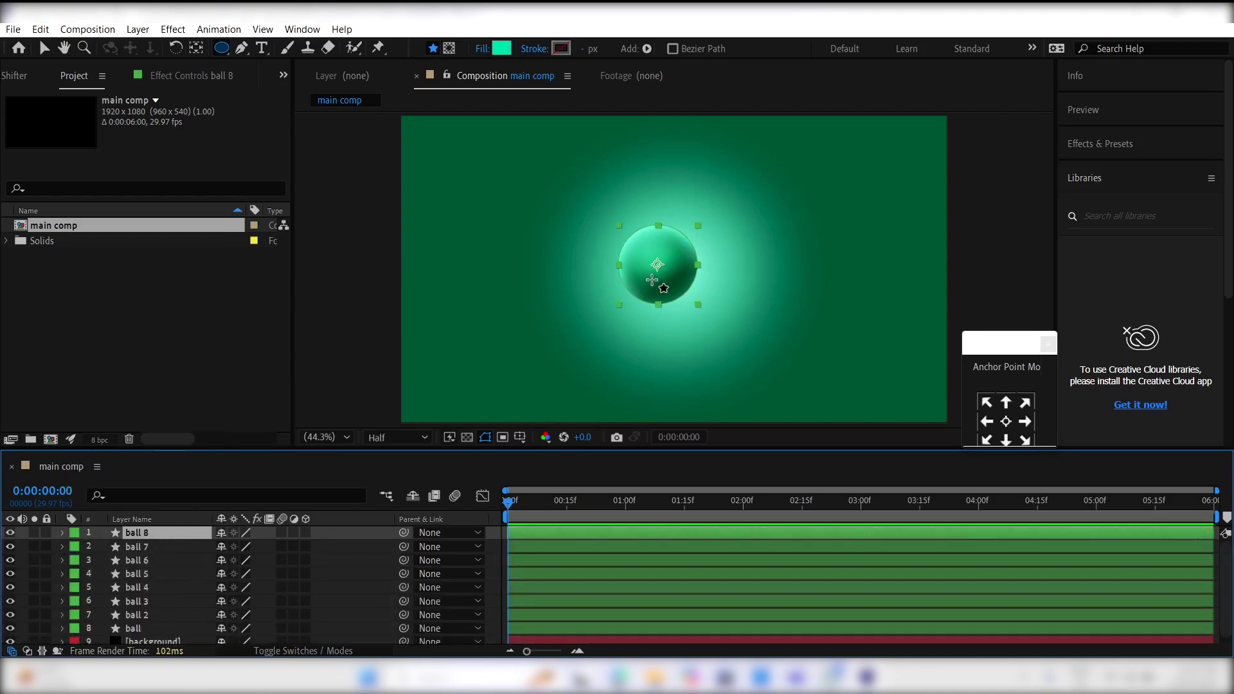
pyautogui.press('v')
pyautogui.moveTo(666, 281); pyautogui.dragTo(420, 365)
pyautogui.moveTo(681, 246); pyautogui.dragTo(949, 360)
pyautogui.moveTo(668, 273); pyautogui.dragTo(919, 138)
pyautogui.moveTo(614, 289); pyautogui.dragTo(492, 421)
pyautogui.moveTo(657, 265); pyautogui.dragTo(843, 264)
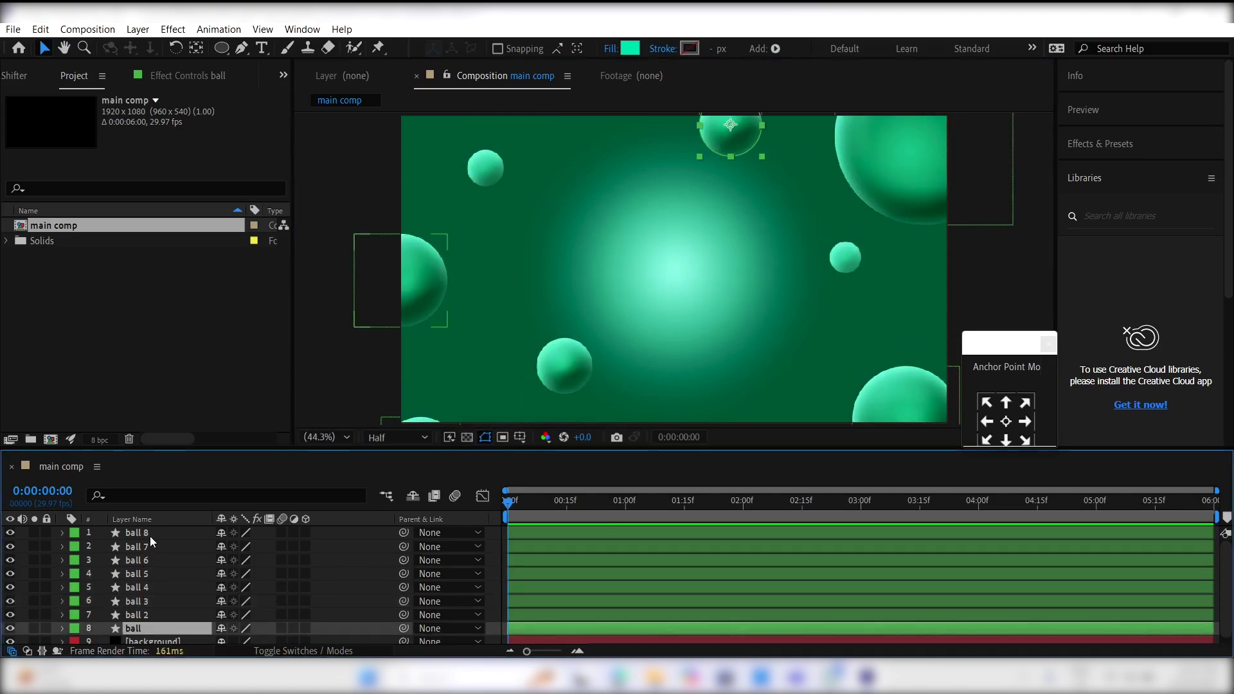
# Step: Pre-compose all eight ball layers into a new composition named balls
pyautogui.keyDown('shift'); pyautogui.click(152, 534); pyautogui.keyUp('shift')
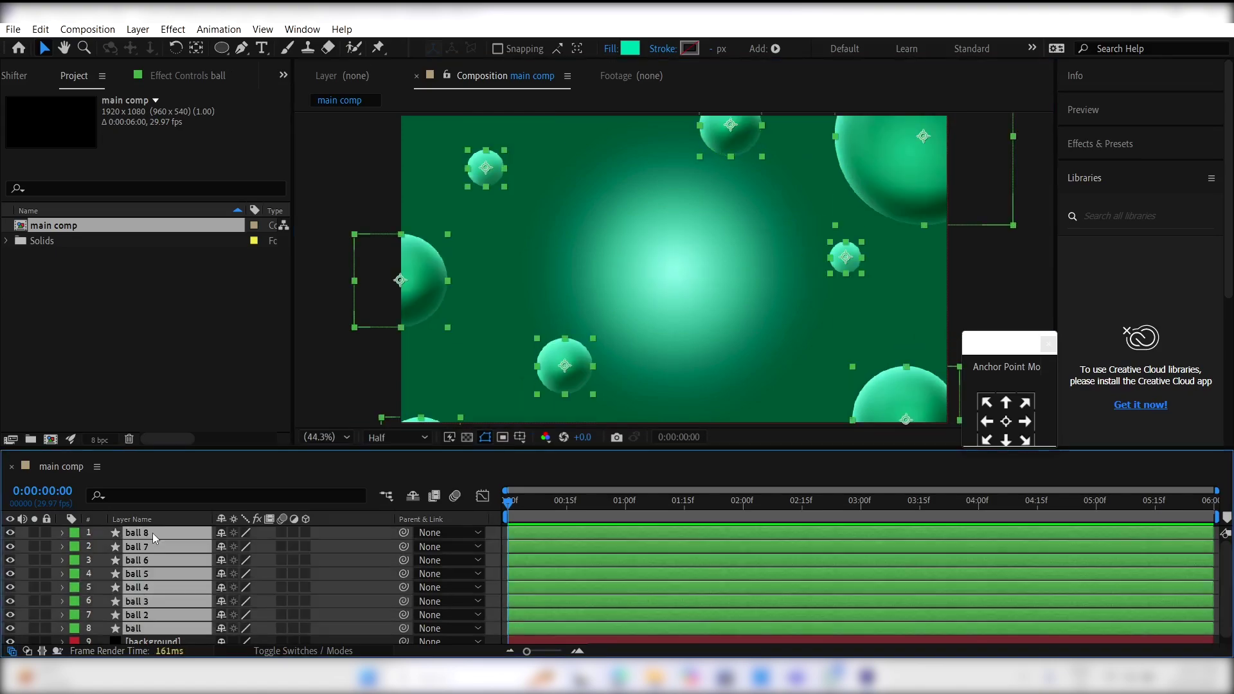
pyautogui.hotkey('ctrl', 'shift', 'c')
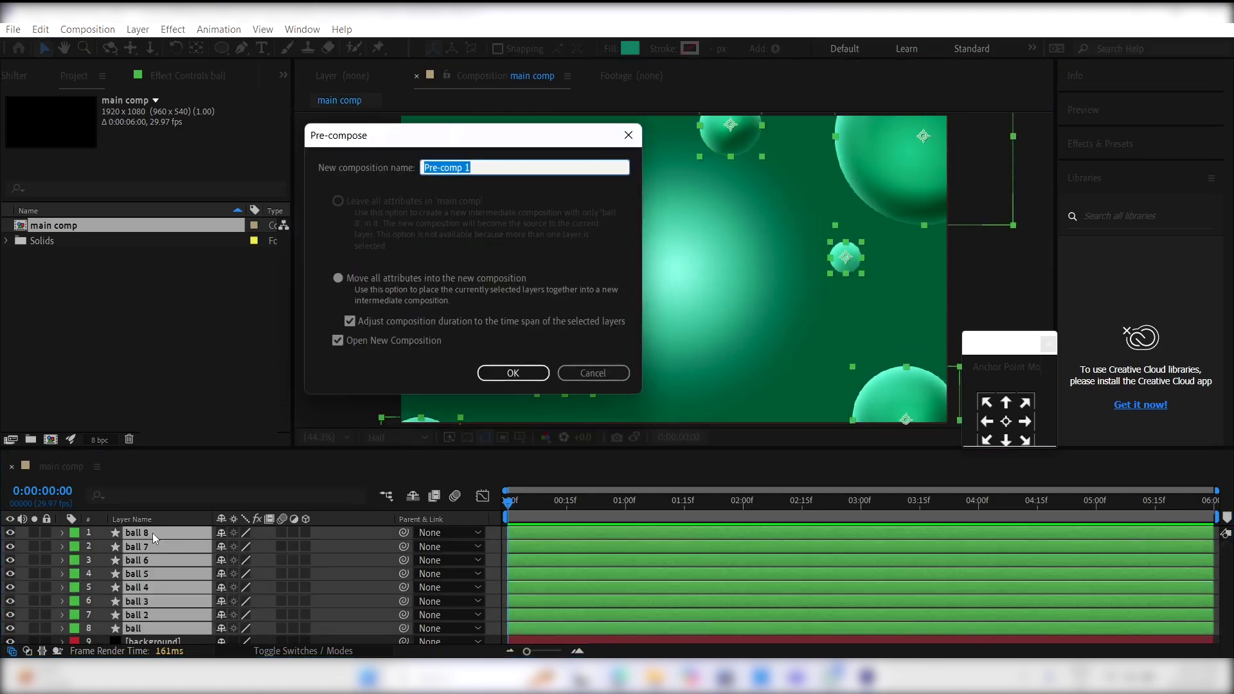
pyautogui.write('balls')
pyautogui.click(531, 378)
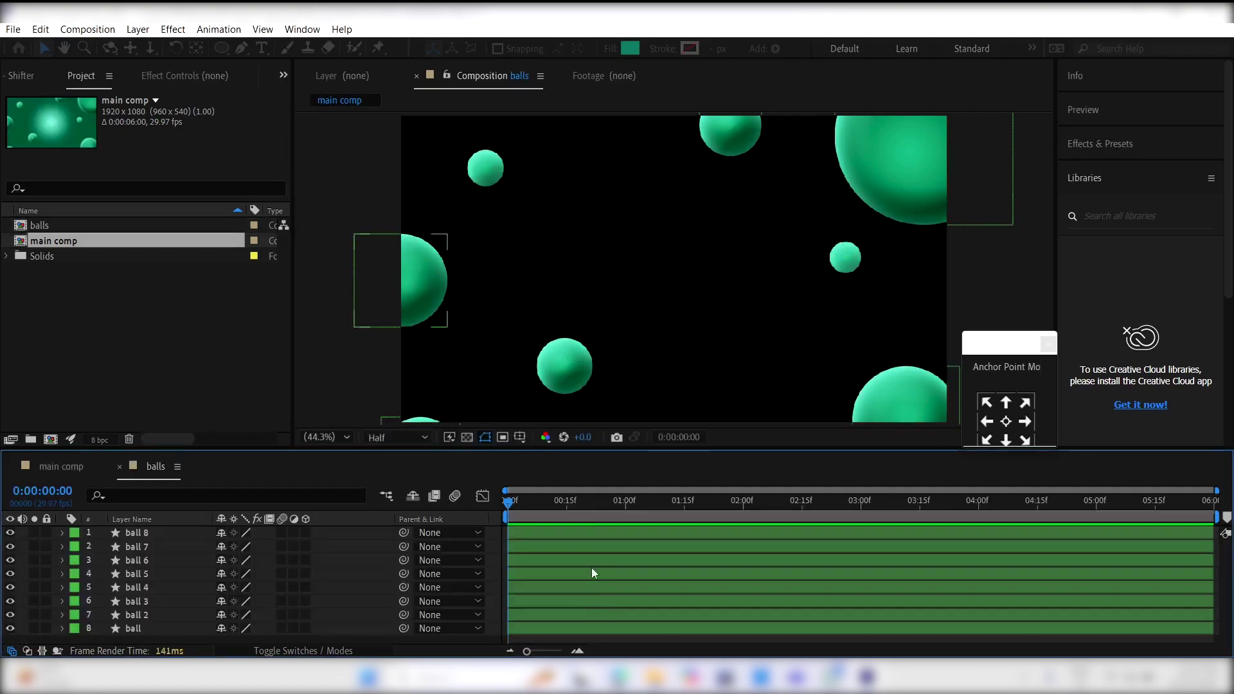
# Step: Add Null 1 to the balls comp and parent all eight ball layers to it
pyautogui.rightClick(349, 580)
pyautogui.moveTo(408, 393)
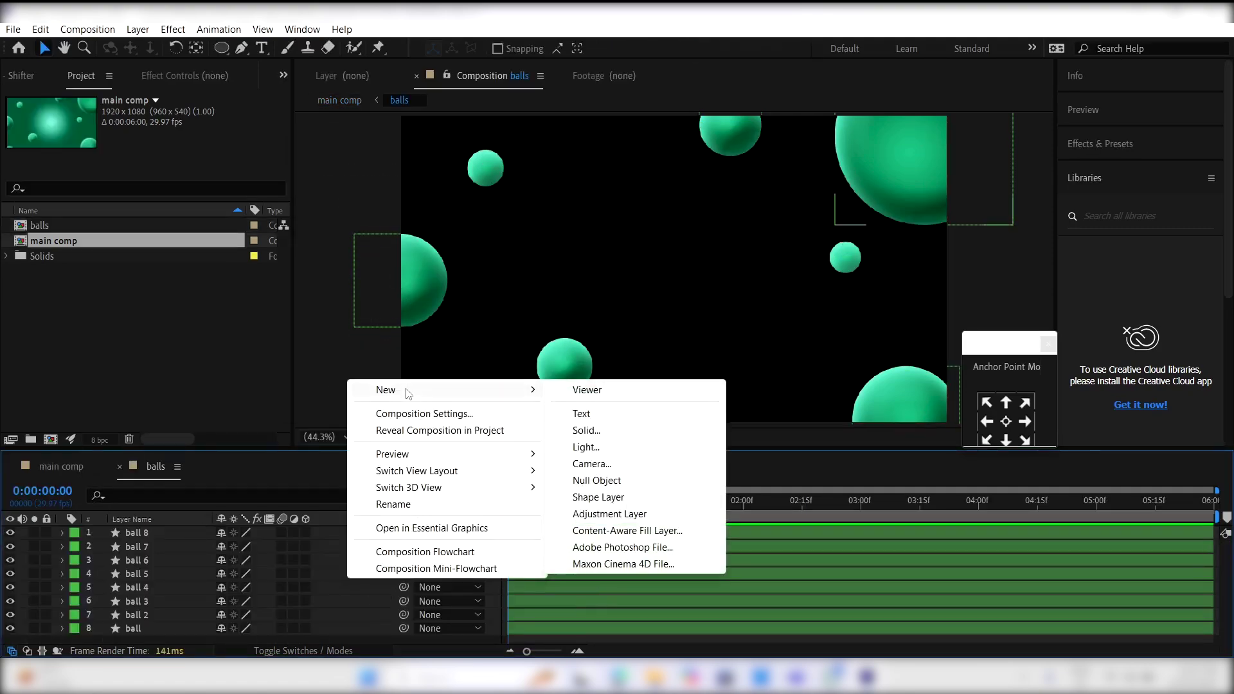
pyautogui.click(592, 483)
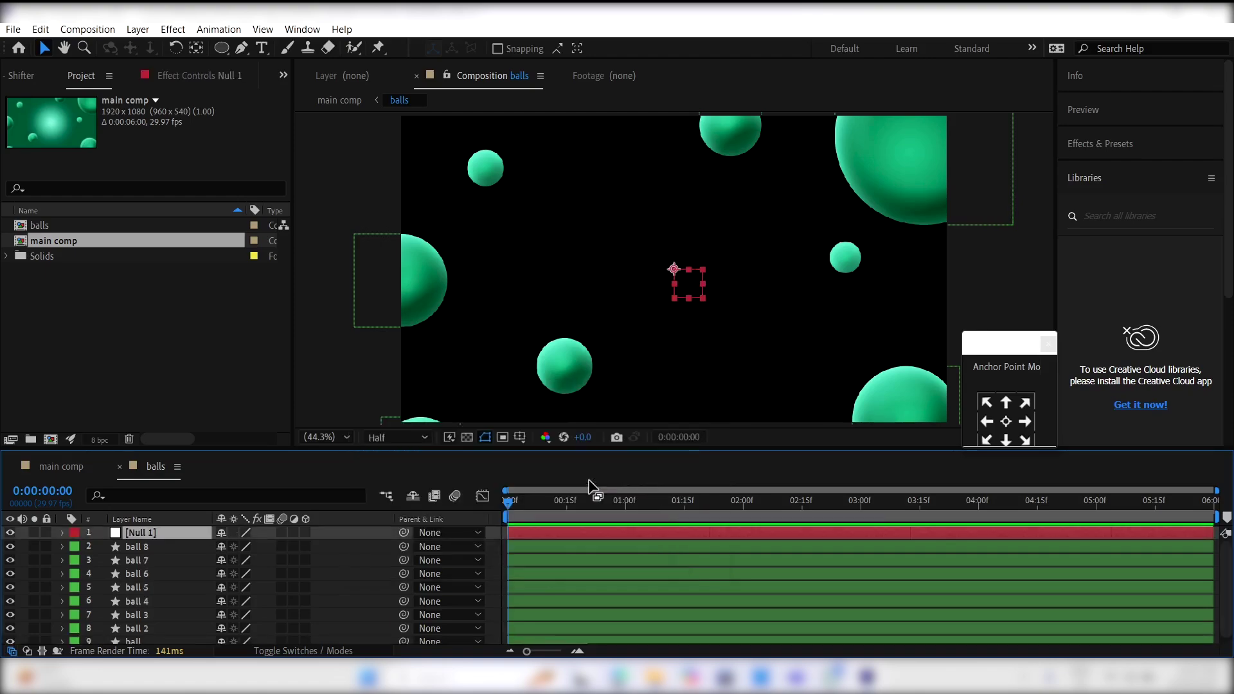
pyautogui.scroll(-1, 148, 634)
pyautogui.click(147, 636)
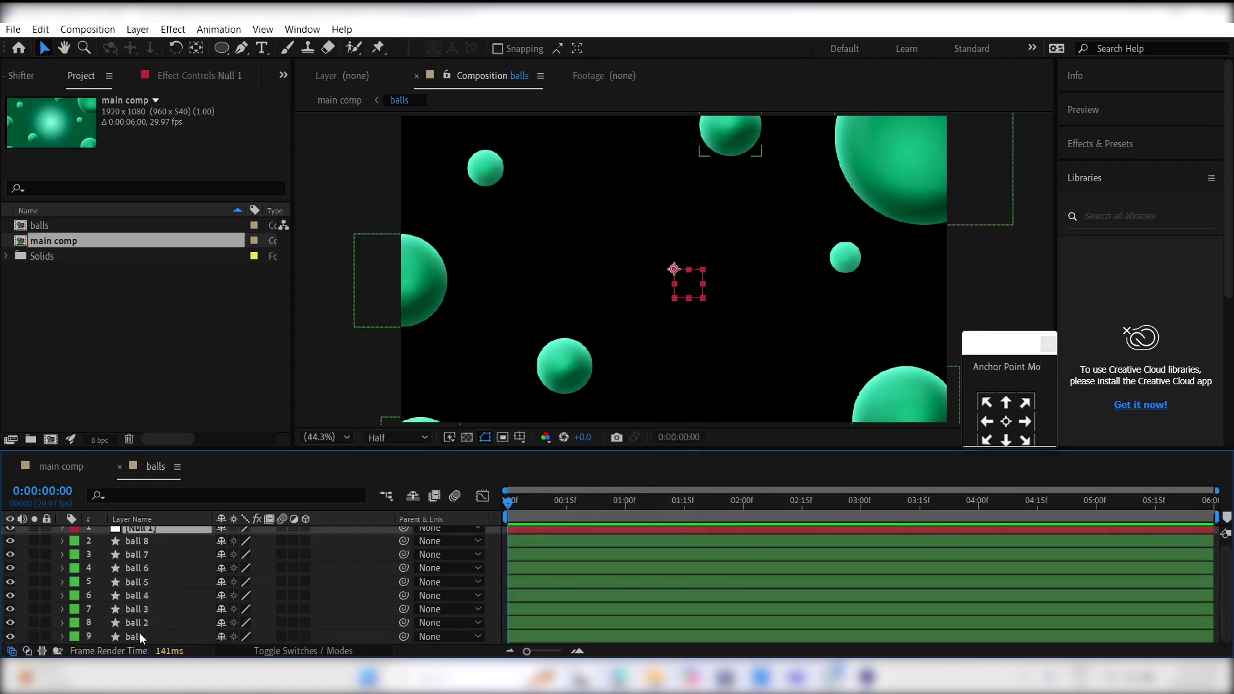
pyautogui.keyDown('shift'); pyautogui.click(153, 541); pyautogui.keyUp('shift')
pyautogui.moveTo(396, 538); pyautogui.dragTo(156, 537)
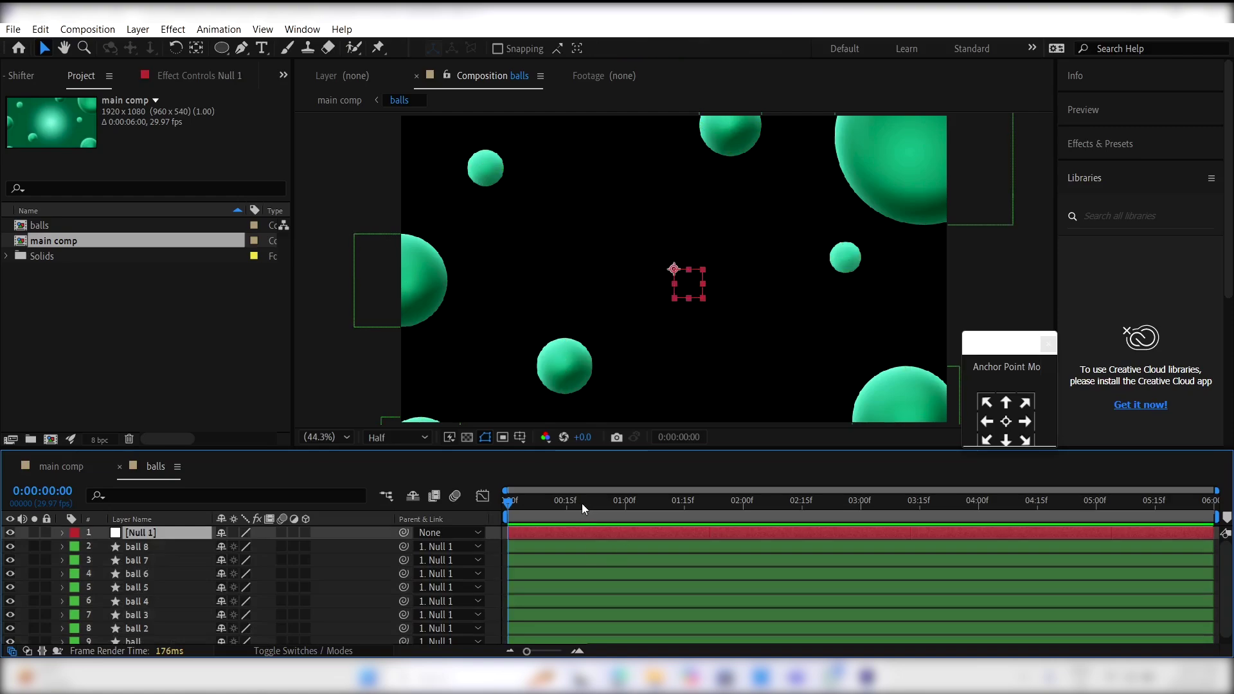
# Step: Separate Null 1's position dimensions and keyframe Y Position, moving the 540 keyframe later
pyautogui.press('p')
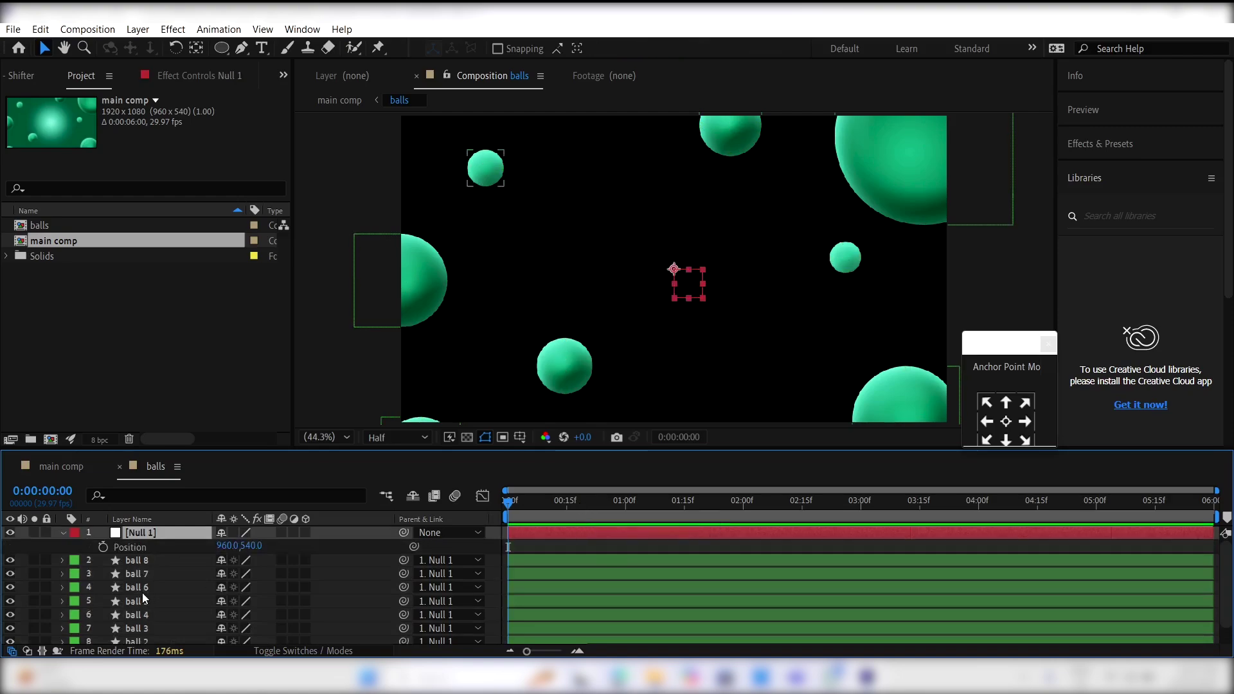
pyautogui.rightClick(143, 547)
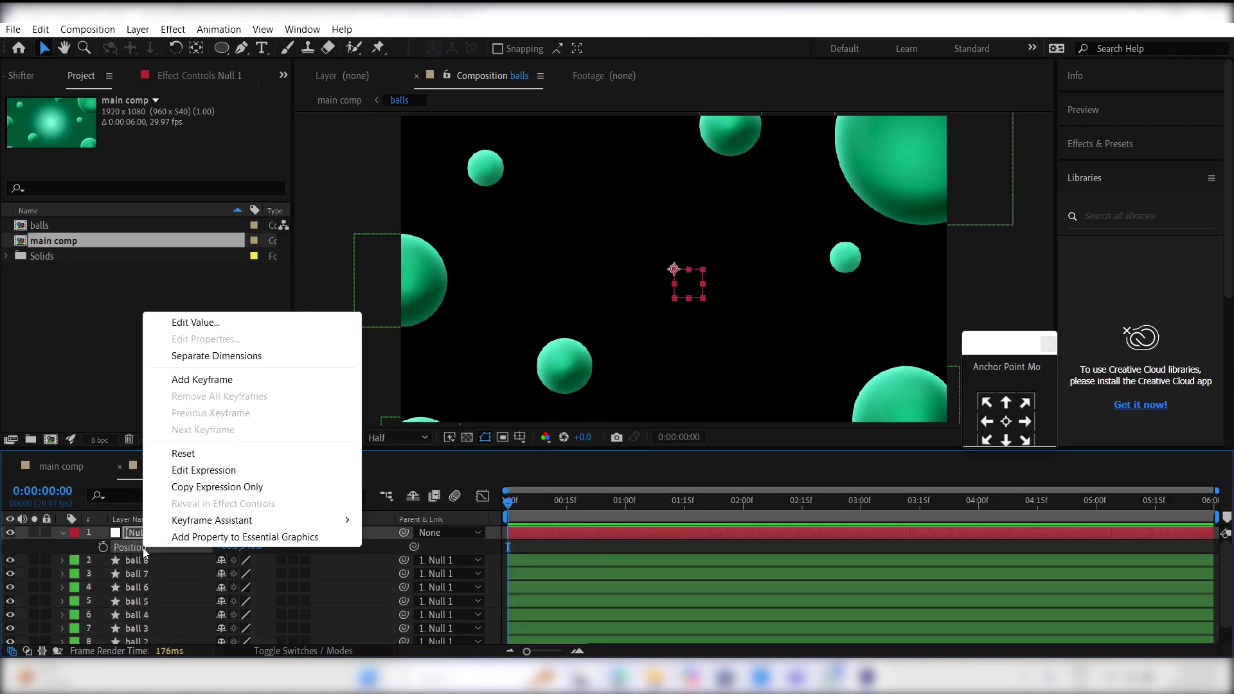
pyautogui.click(216, 356)
pyautogui.click(288, 557)
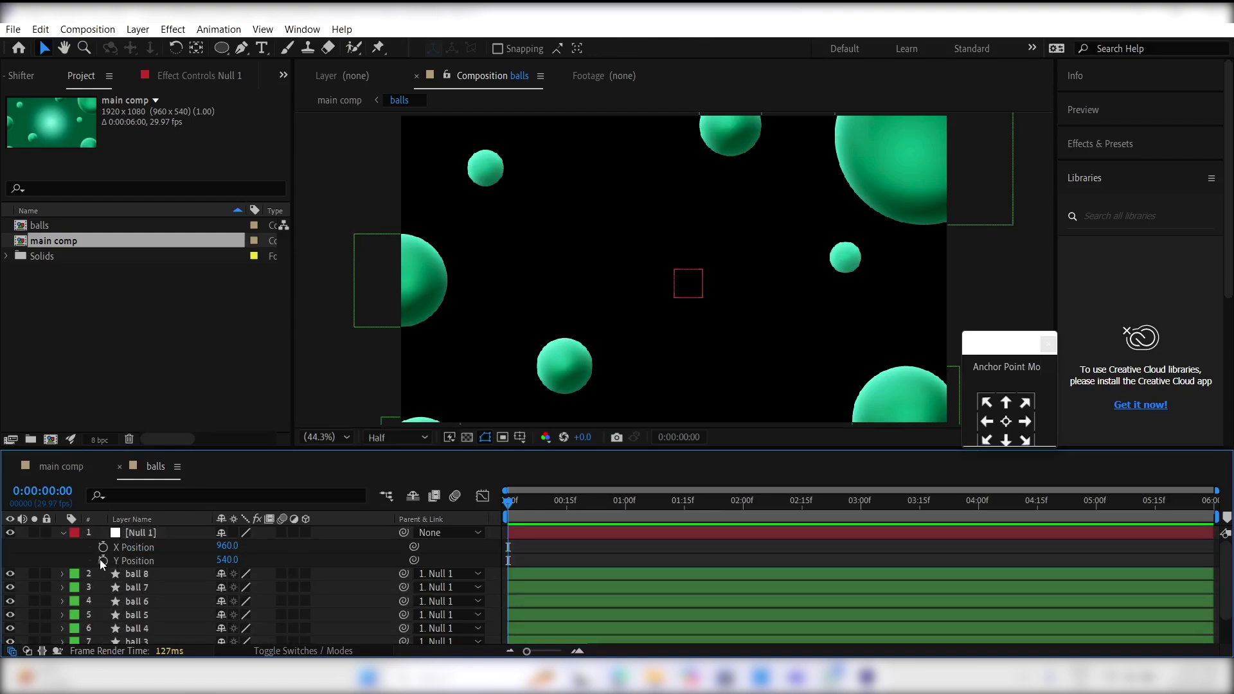
pyautogui.click(102, 561)
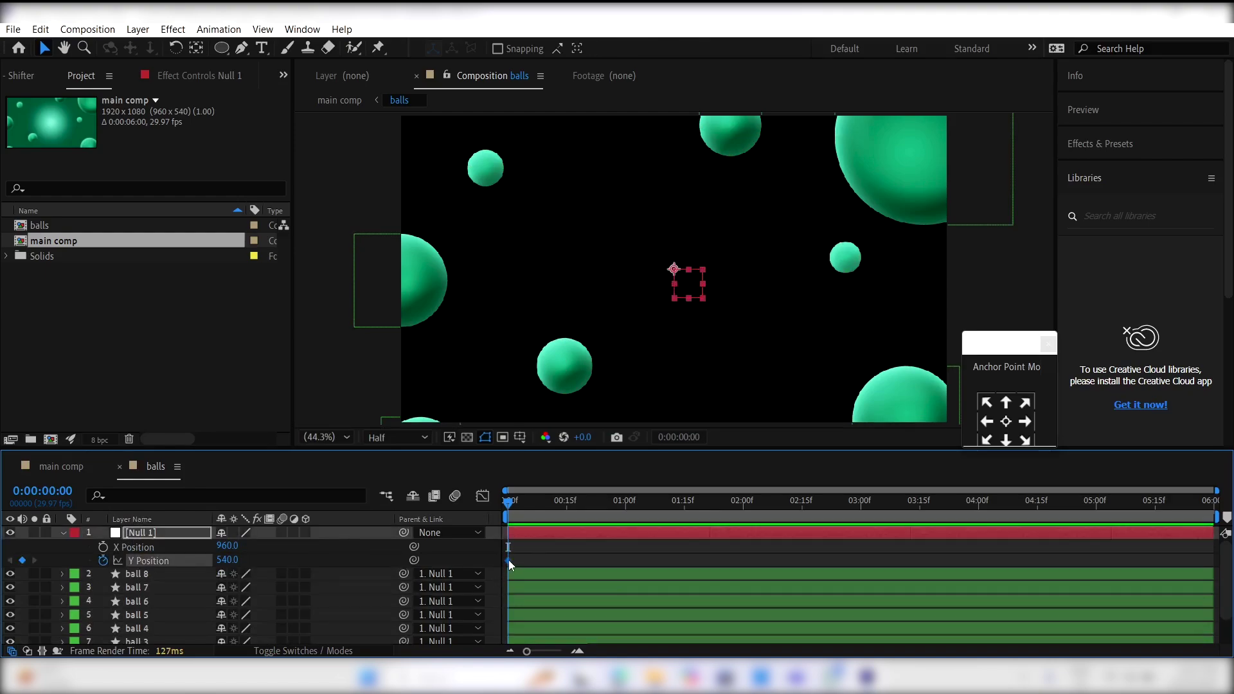
pyautogui.moveTo(508, 560); pyautogui.dragTo(682, 554)
# Step: Set the frame-0 Y Position to -928, far above the frame, then select both keyframes
pyautogui.moveTo(226, 560); pyautogui.dragTo(187, 561)
pyautogui.press(',')
pyautogui.press(',')
pyautogui.moveTo(675, 231); pyautogui.dragTo(674, 35)
pyautogui.click(326, 435)
pyautogui.click(325, 173)
pyautogui.moveTo(711, 548); pyautogui.dragTo(473, 566)
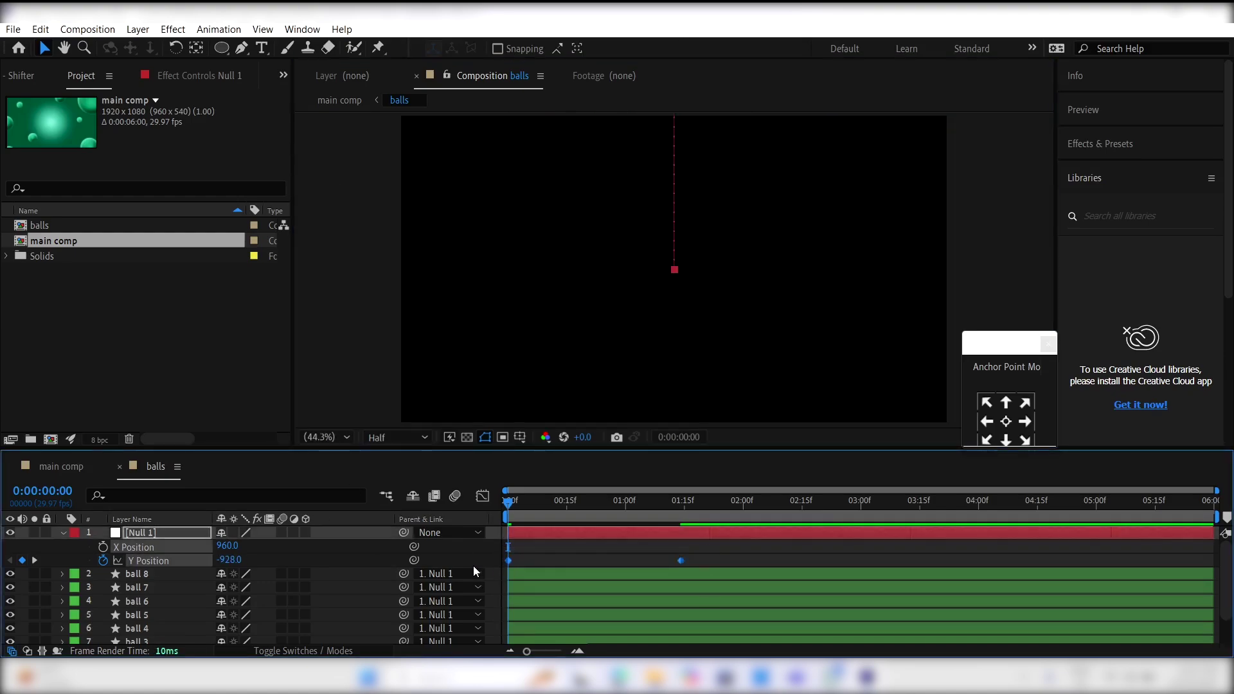
# Step: Reshape Y Position's value-graph Bezier handles so the drop overshoots and settles
pyautogui.click(483, 496)
pyautogui.click(678, 634)
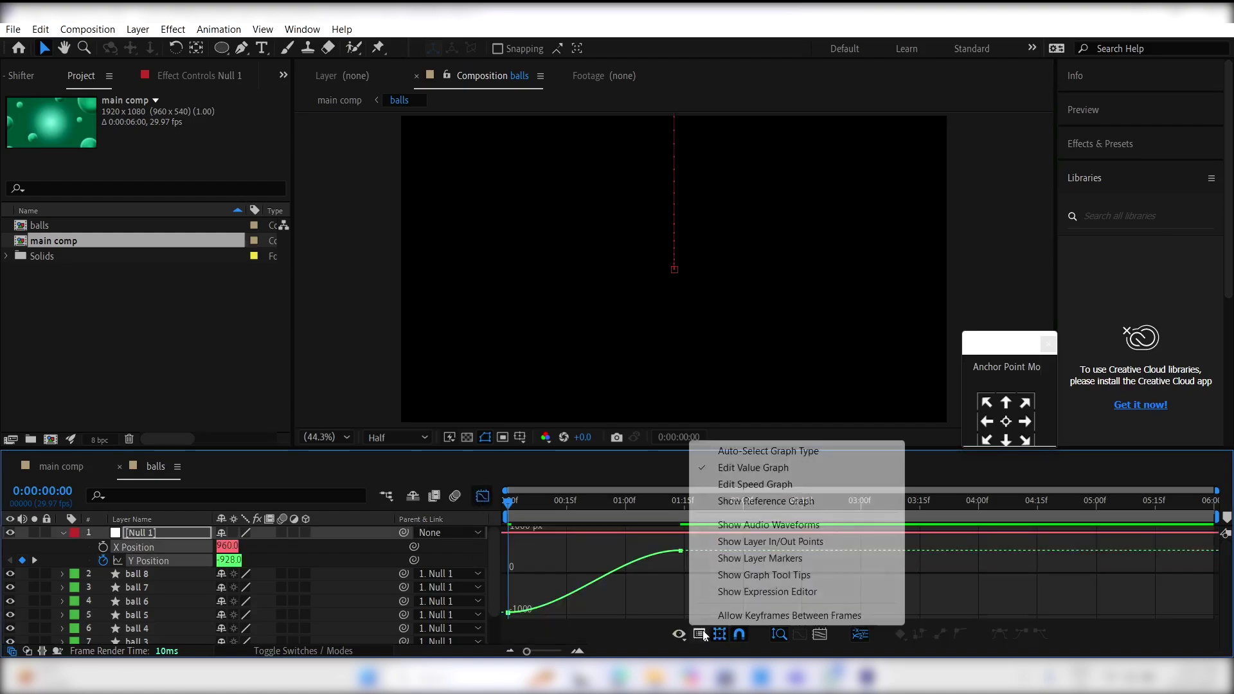
pyautogui.click(734, 468)
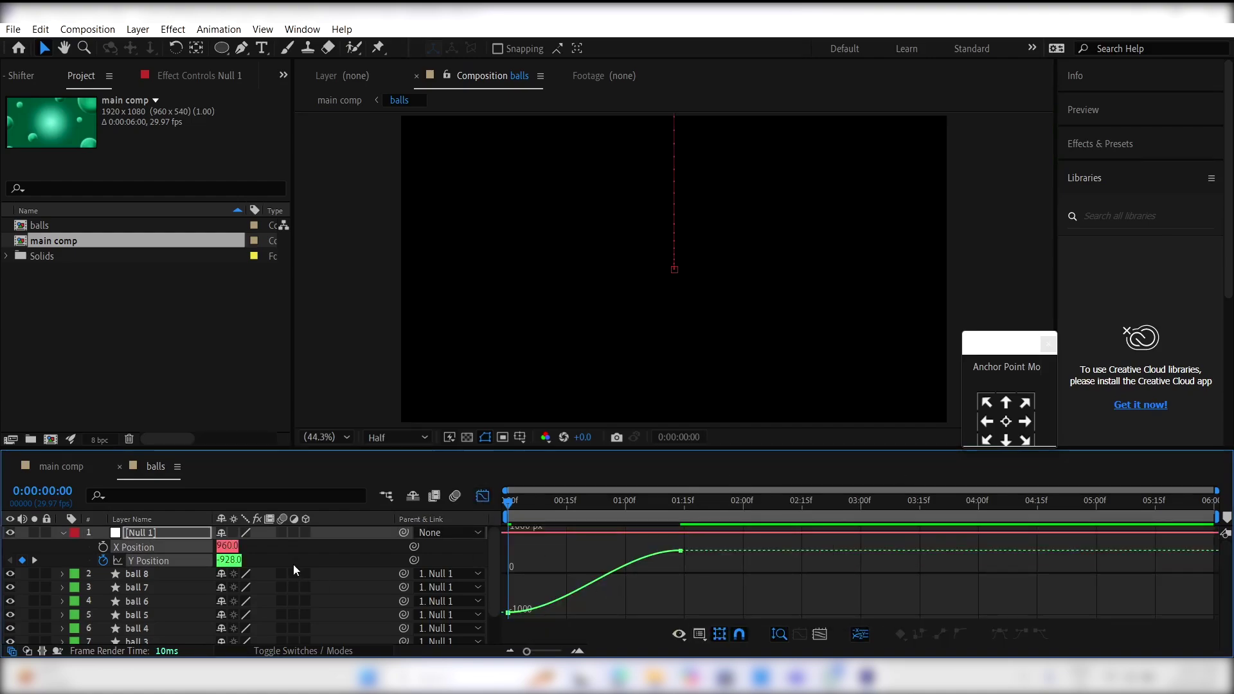
pyautogui.click(177, 560)
pyautogui.moveTo(746, 596); pyautogui.dragTo(601, 513)
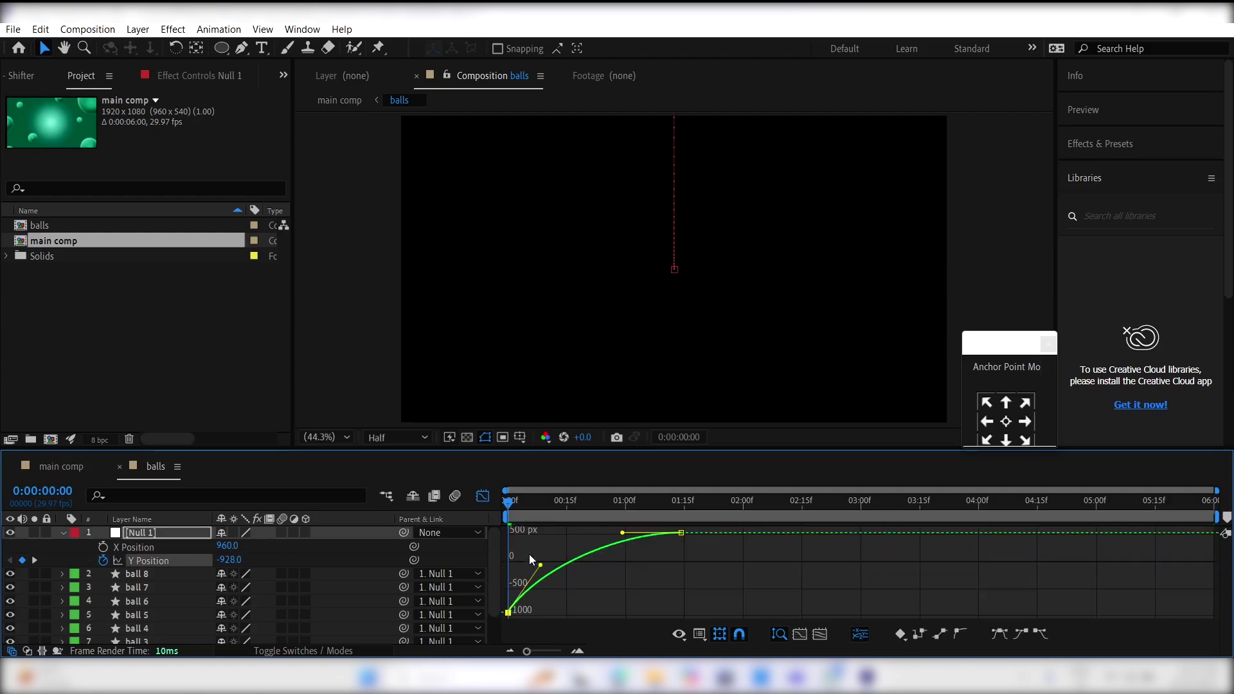
pyautogui.moveTo(527, 651); pyautogui.dragTo(548, 651)
pyautogui.moveTo(731, 520); pyautogui.dragTo(730, 520)
pyautogui.moveTo(531, 557); pyautogui.dragTo(520, 544)
pyautogui.press('space')
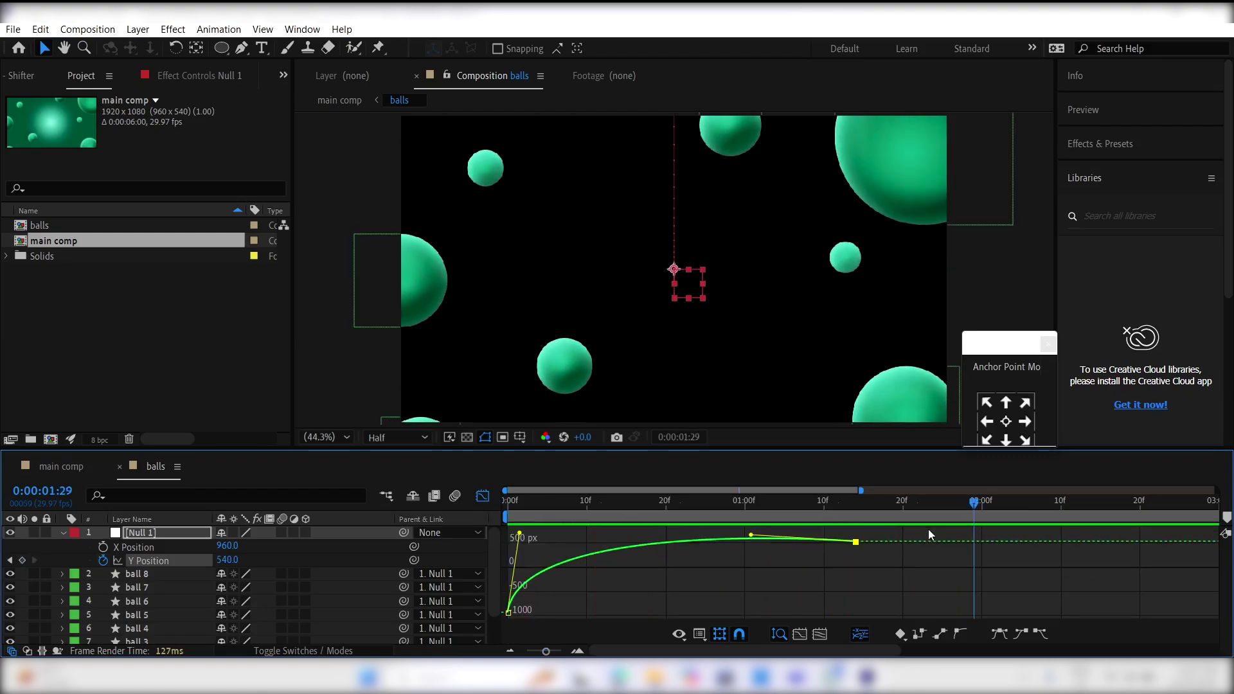
pyautogui.moveTo(753, 536); pyautogui.dragTo(769, 537)
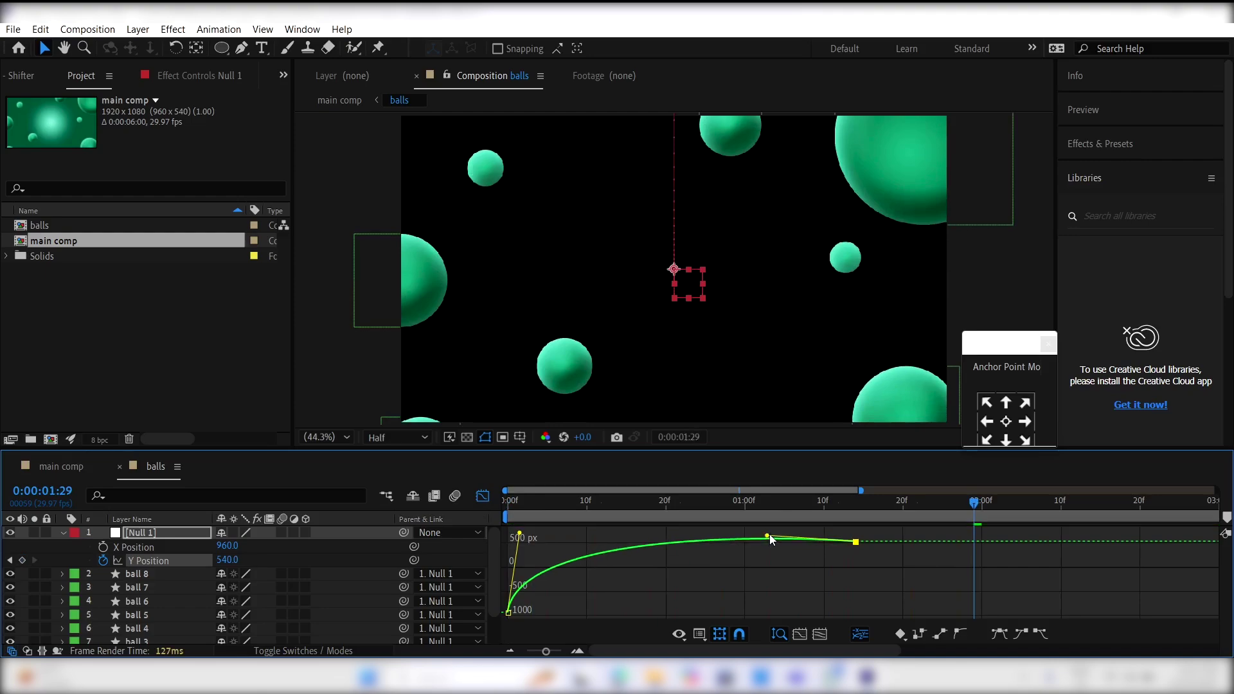
# Step: Add another Y Position keyframe and push the resting keyframe later in time
pyautogui.click(482, 495)
pyautogui.click(23, 561)
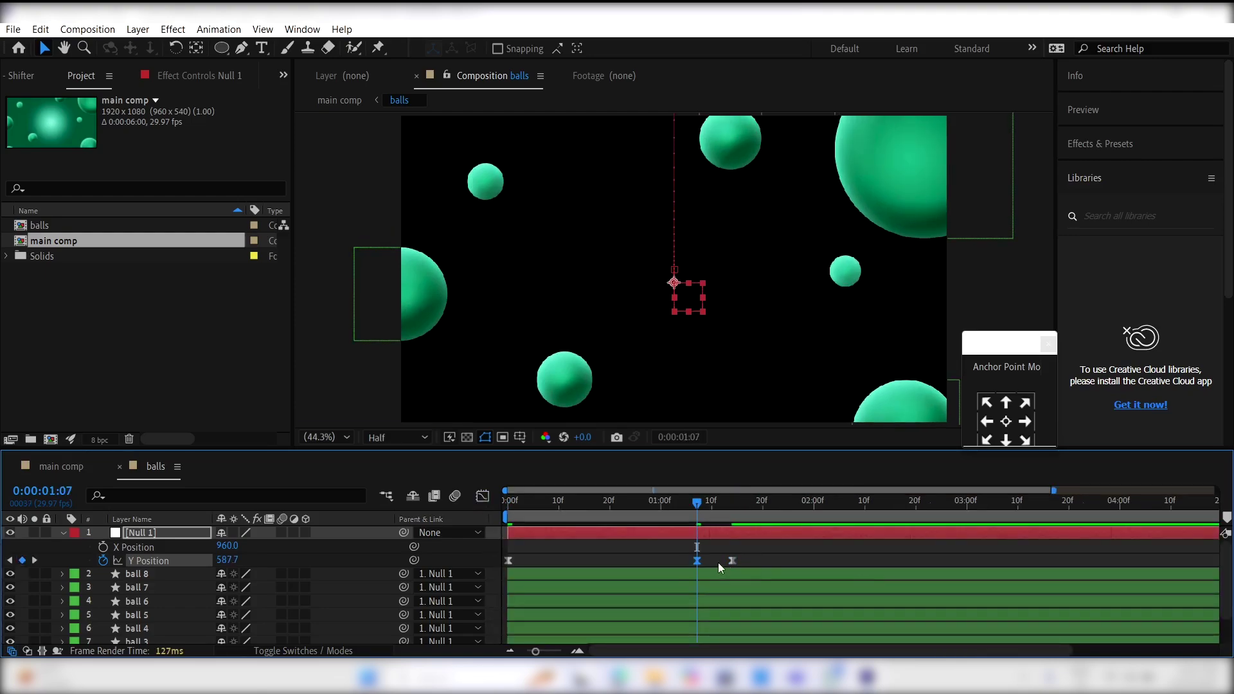
pyautogui.moveTo(733, 561); pyautogui.dragTo(851, 562)
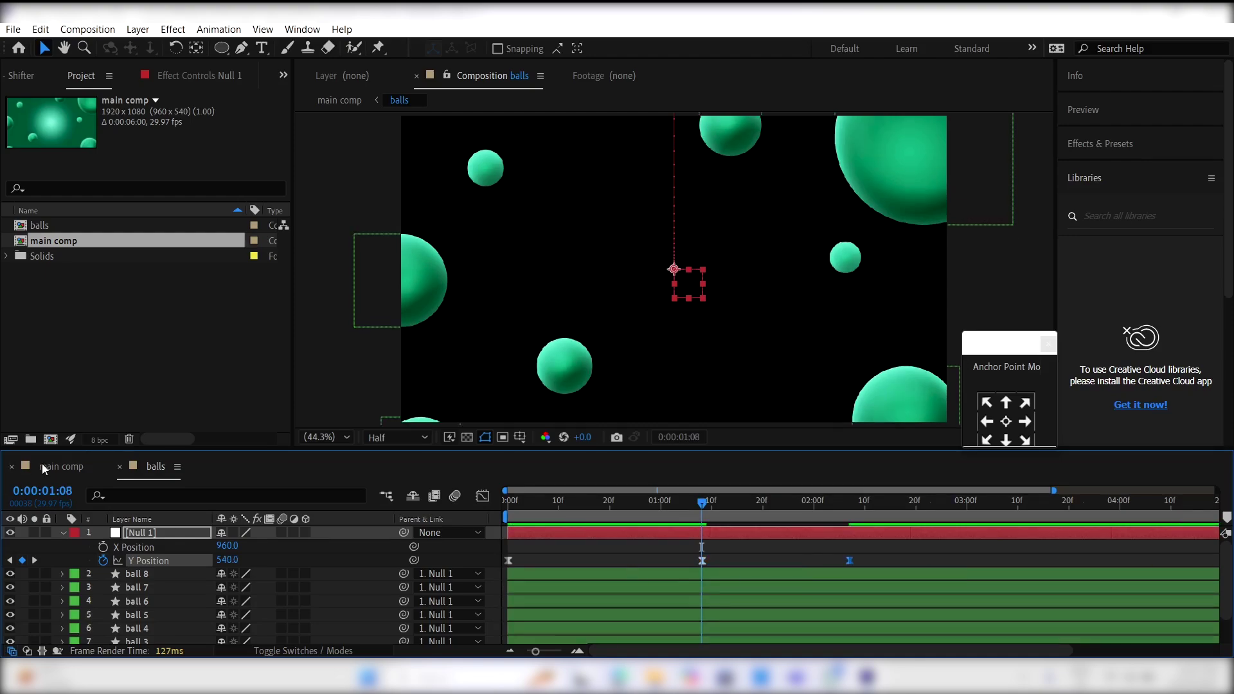
# Step: Return to the main comp, choose the Pen tool and zoom the viewer to 33.3%
pyautogui.click(62, 467)
pyautogui.click(397, 585)
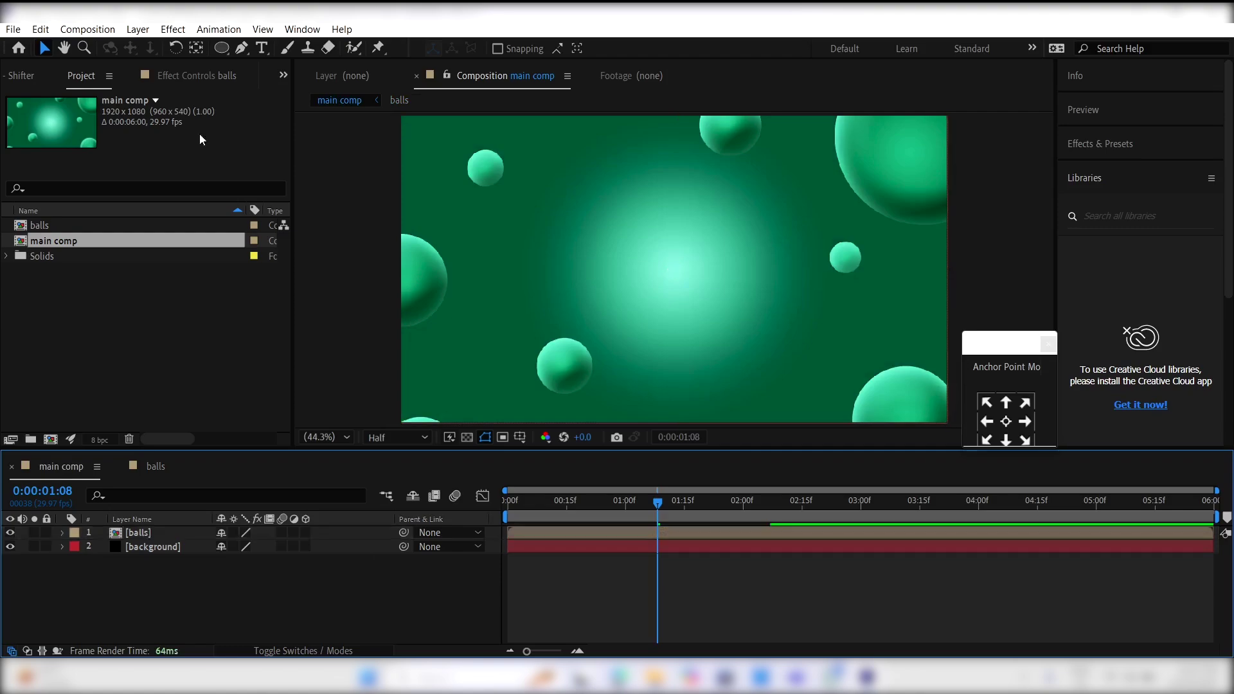
pyautogui.click(245, 55)
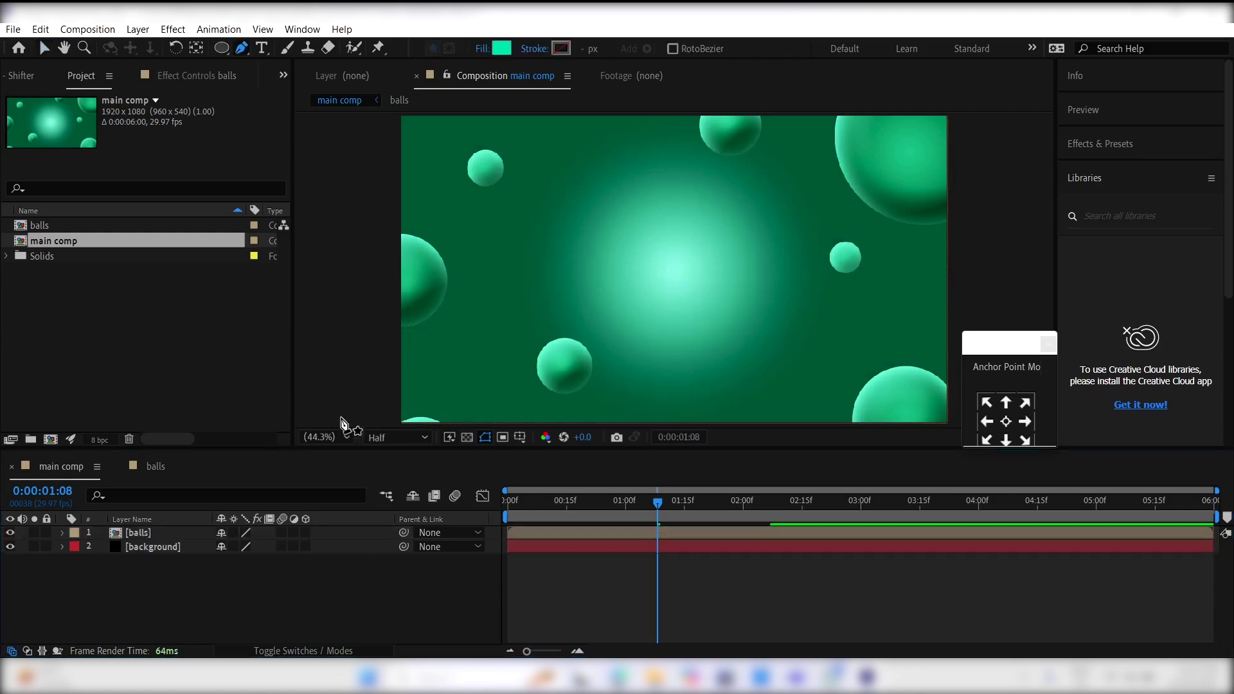
pyautogui.click(321, 443)
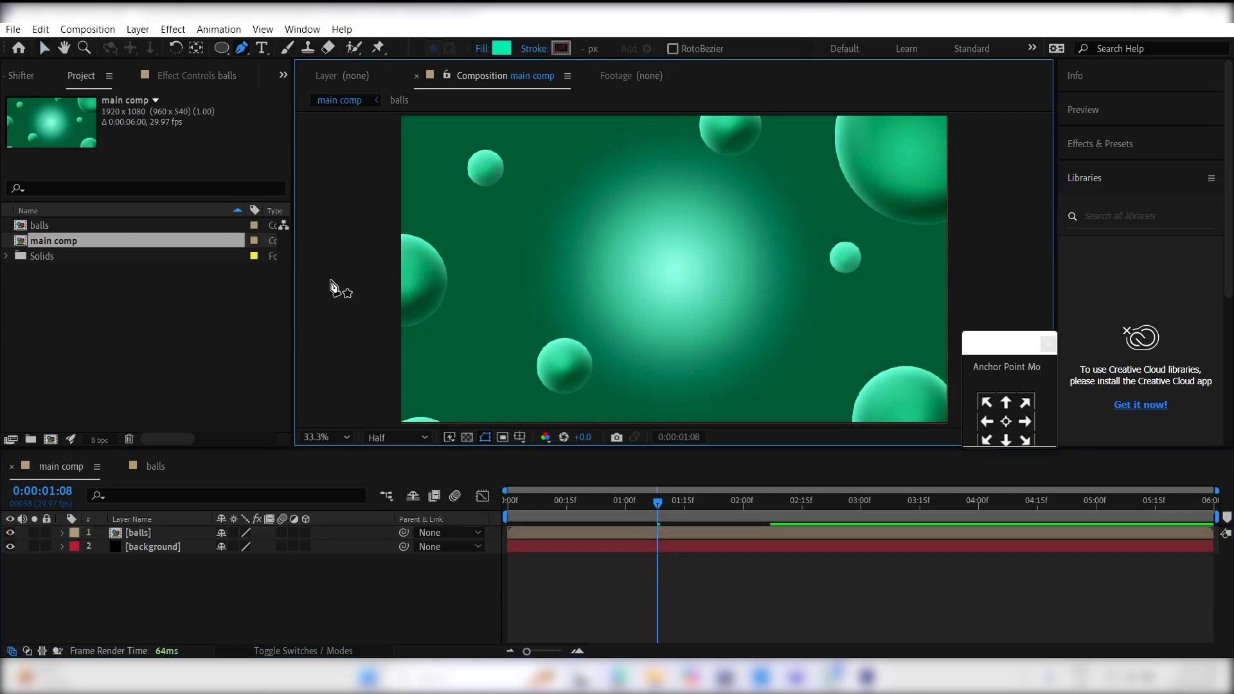
pyautogui.click(333, 283)
# Step: Draw a closed, curved four-point ground shape along the bottom of the frame
pyautogui.click(468, 386)
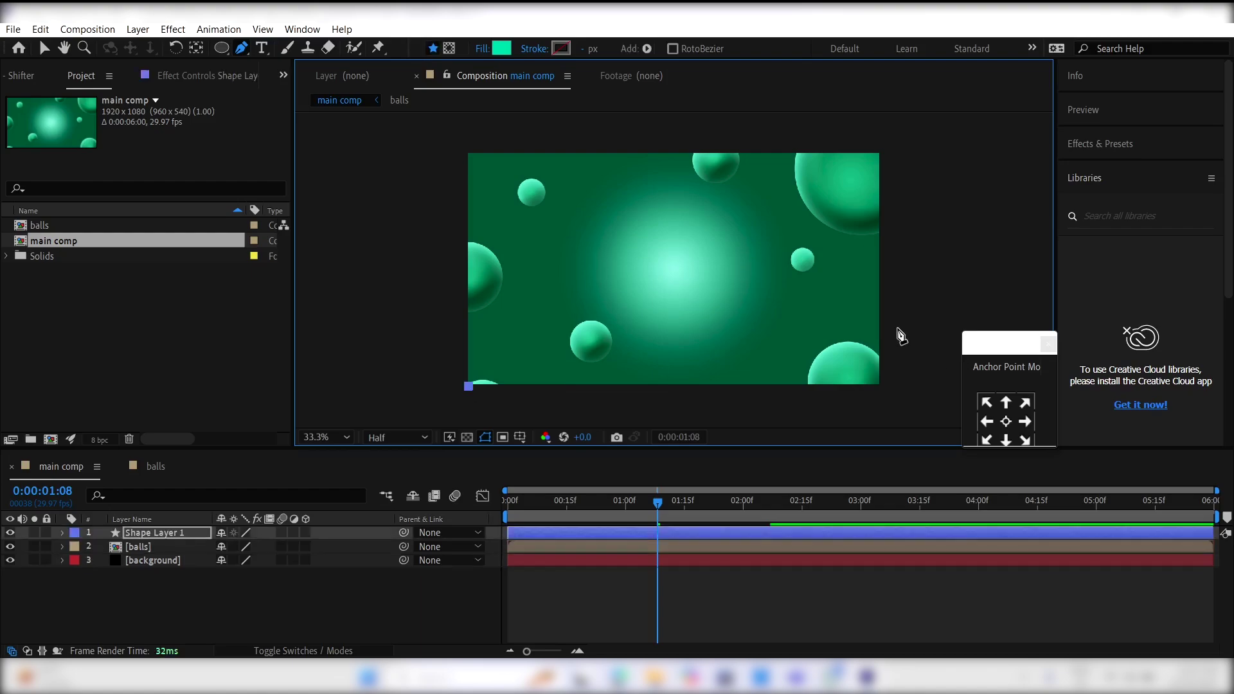
pyautogui.moveTo(900, 326)
pyautogui.mouseDown()
pyautogui.moveTo(923, 347)
pyautogui.moveTo(915, 338)
pyautogui.mouseUp()
pyautogui.click(916, 409)
pyautogui.moveTo(456, 417); pyautogui.dragTo(458, 427)
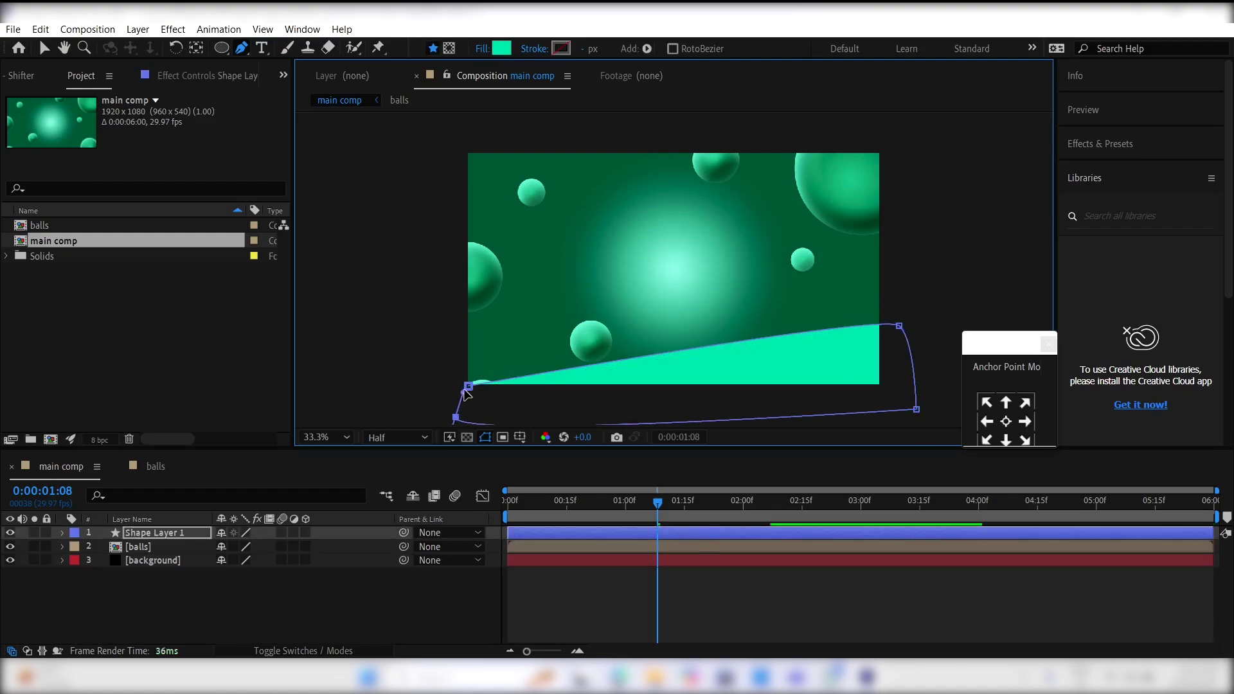
pyautogui.click(469, 387)
pyautogui.click(169, 534)
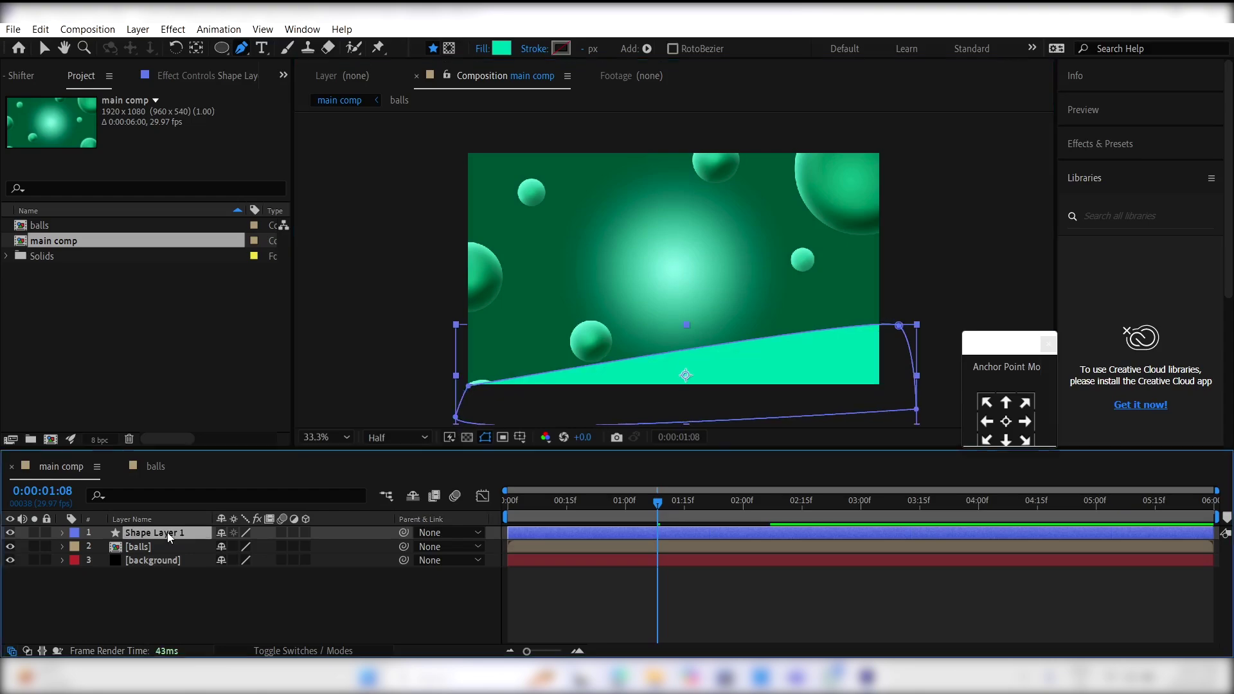
# Step: Inspect the background layer's layer styles, then collapse it and select Shape Layer 1
pyautogui.click(62, 561)
pyautogui.scroll(-1, 60, 565)
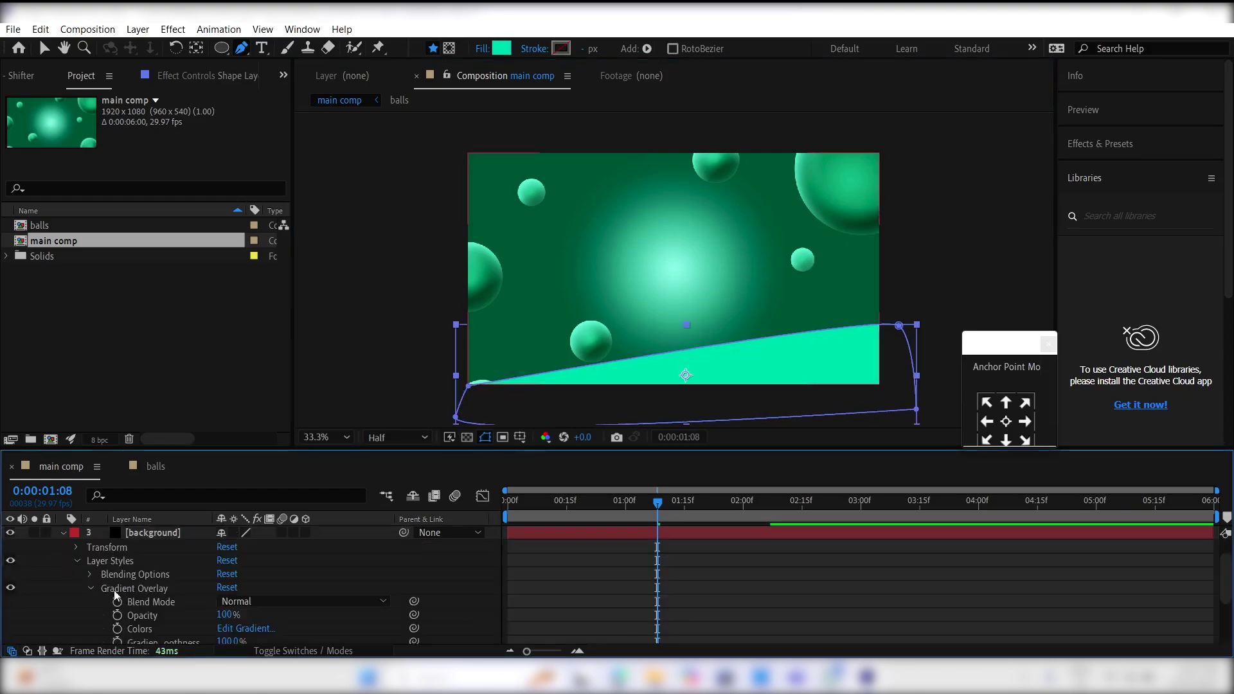
pyautogui.click(110, 564)
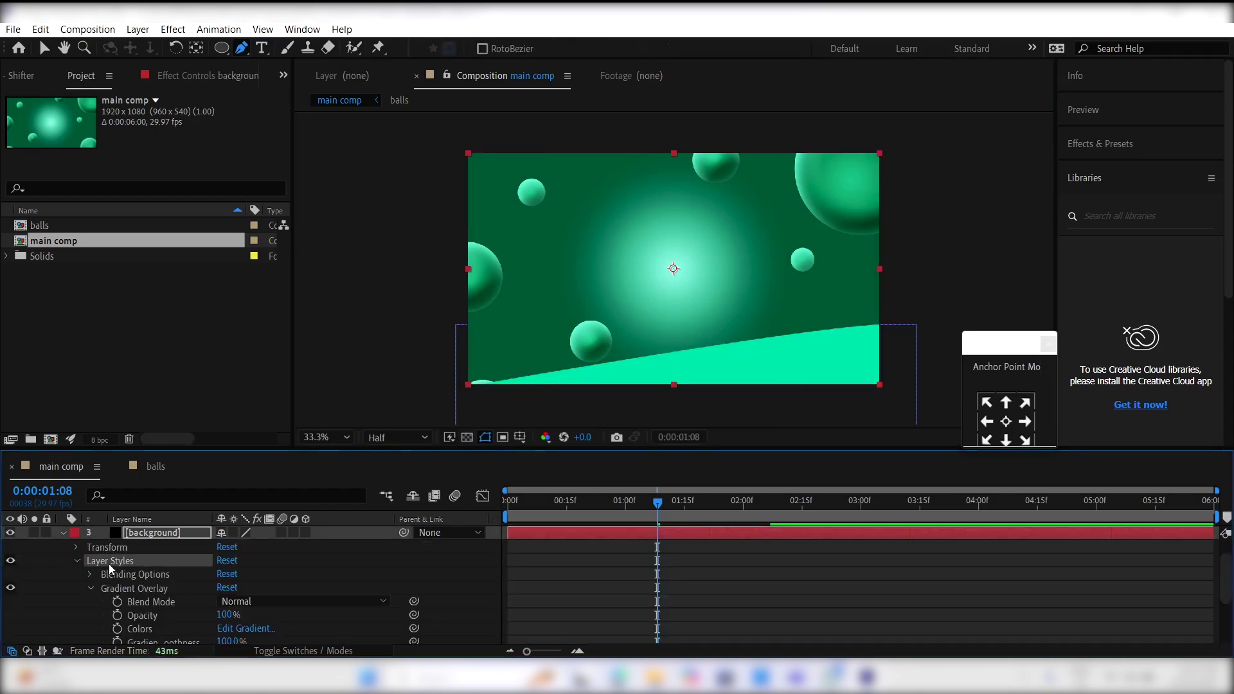
pyautogui.scroll(1, 154, 548)
pyautogui.click(150, 538)
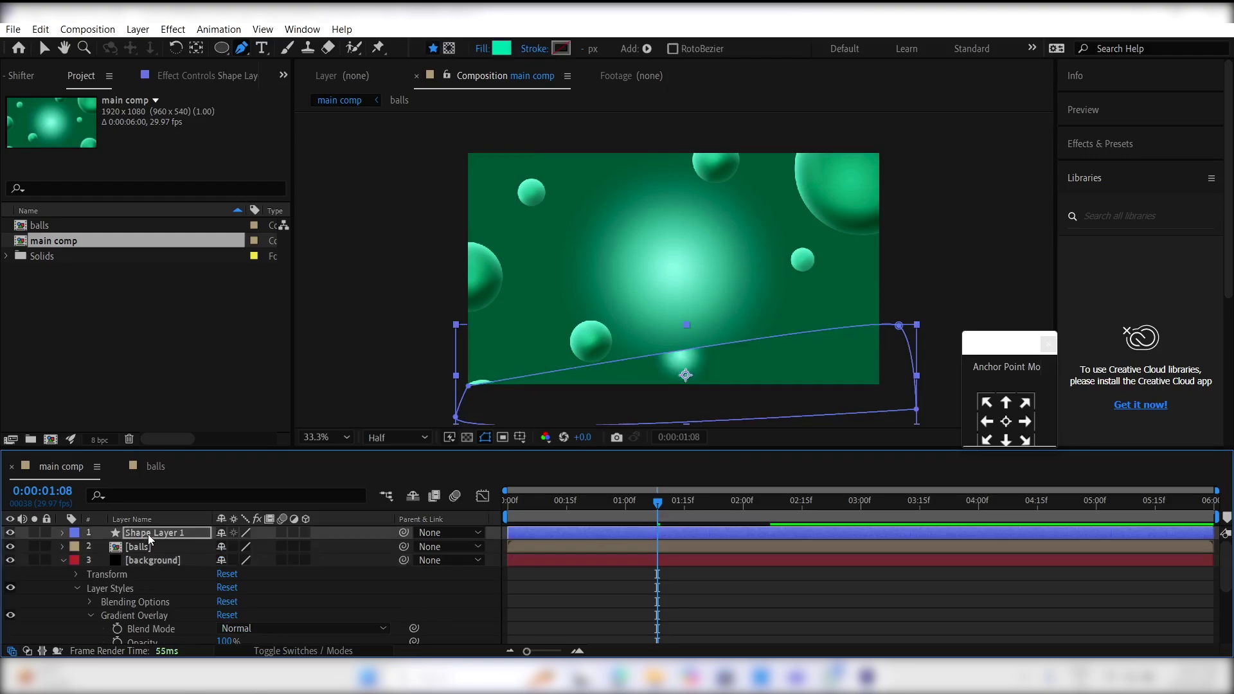
pyautogui.click(63, 560)
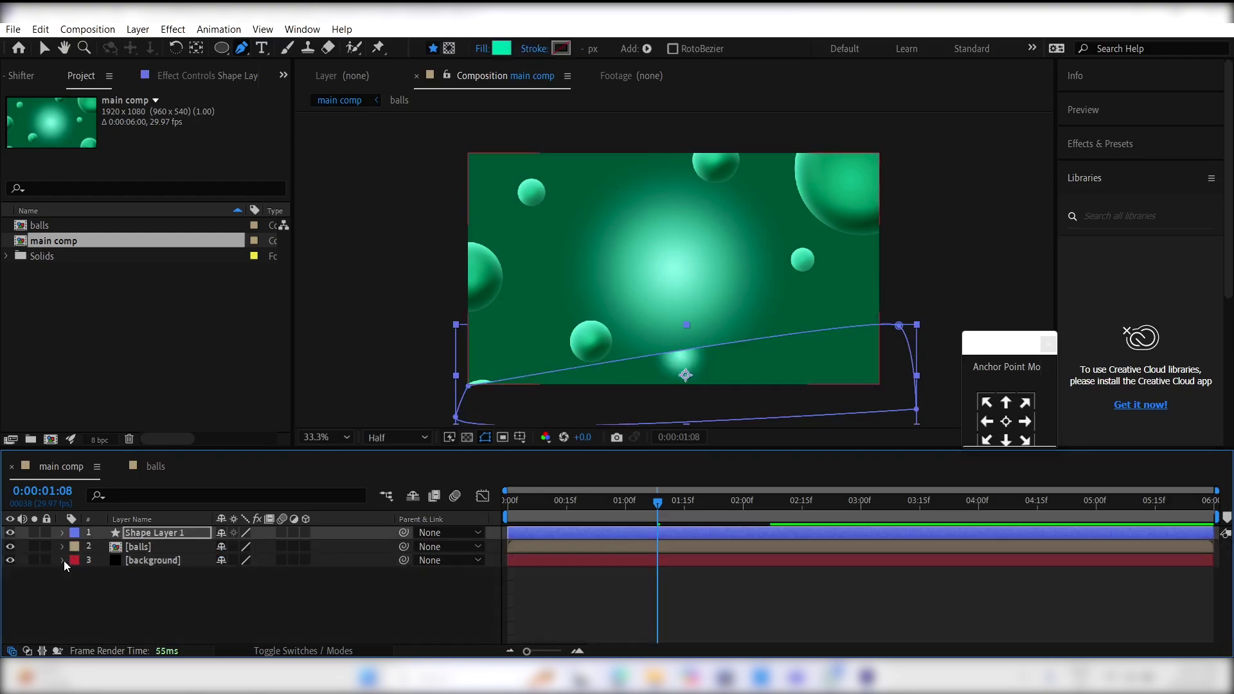
# Step: Set Shape Layer 1's Gradient Overlay to Linear style, Reverse on, angle about 99°
pyautogui.click(63, 534)
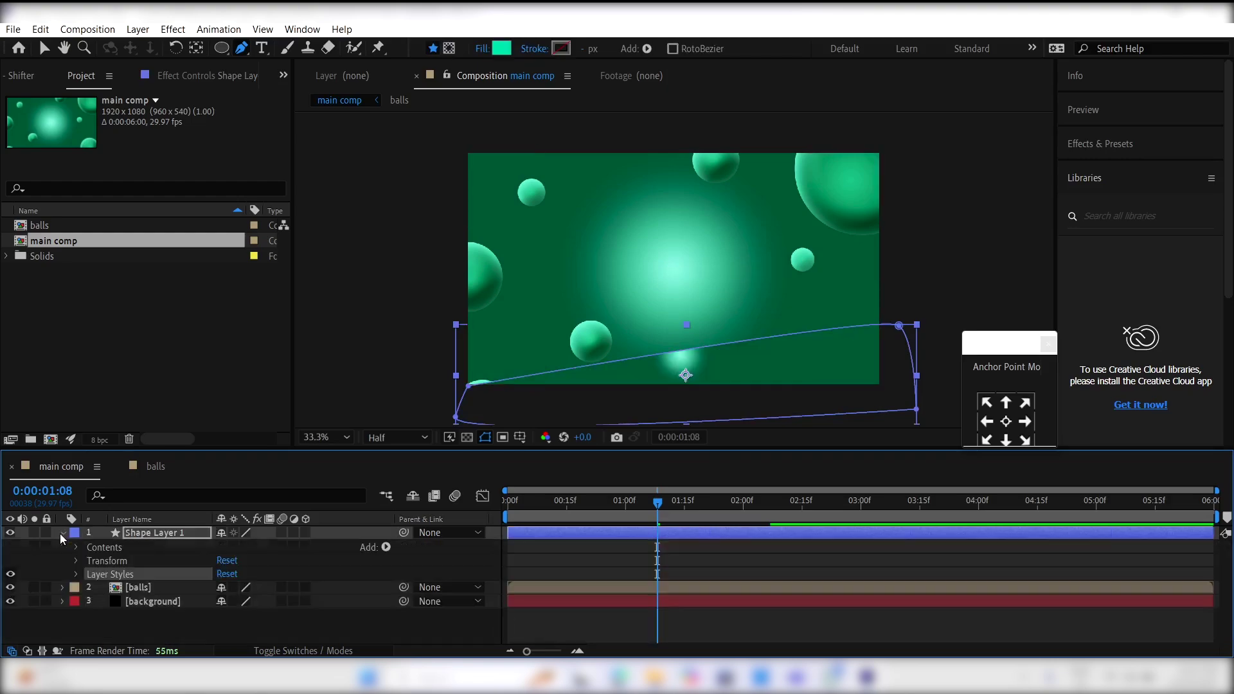
pyautogui.click(76, 574)
pyautogui.click(92, 602)
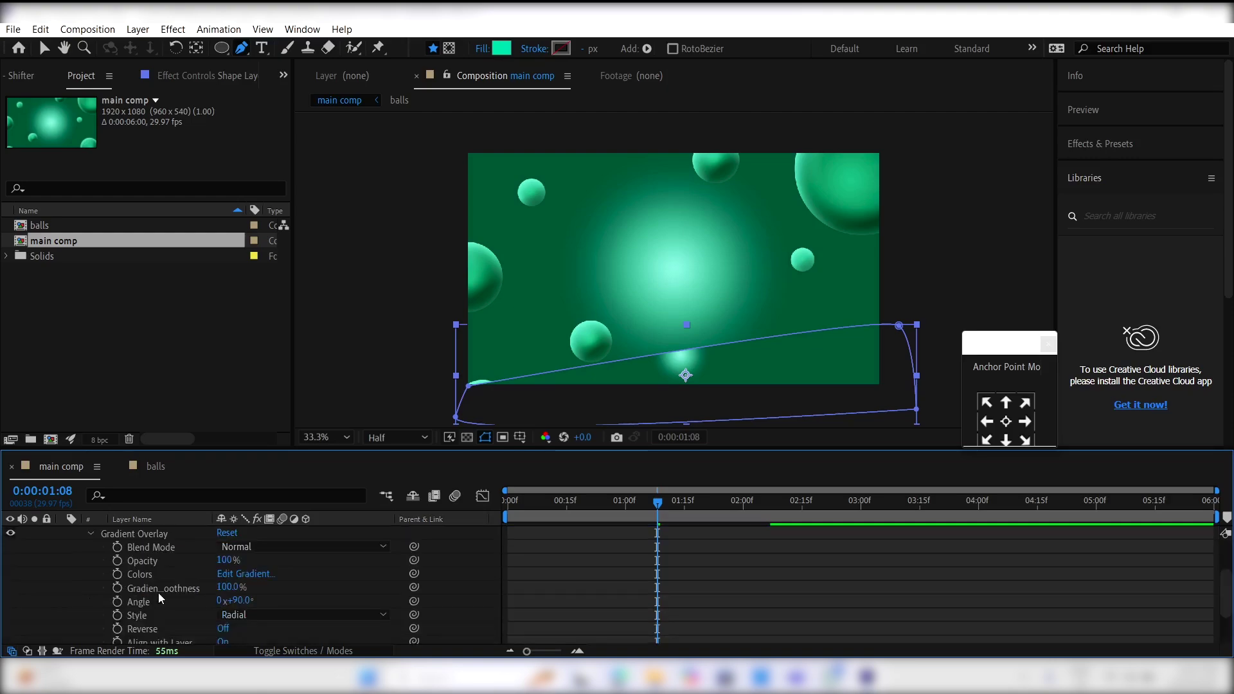
pyautogui.click(260, 617)
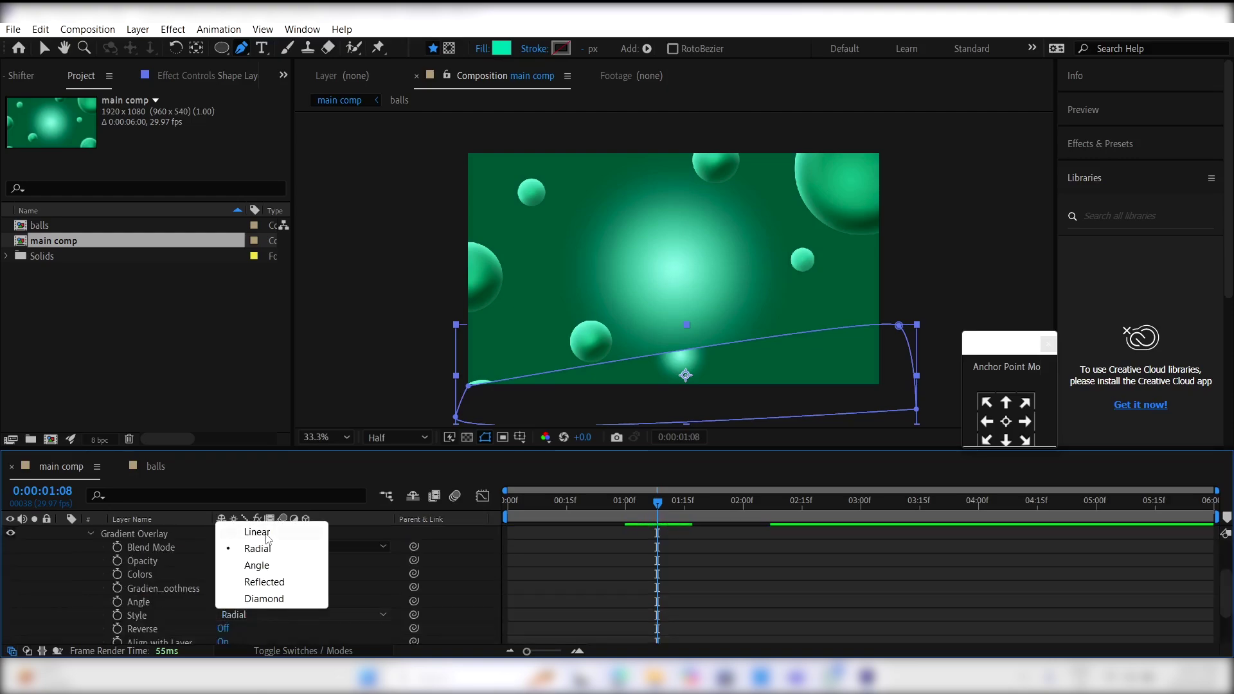
pyautogui.click(257, 532)
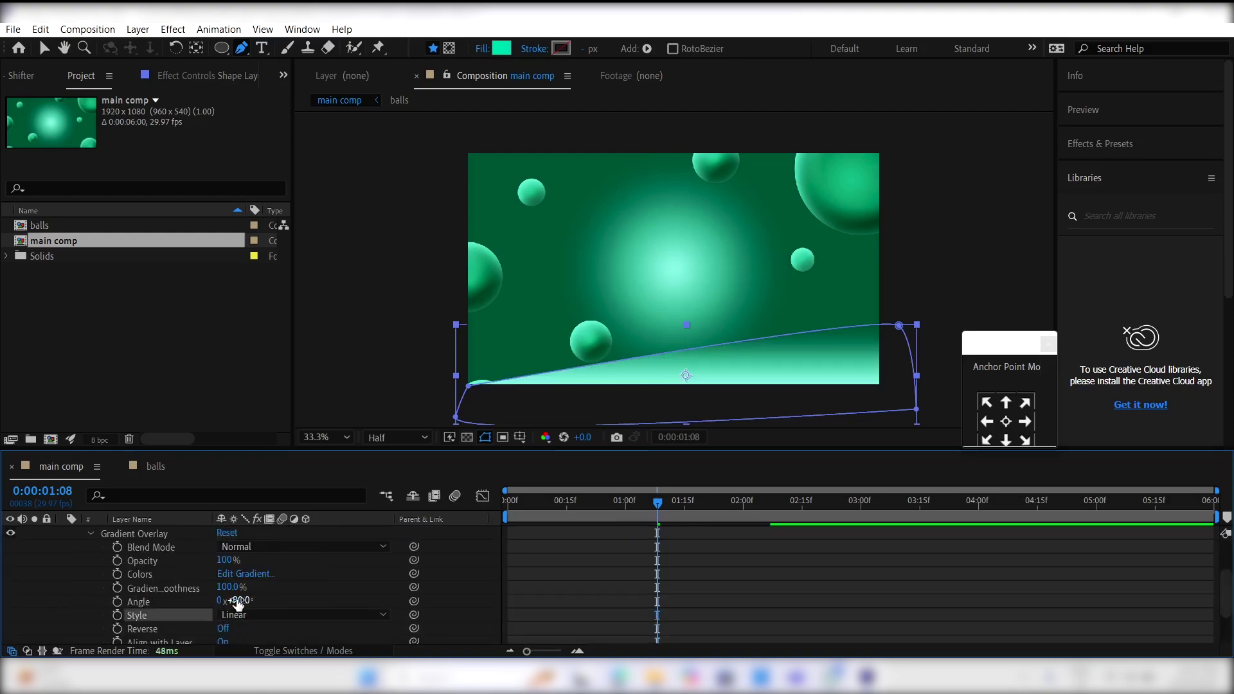
pyautogui.click(223, 628)
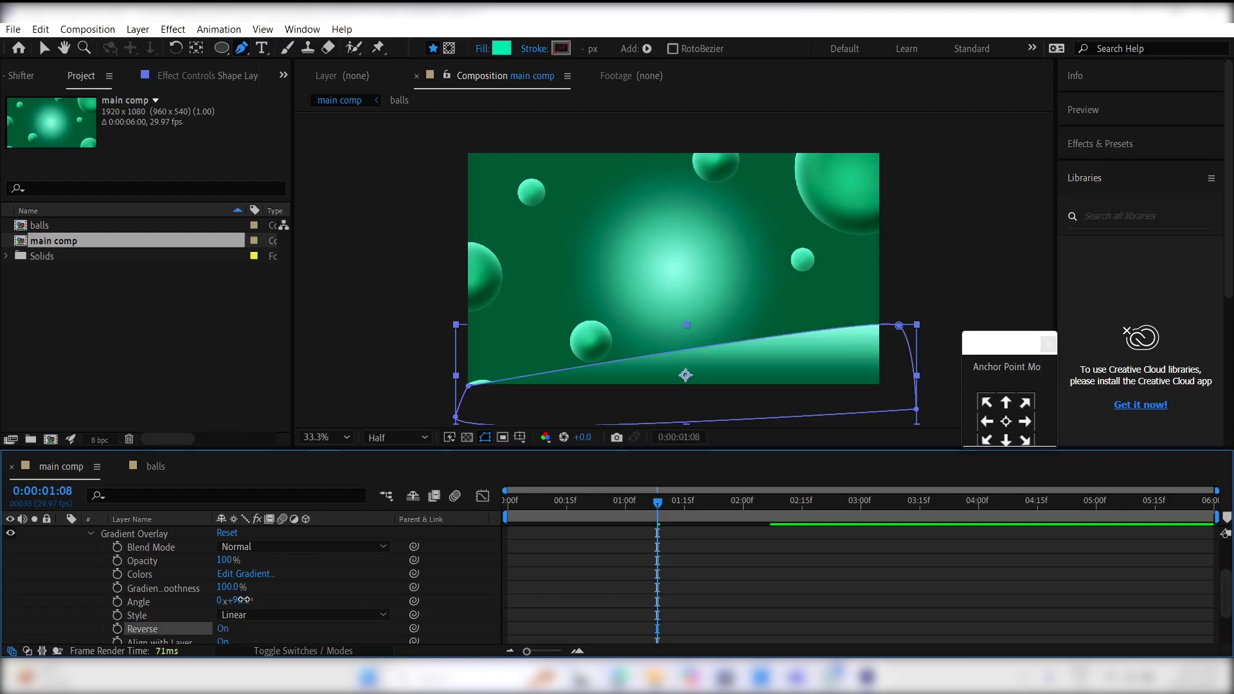
pyautogui.moveTo(238, 600); pyautogui.dragTo(249, 598)
# Step: Rename Shape Layer 1 to 'ground' and set its label colour to Aqua
pyautogui.press('v')
pyautogui.scroll(3, 160, 543)
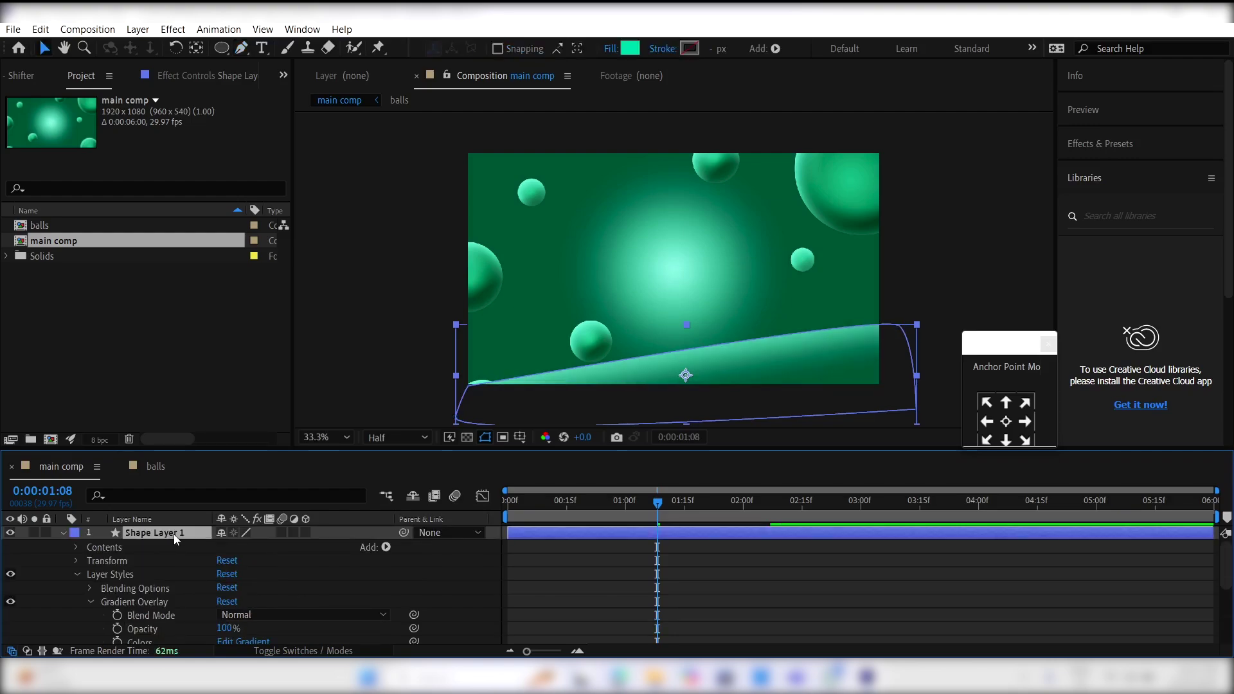
pyautogui.press('Return')
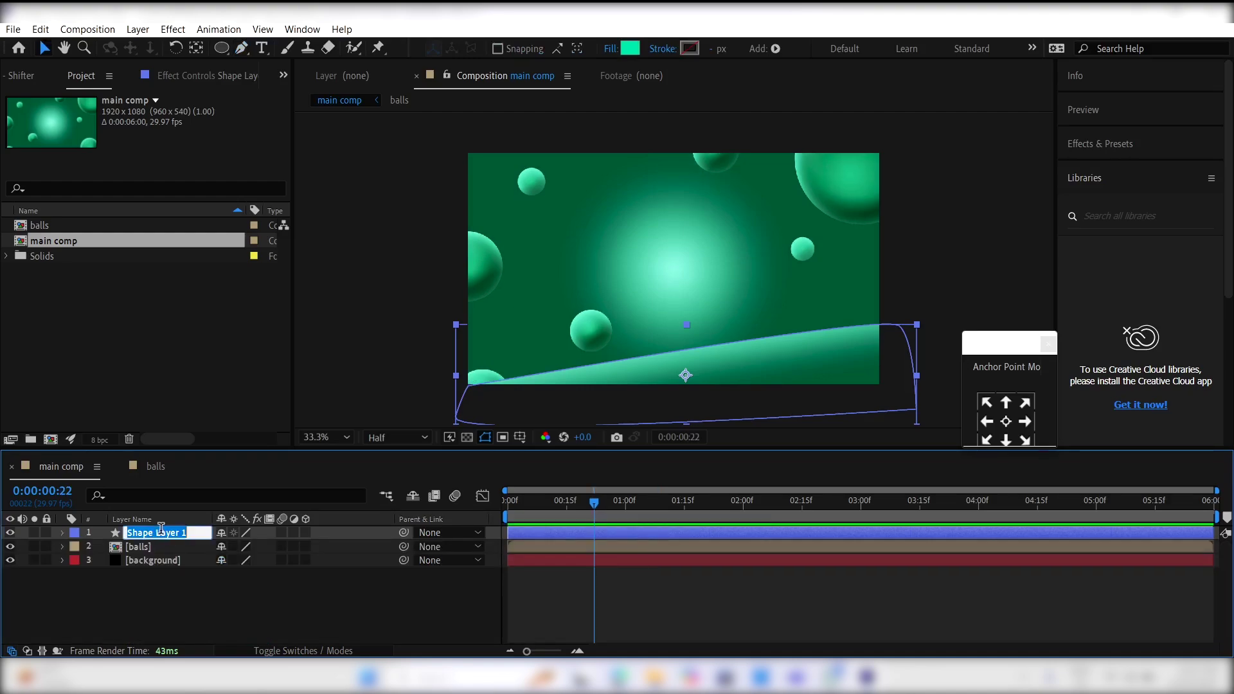
pyautogui.write('ground')
pyautogui.press('Return')
pyautogui.click(74, 533)
pyautogui.click(124, 312)
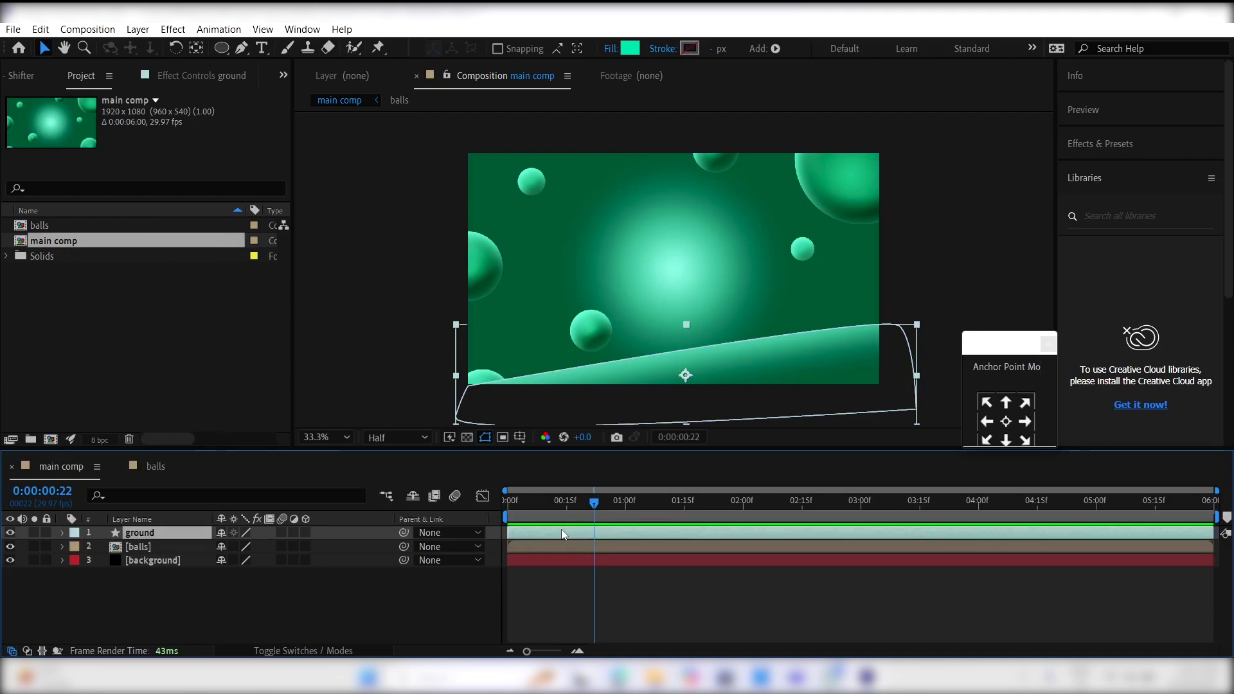
# Step: Keyframe the ground's Position at 1:15 and separate it into X and Y dimensions
pyautogui.press('p')
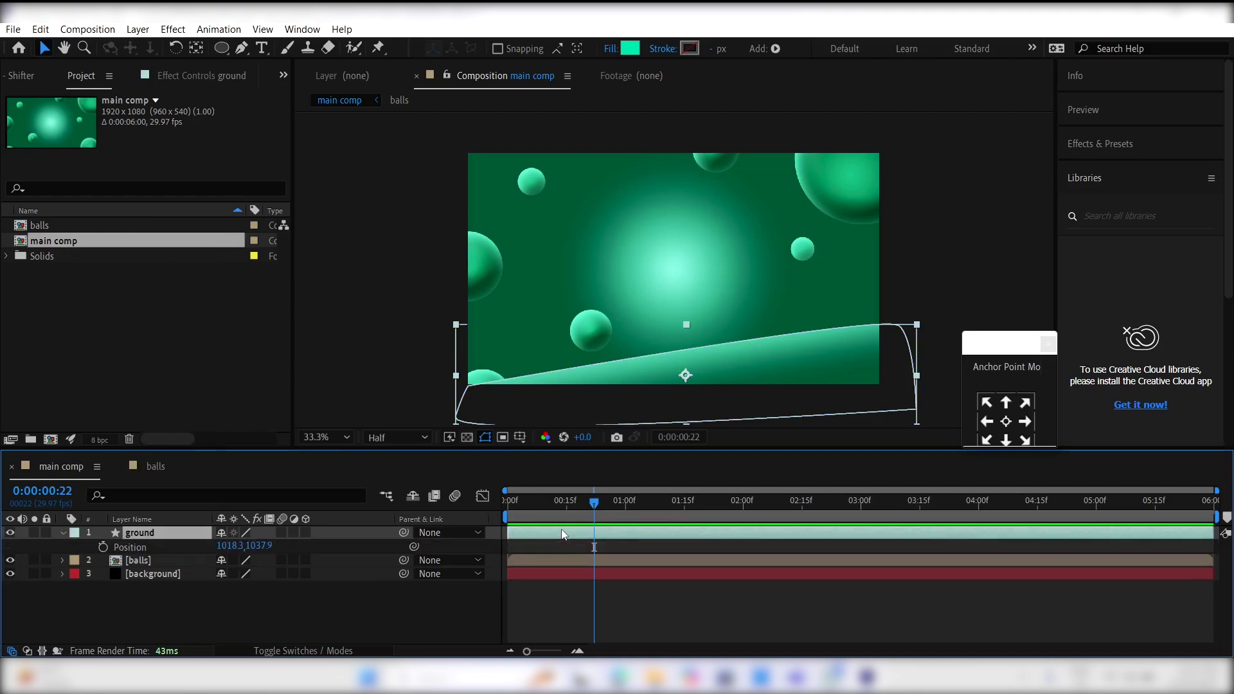
pyautogui.click(103, 546)
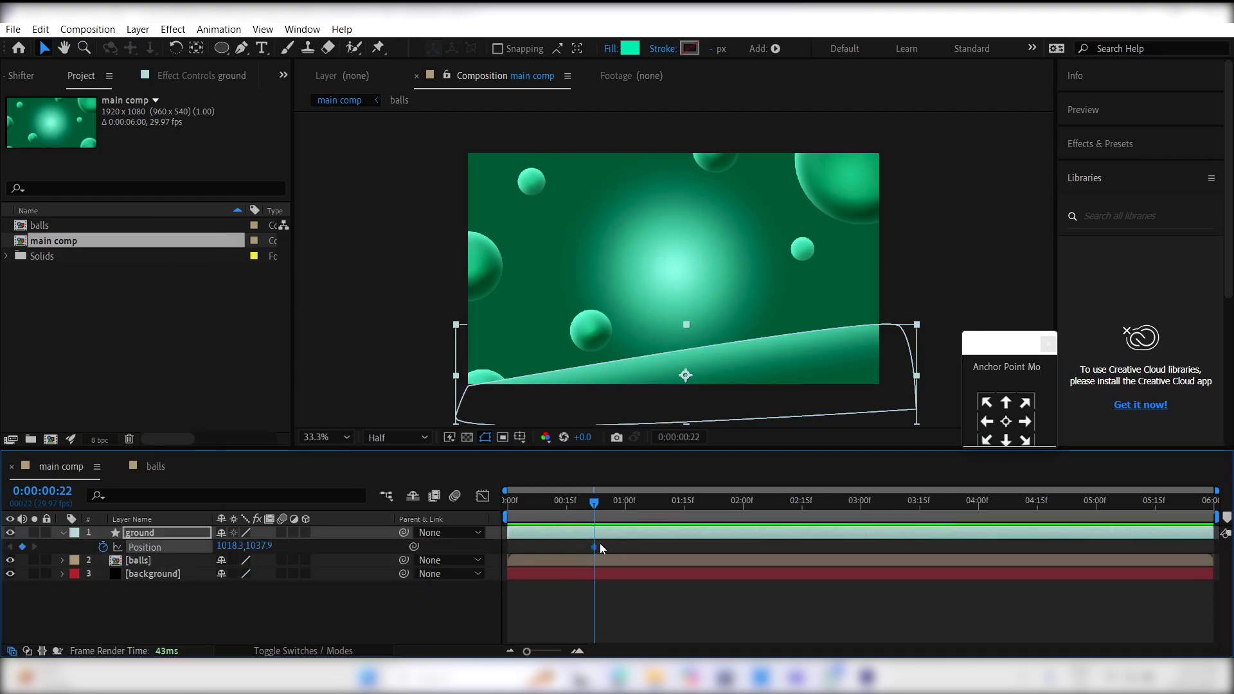
pyautogui.moveTo(594, 547); pyautogui.dragTo(684, 542)
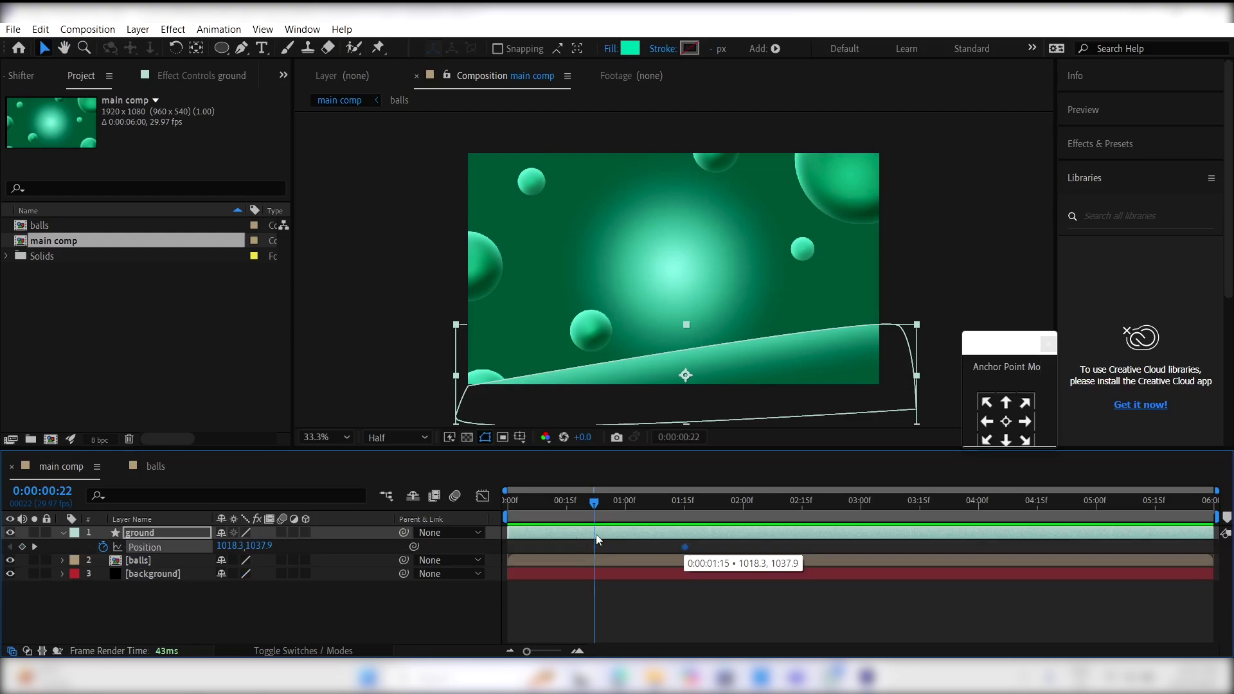
pyautogui.rightClick(165, 545)
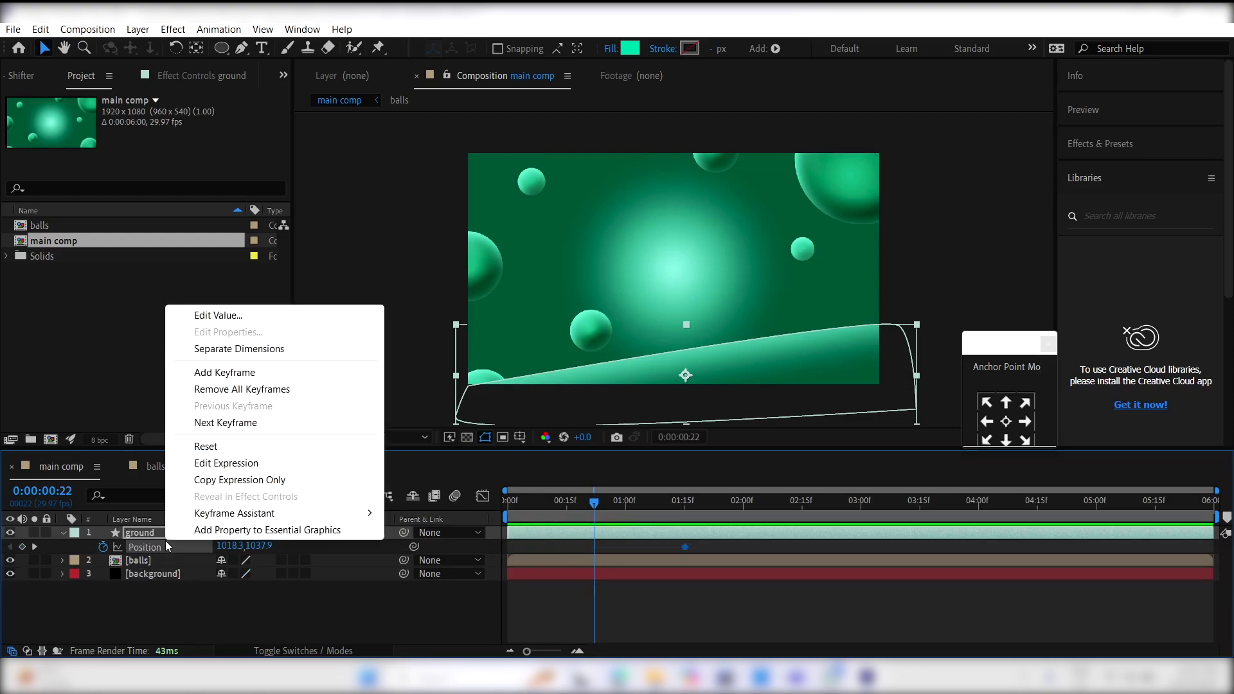
pyautogui.click(239, 351)
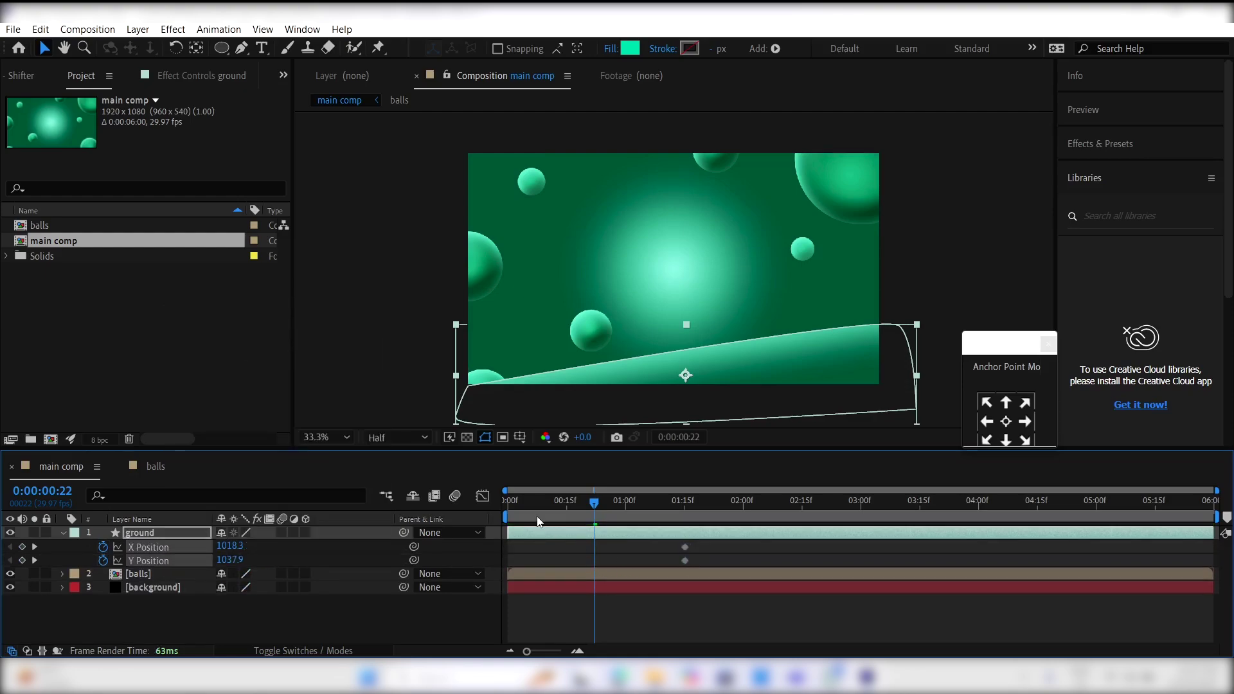
# Step: At 0:00 drop the ground below the frame to Y 1583.9 and delete the X Position keyframes
pyautogui.press('Home')
pyautogui.moveTo(687, 379); pyautogui.dragTo(688, 495)
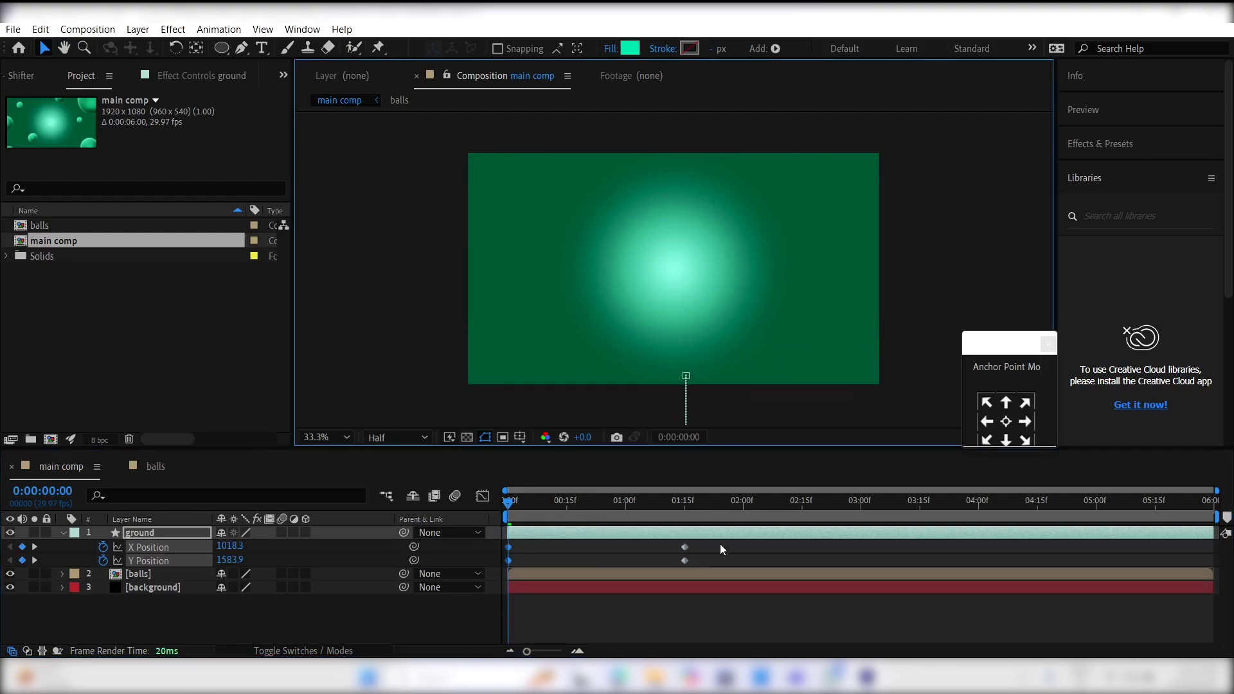
pyautogui.moveTo(716, 545); pyautogui.dragTo(480, 550)
pyautogui.press('Delete')
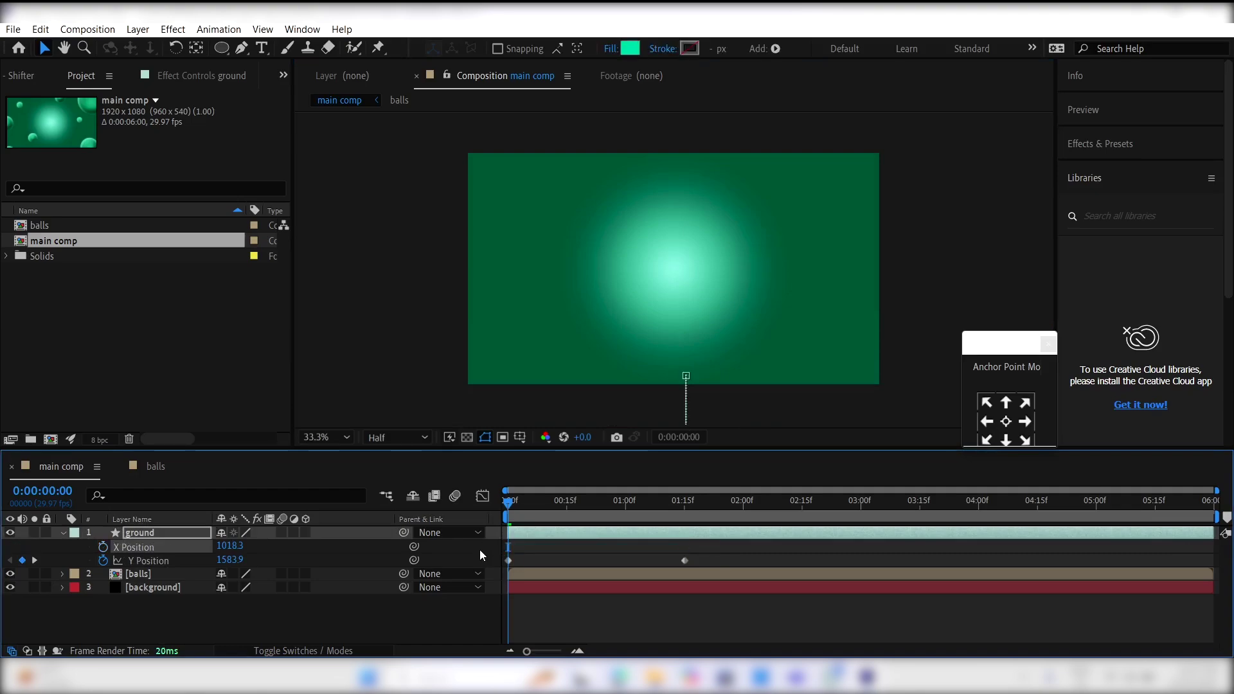
pyautogui.moveTo(743, 557); pyautogui.dragTo(476, 569)
# Step: In the Graph Editor, make the ground's Y Position shoot up fast then ease, and preview it
pyautogui.click(483, 496)
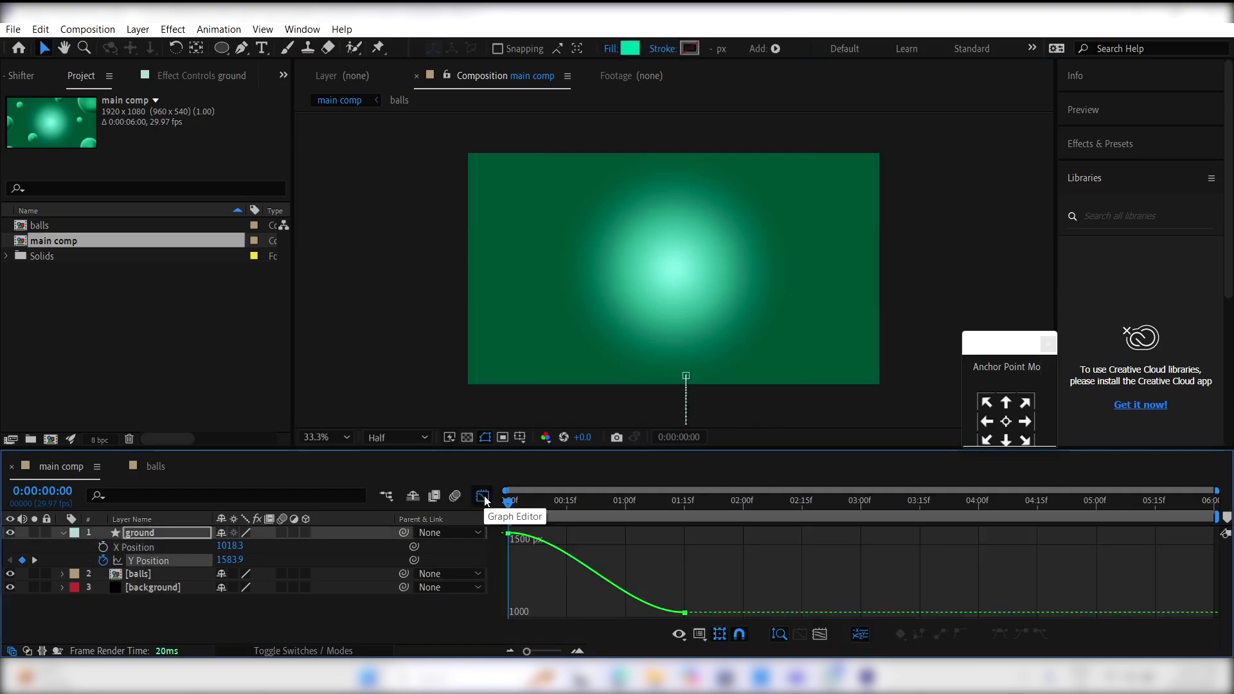
pyautogui.moveTo(721, 596); pyautogui.dragTo(628, 631)
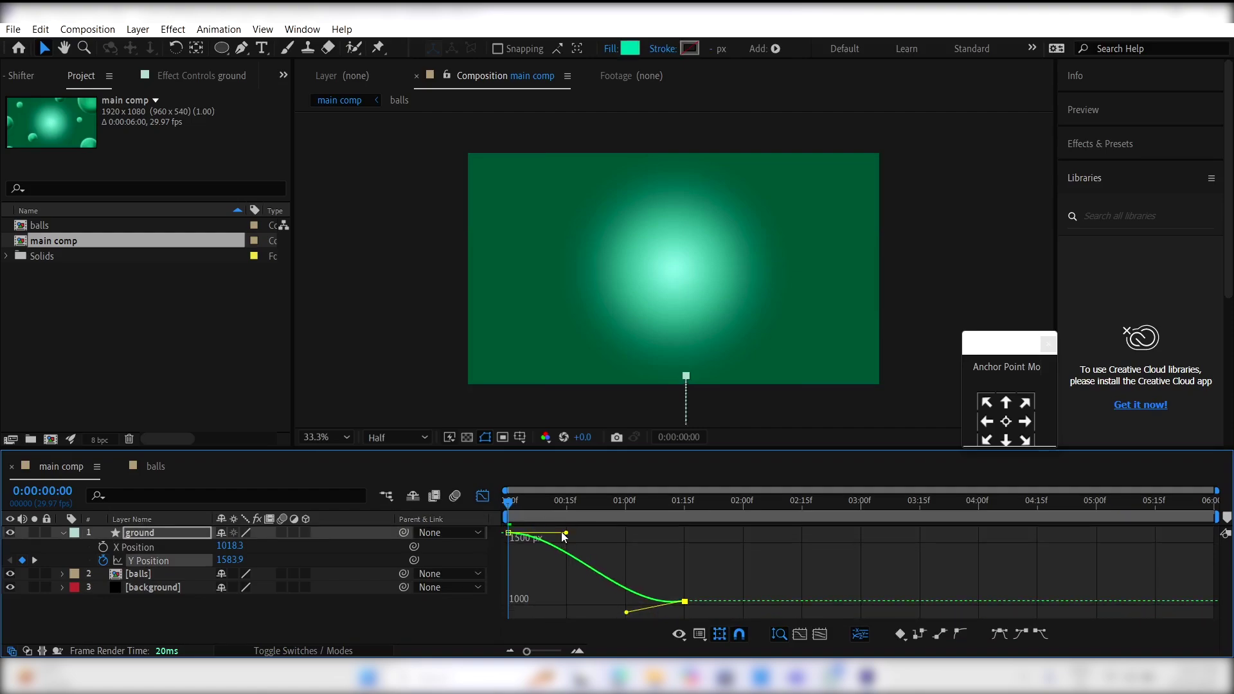
pyautogui.moveTo(563, 534); pyautogui.dragTo(508, 586)
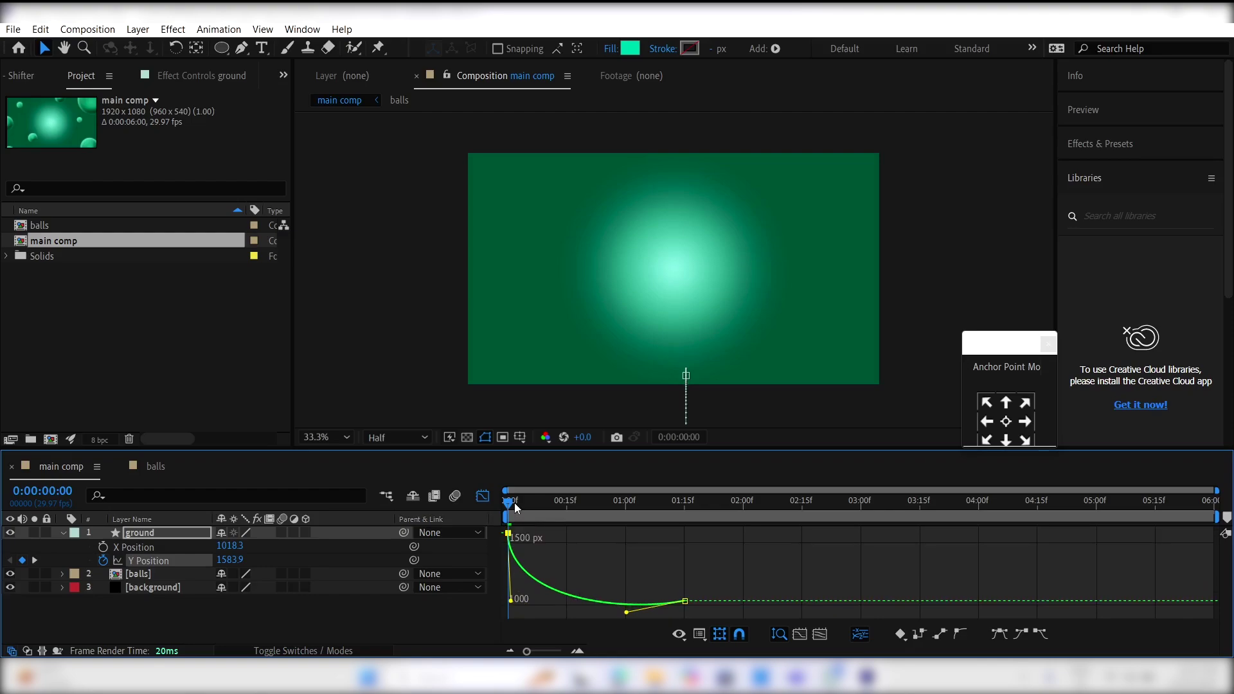
pyautogui.press('space')
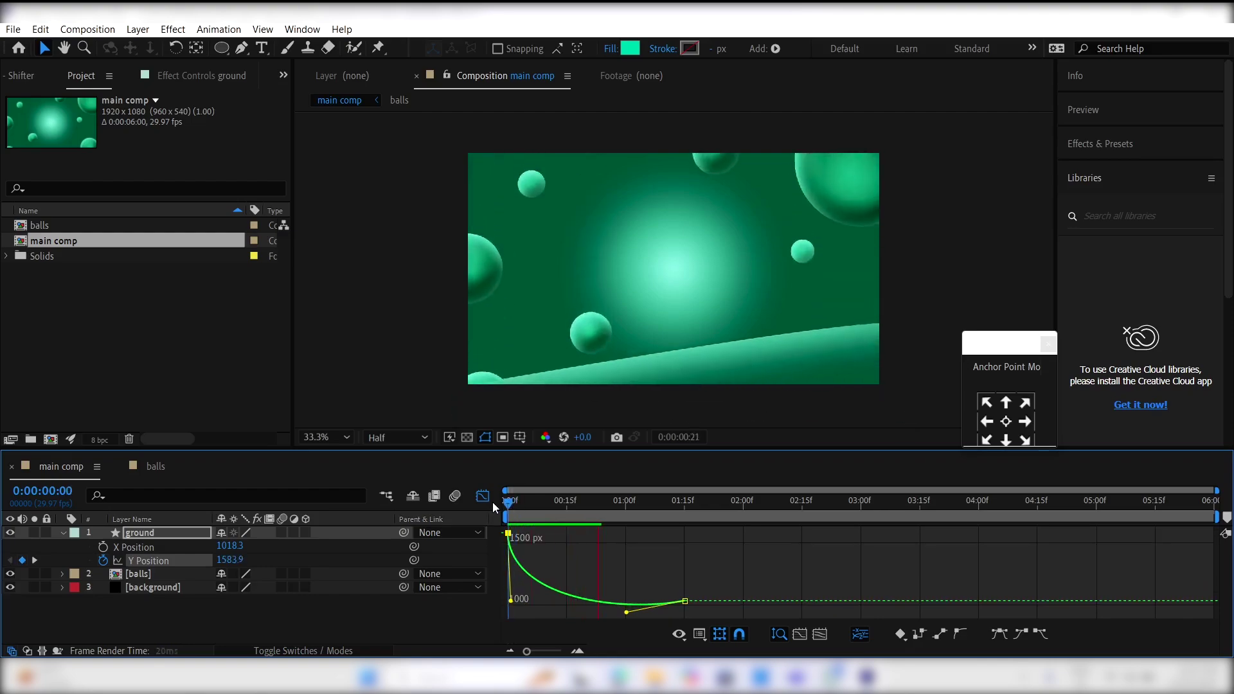
# Step: Add an overshoot at 1:10 (Y 1015.1) and slide the last Y keyframe to about 2:00
pyautogui.click(484, 497)
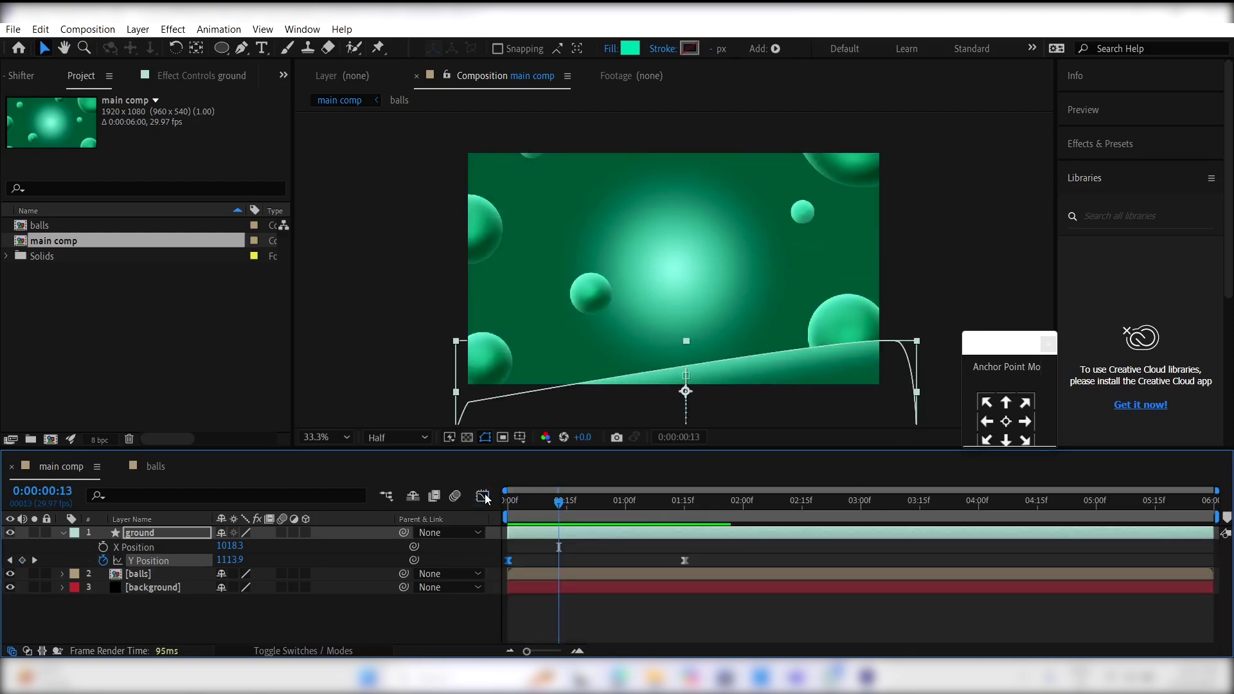
pyautogui.click(664, 509)
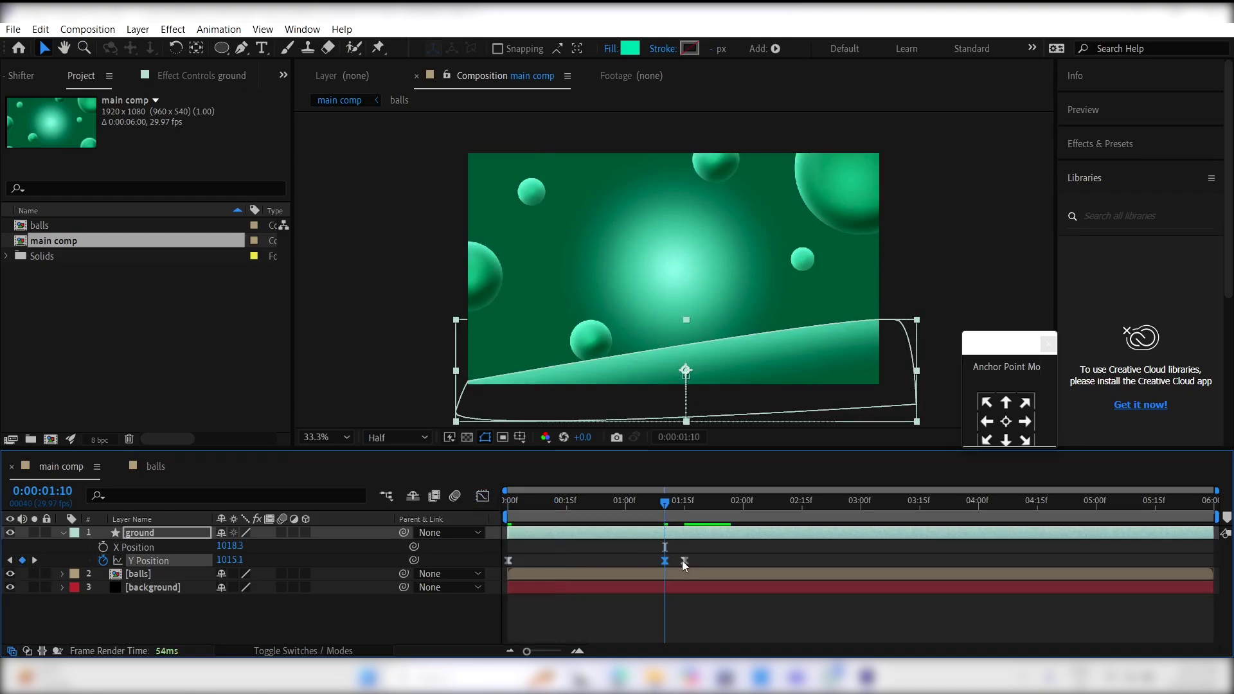
pyautogui.moveTo(682, 560); pyautogui.dragTo(743, 557)
pyautogui.press('space')
pyautogui.click(626, 608)
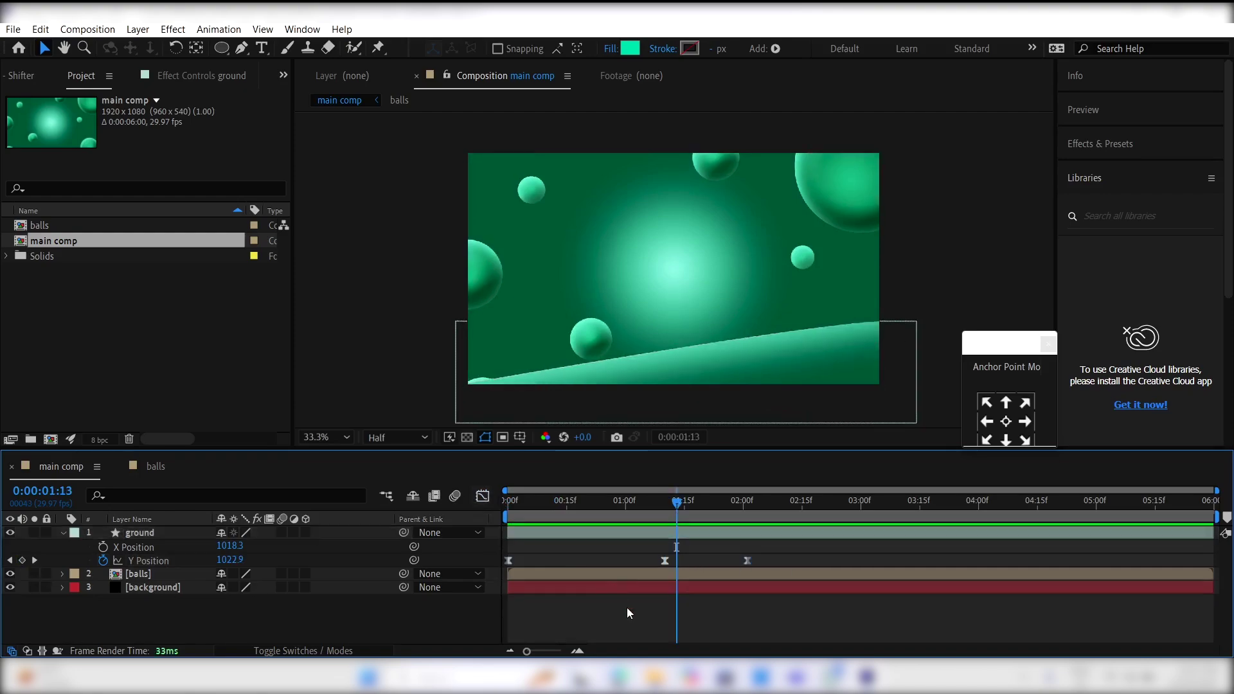
pyautogui.press('Home')
# Step: Add cup to t.png from the Solids folder to the top of the timeline and preview
pyautogui.click(9, 264)
pyautogui.click(9, 259)
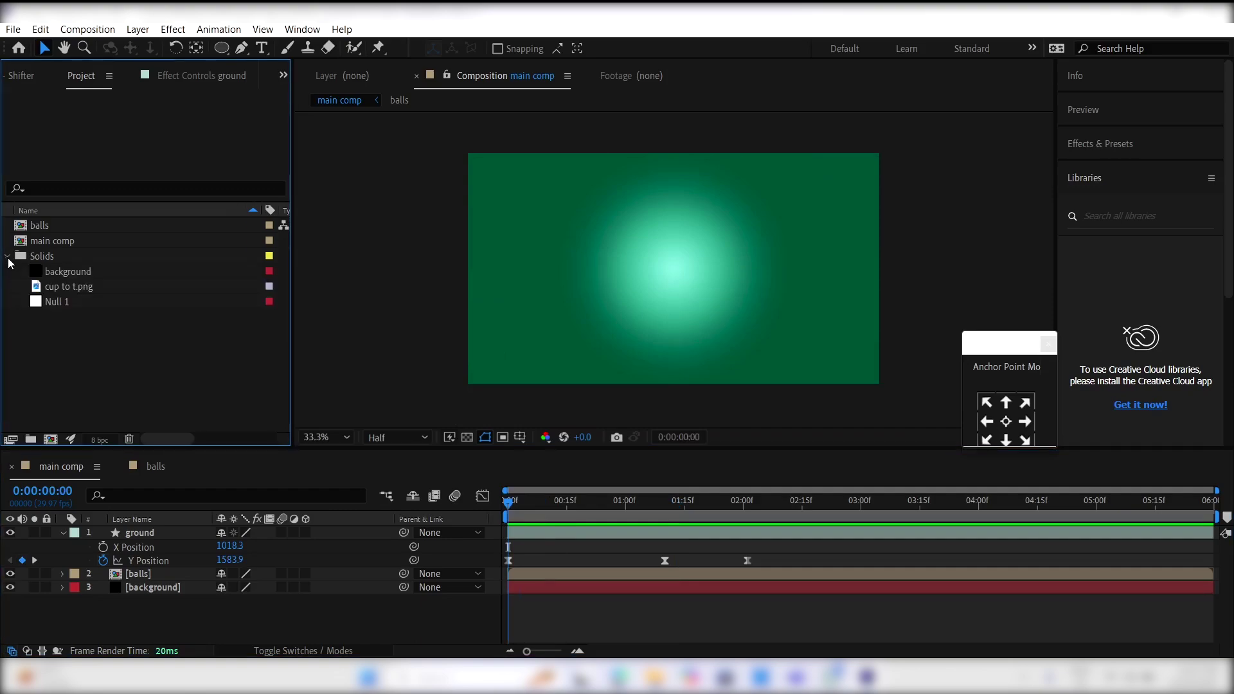
pyautogui.moveTo(75, 287); pyautogui.dragTo(245, 531)
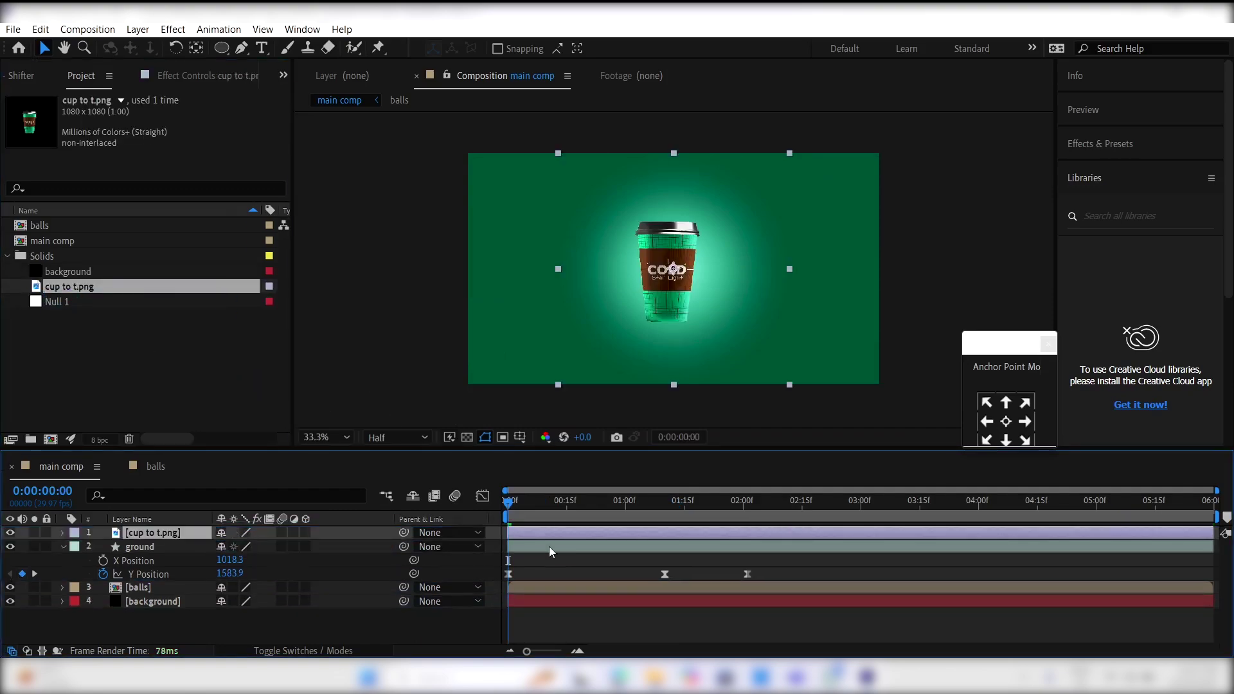
pyautogui.press('space')
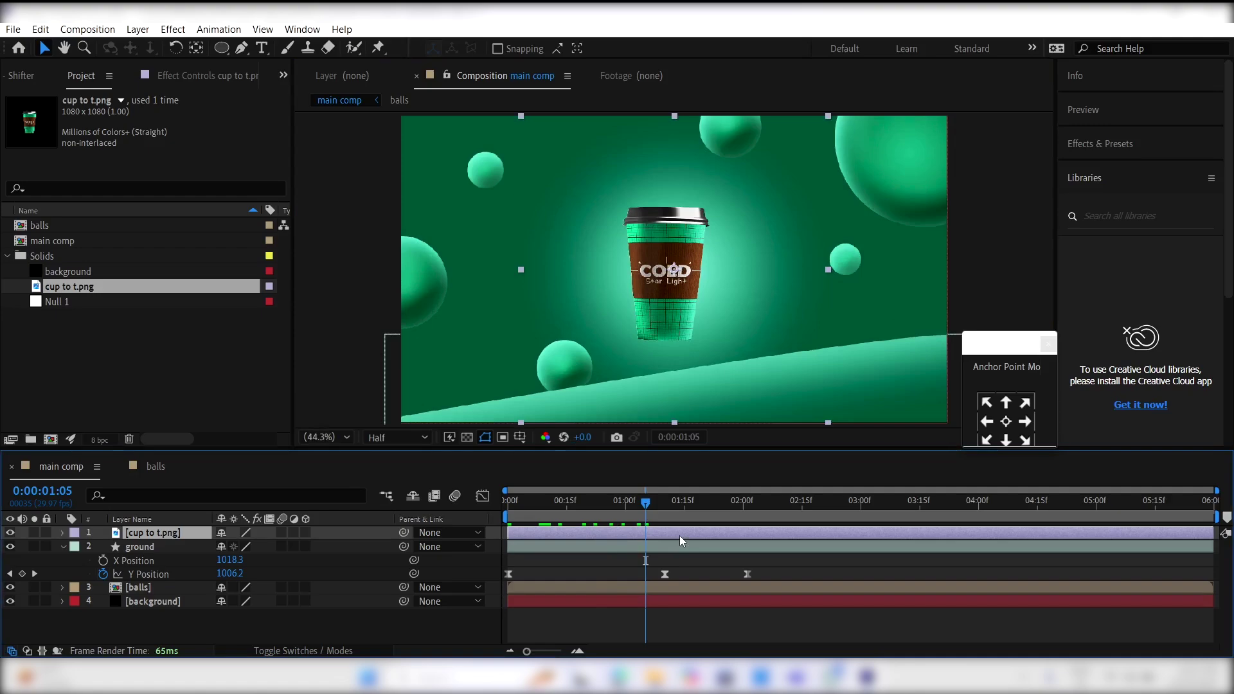
# Step: Tilt the cup to 24° and scale it to 106%
pyautogui.press('r')
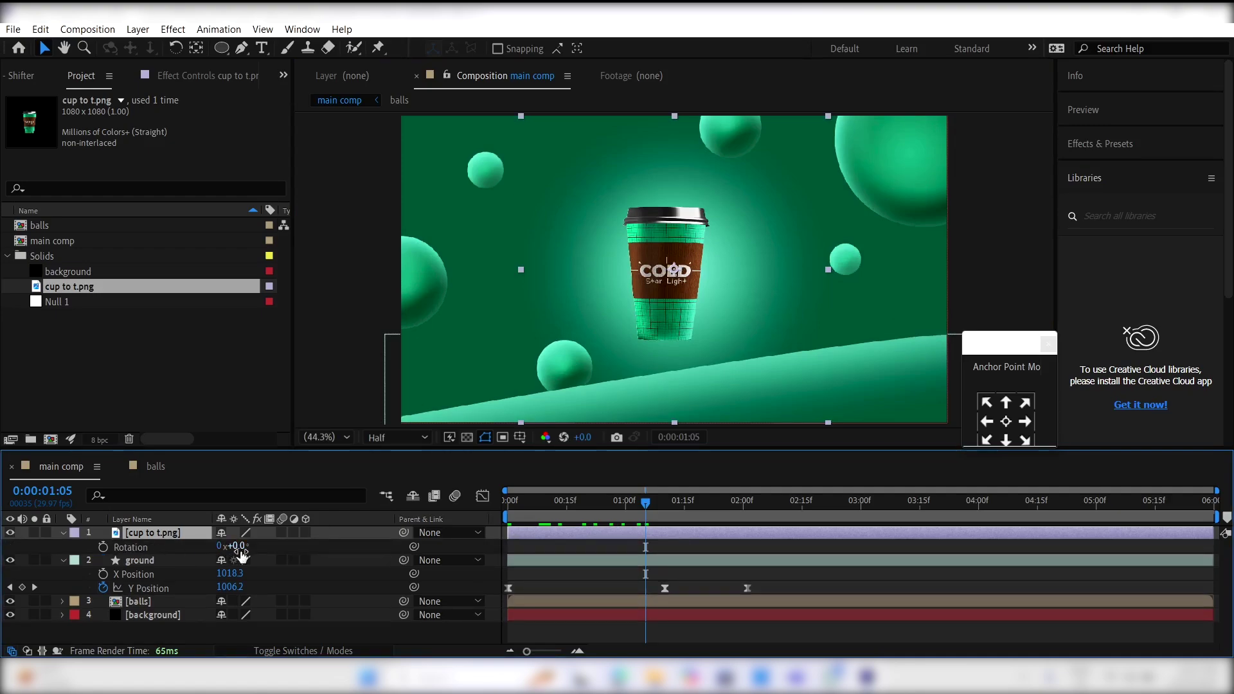
pyautogui.moveTo(233, 546); pyautogui.dragTo(268, 546)
pyautogui.press('s')
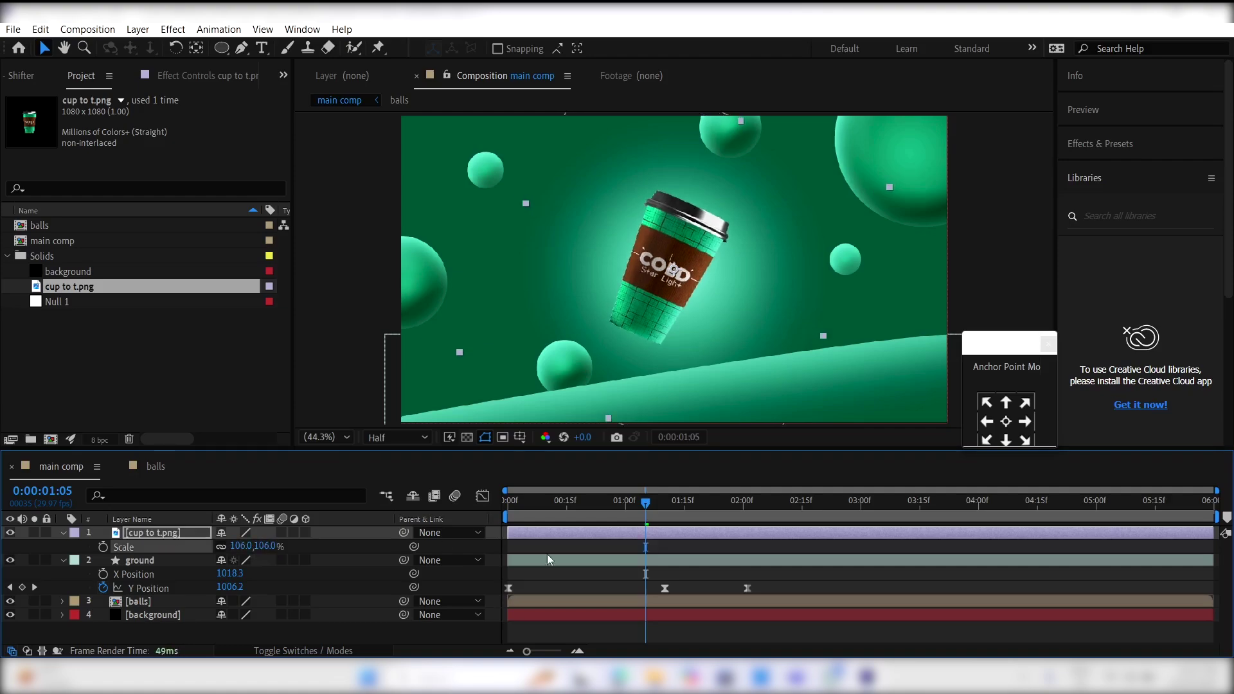
pyautogui.click(580, 534)
pyautogui.press('p')
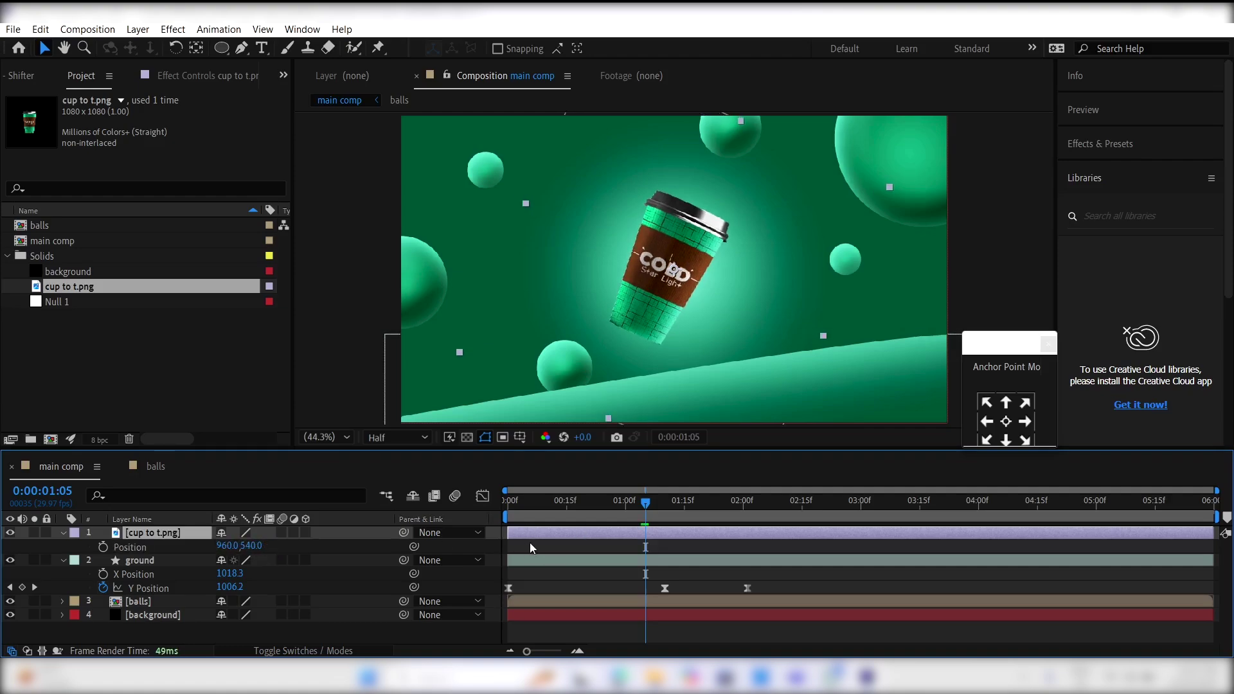
pyautogui.hotkey('shift', 'r')
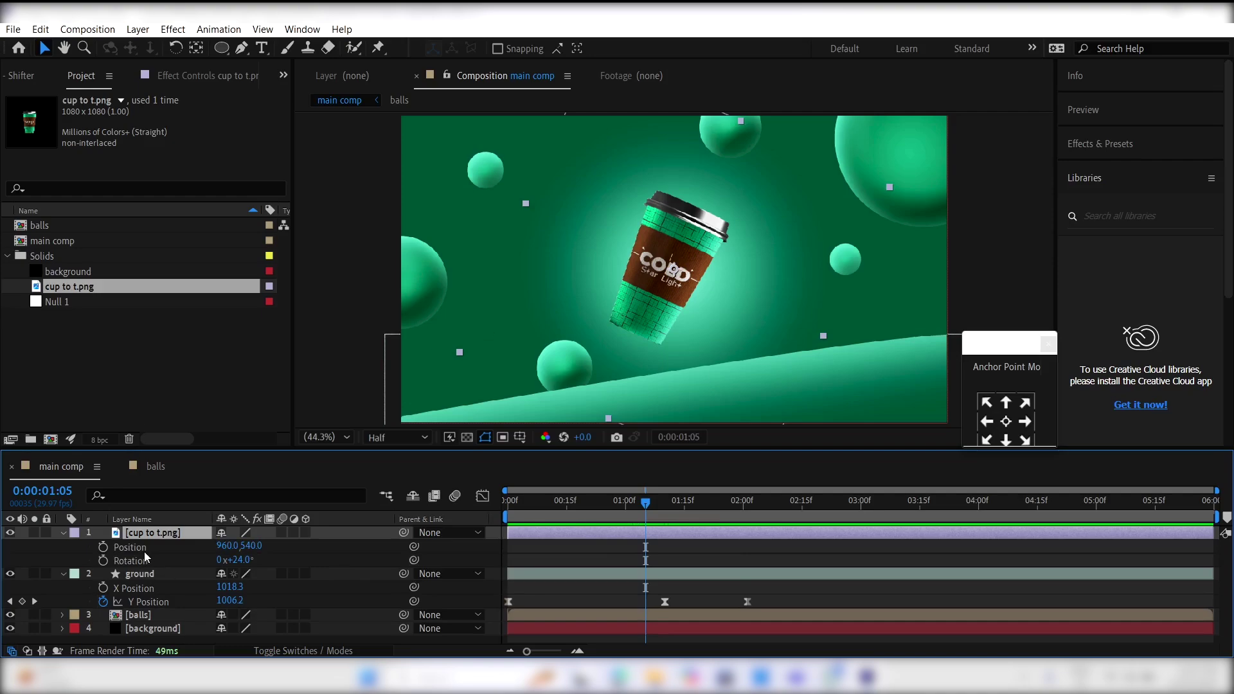
# Step: Separate the cup's Position dimensions and set Y Position and Rotation keyframes at 1:14
pyautogui.rightClick(144, 552)
pyautogui.click(212, 360)
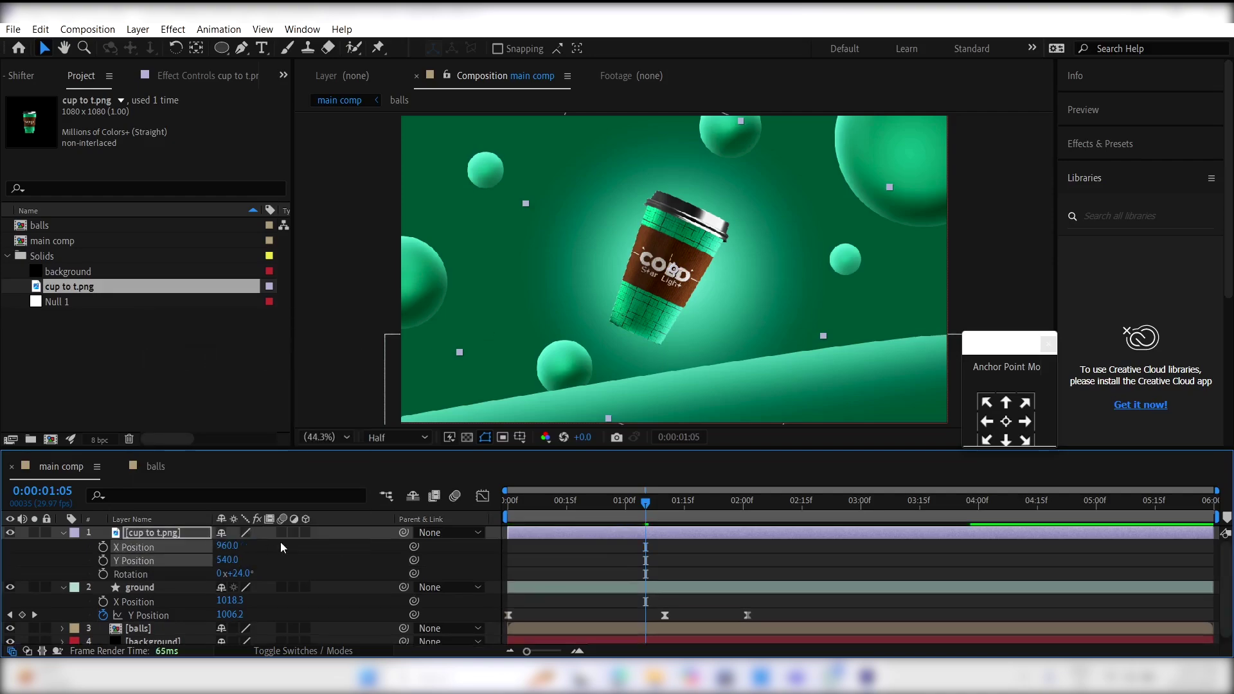
pyautogui.click(314, 546)
pyautogui.moveTo(672, 509); pyautogui.dragTo(682, 512)
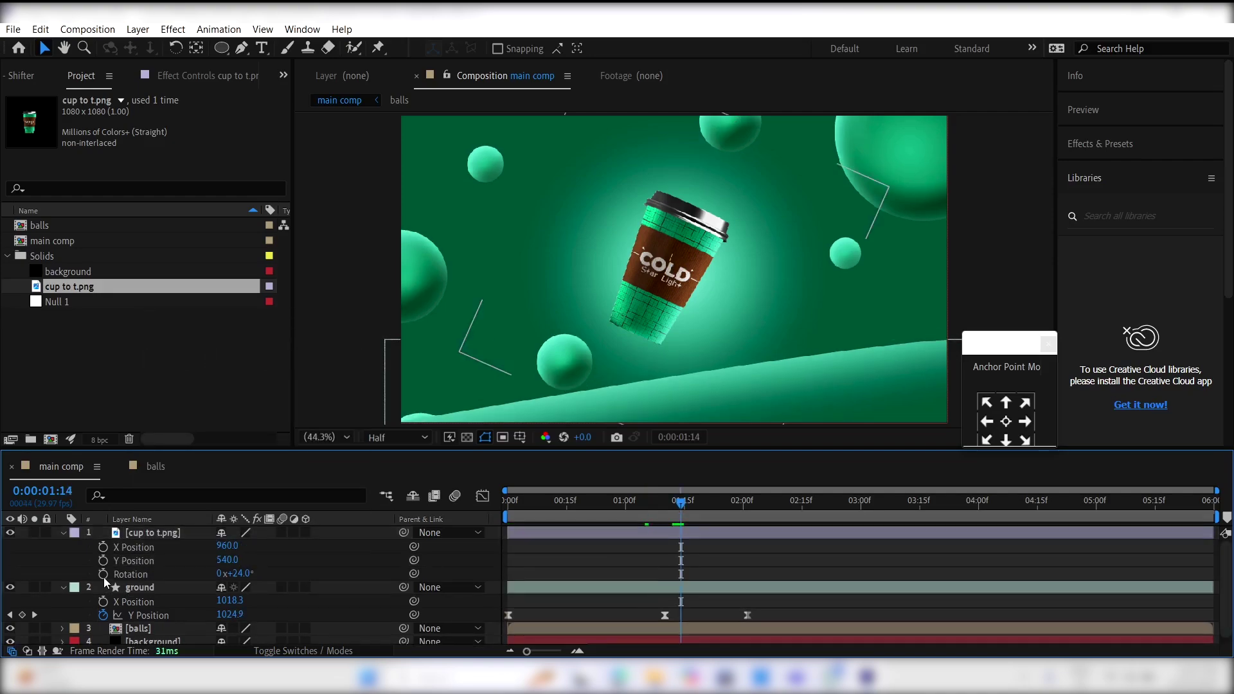
pyautogui.click(103, 574)
pyautogui.click(103, 561)
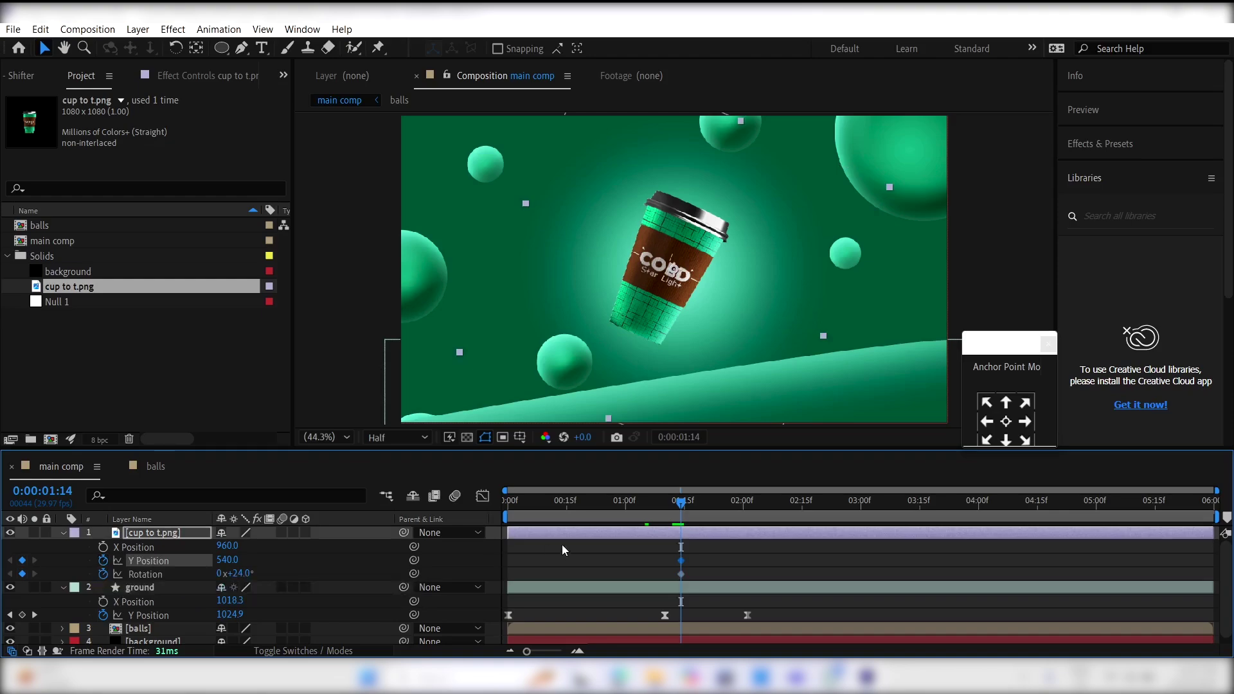
# Step: At 0:00 set the cup's Y Position to 1800 and its Rotation to -24°
pyautogui.click(526, 508)
pyautogui.click(502, 522)
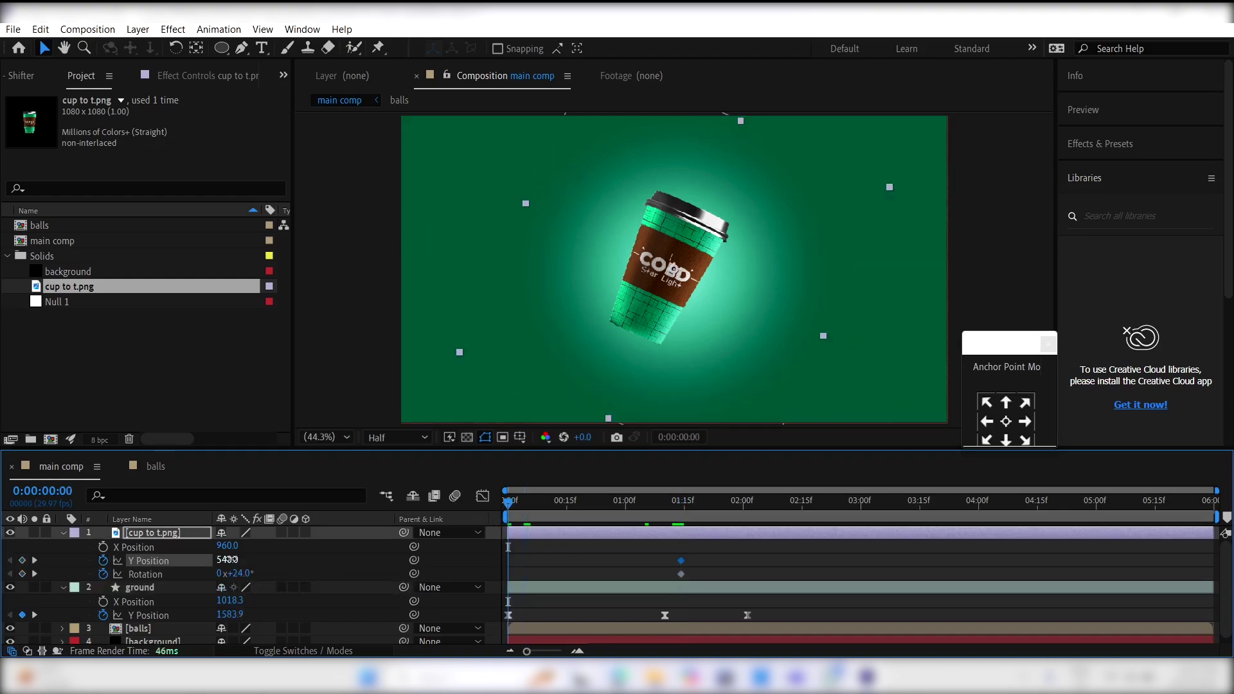
pyautogui.moveTo(227, 560); pyautogui.dragTo(360, 560)
pyautogui.click(240, 574)
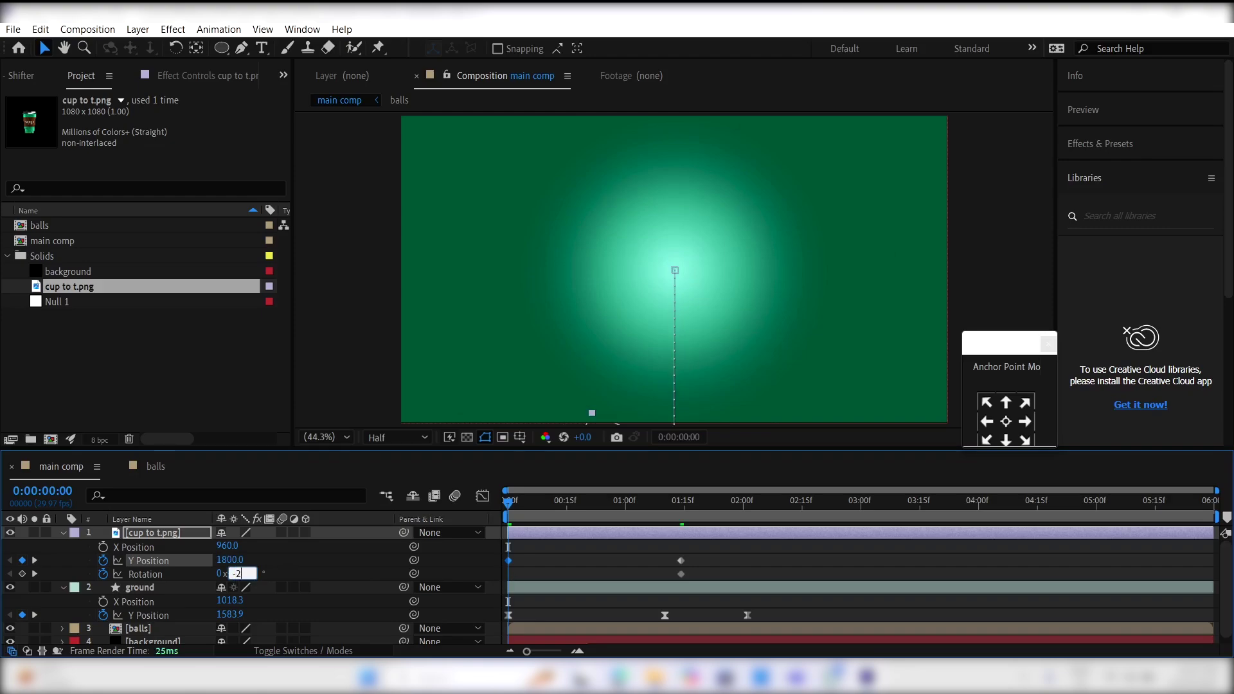
pyautogui.write('-24')
pyautogui.press('Return')
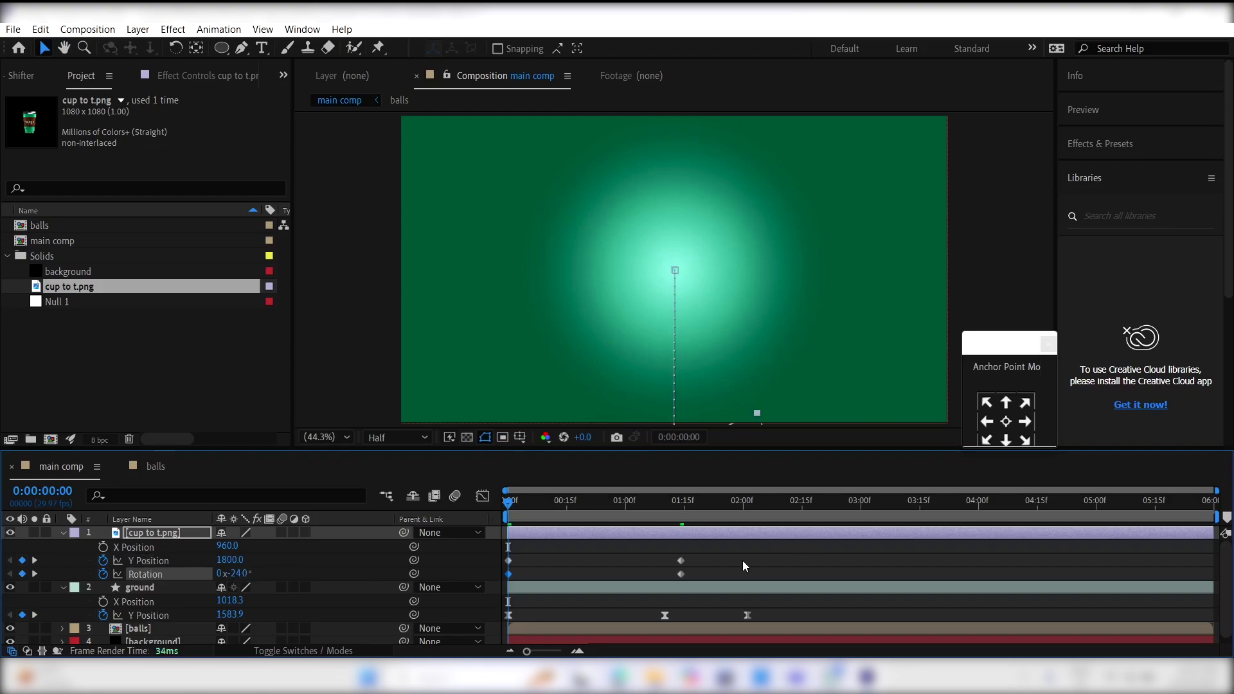
pyautogui.moveTo(740, 552); pyautogui.dragTo(488, 577)
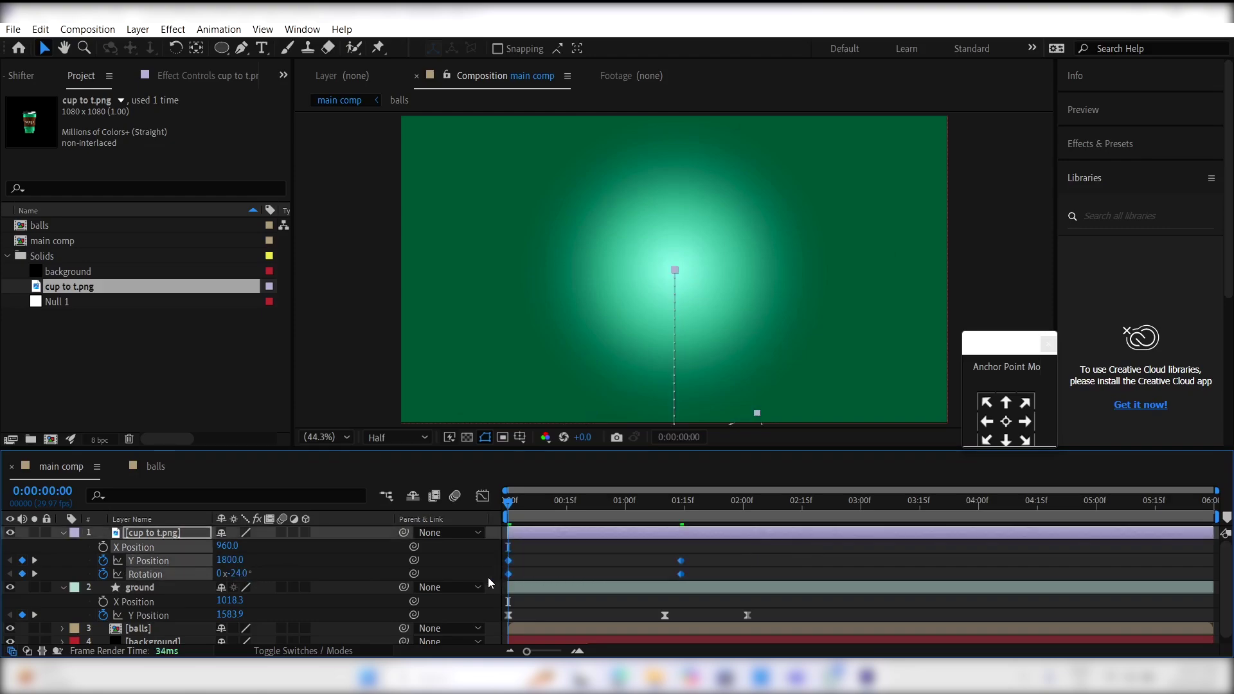
pyautogui.click(596, 570)
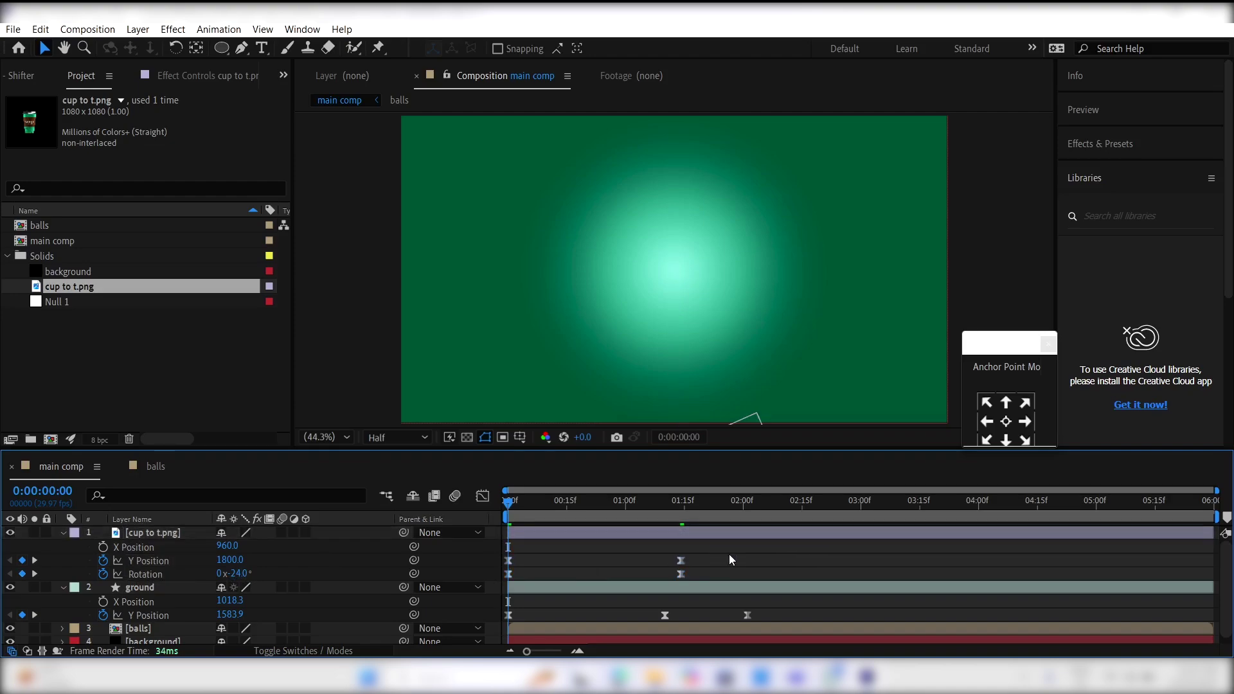
# Step: In the Graph Editor, give the cup's Y Position a fast start easing into its 1:15 keyframe
pyautogui.moveTo(729, 555); pyautogui.dragTo(640, 558)
pyautogui.click(483, 497)
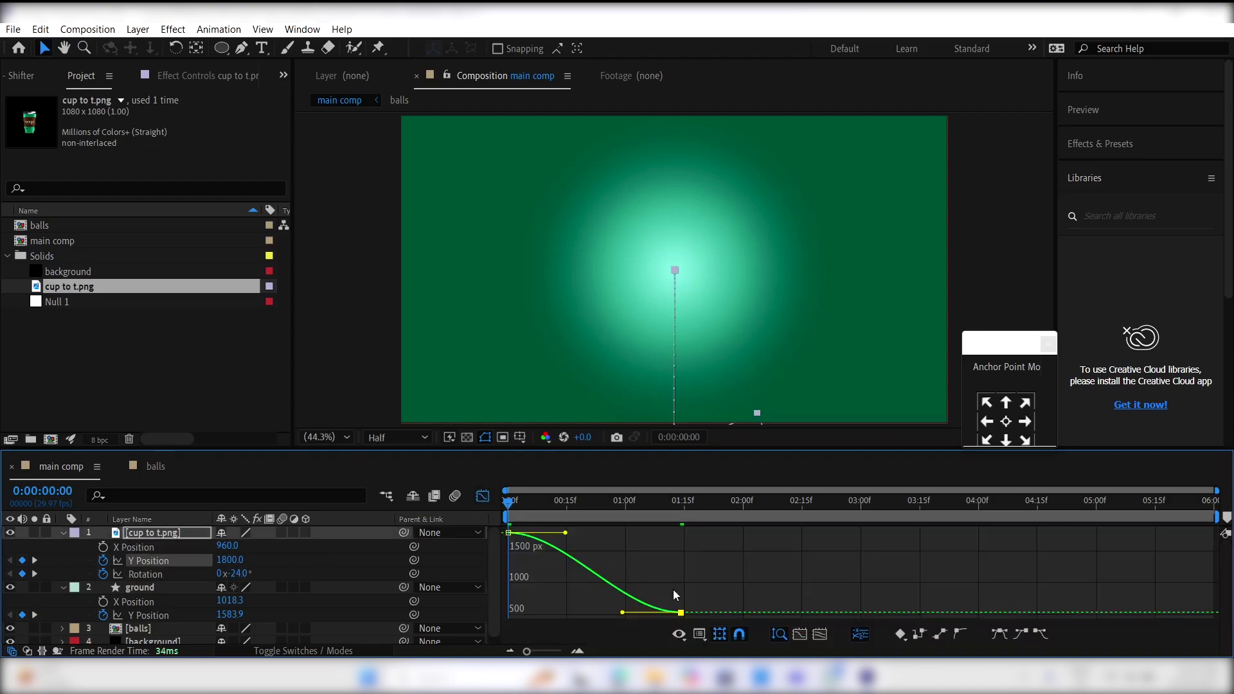
pyautogui.moveTo(622, 613); pyautogui.dragTo(631, 624)
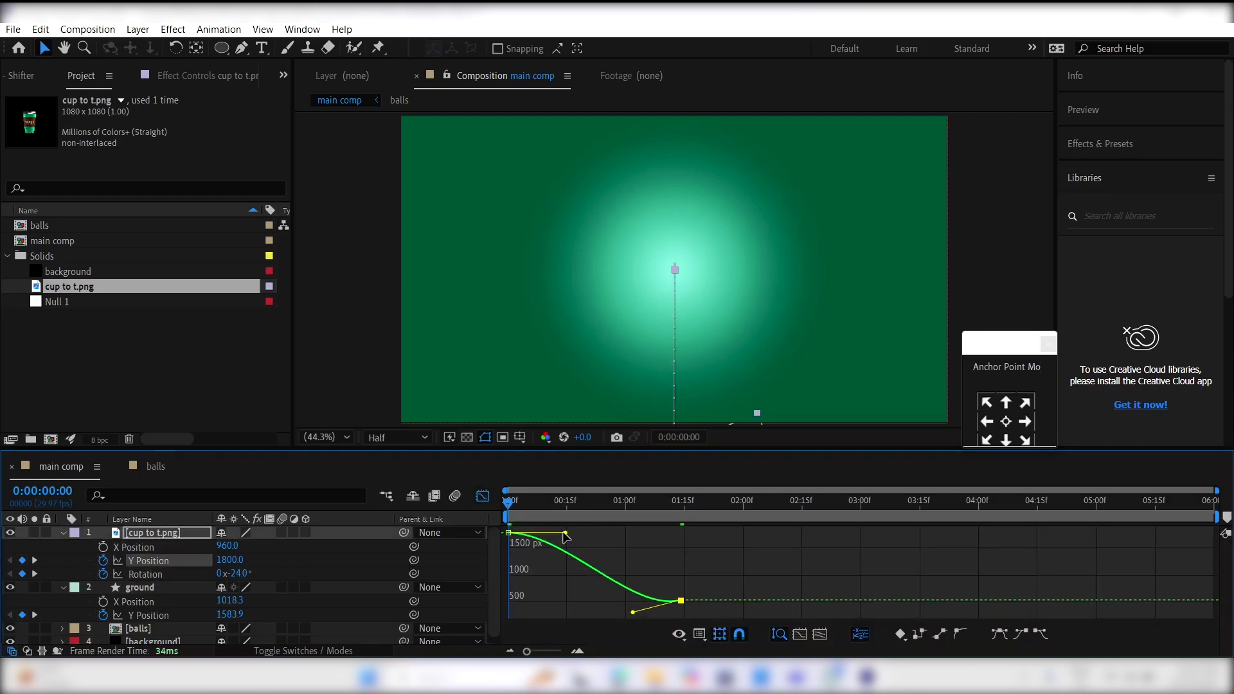
pyautogui.moveTo(565, 533); pyautogui.dragTo(508, 602)
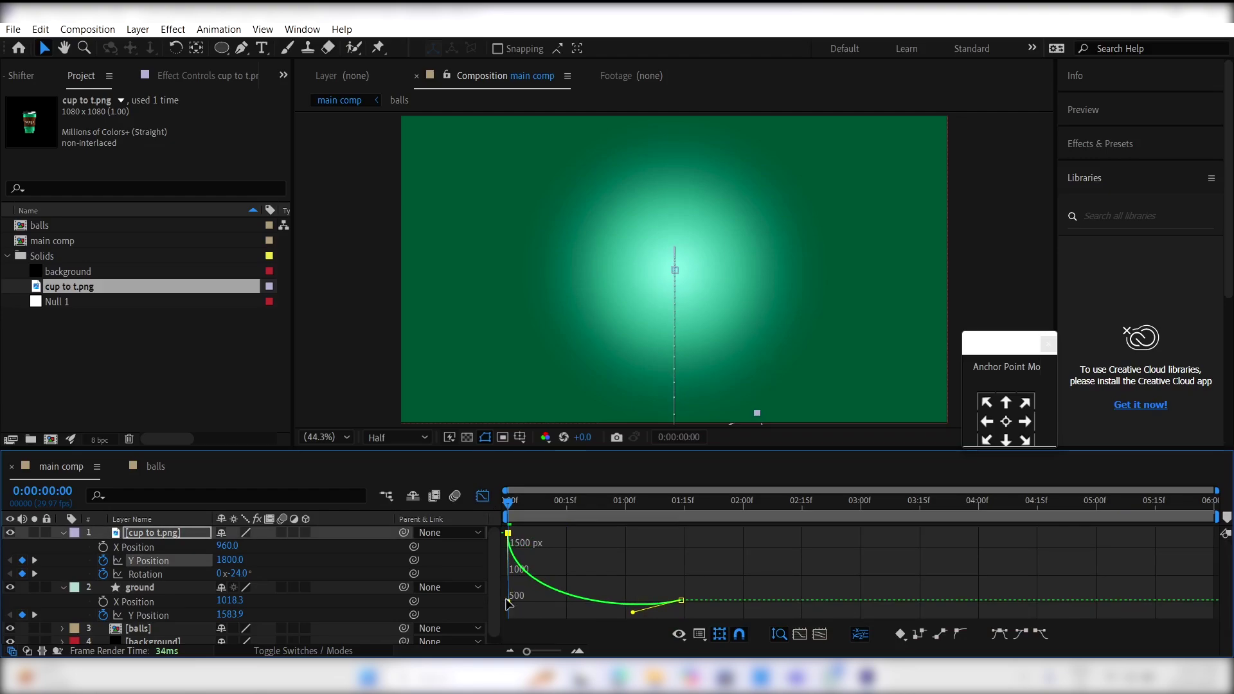
# Step: Give the cup's Rotation the same fast-start, eased finish, then leave the Graph Editor
pyautogui.click(145, 574)
pyautogui.moveTo(662, 528); pyautogui.dragTo(746, 586)
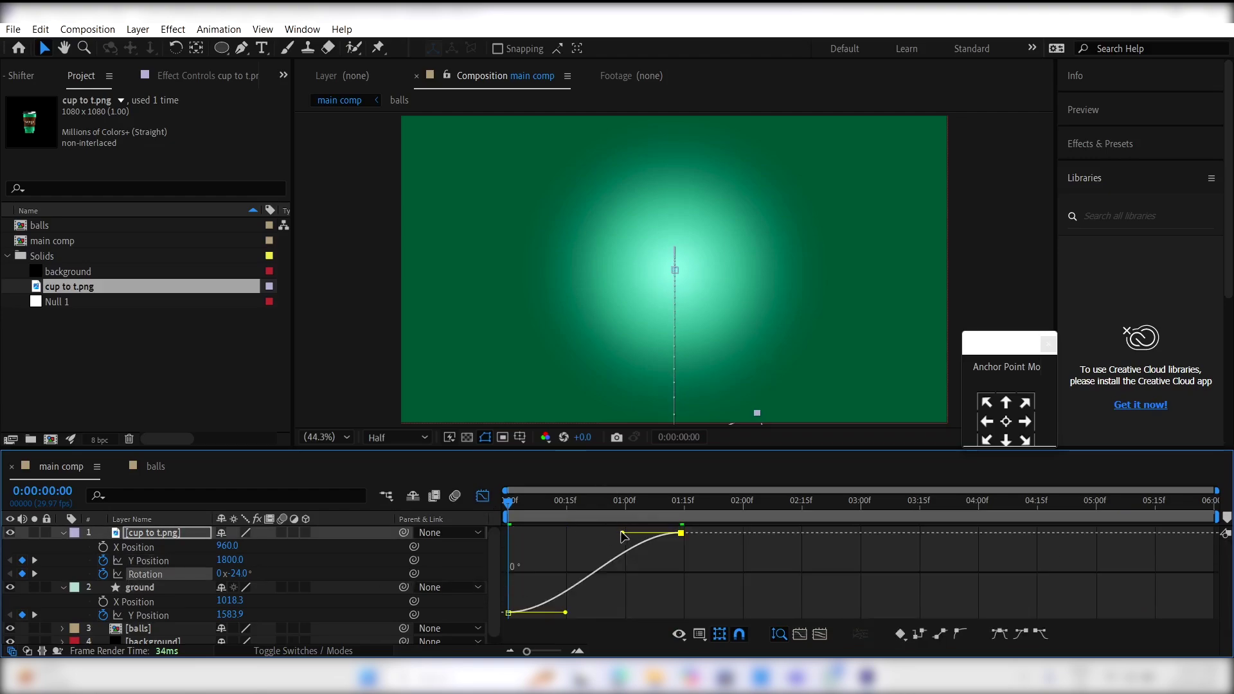
pyautogui.moveTo(622, 533); pyautogui.dragTo(525, 533)
pyautogui.moveTo(566, 619); pyautogui.dragTo(510, 563)
pyautogui.click(482, 496)
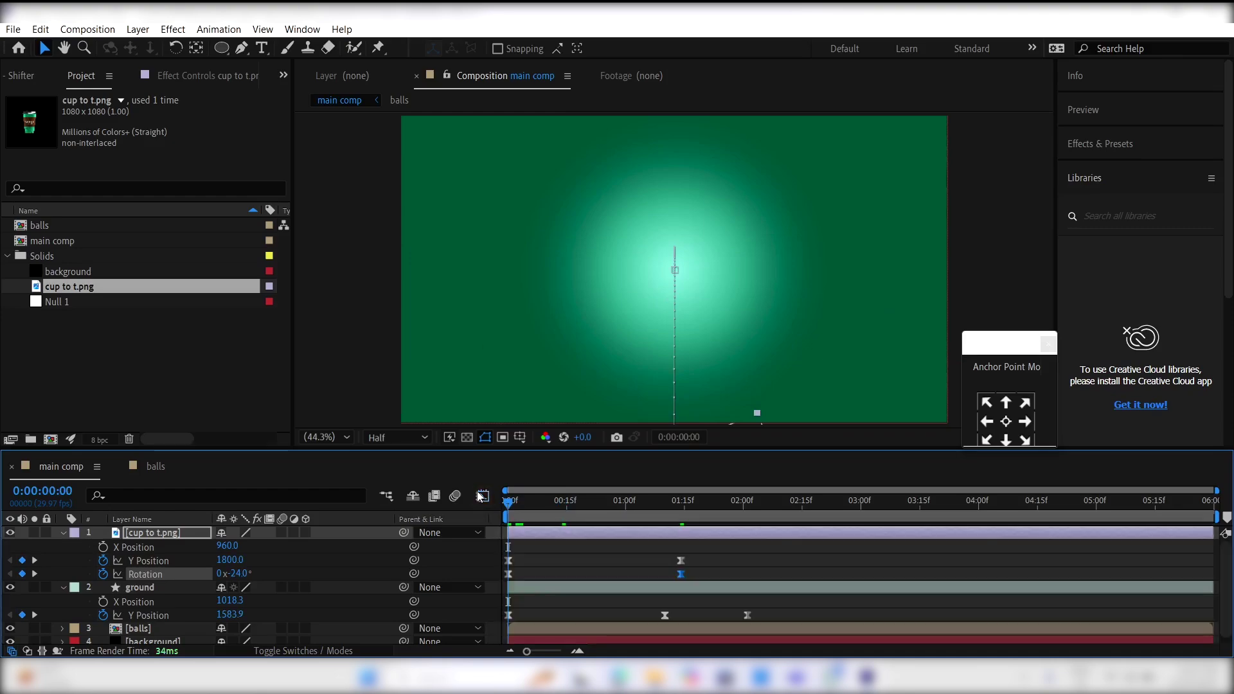
# Step: Add a cup Y Position keyframe at 1:11 and move the last one to 2:00 for an overshoot
pyautogui.click(592, 566)
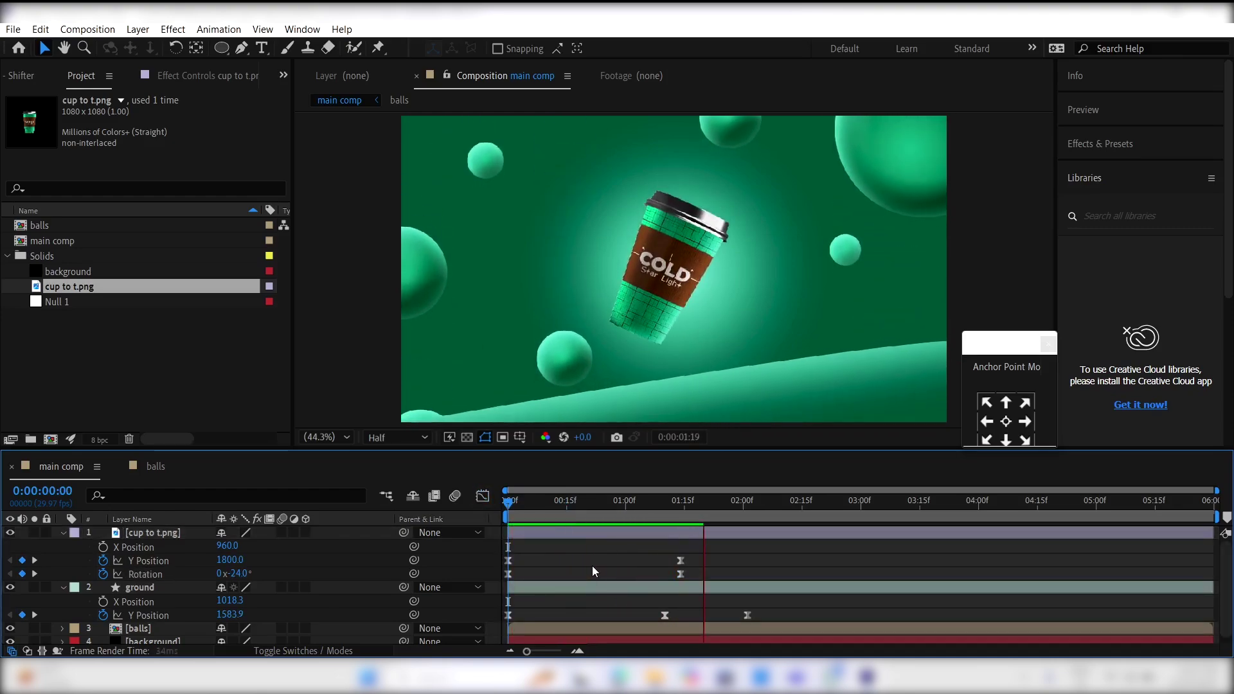
pyautogui.click(672, 515)
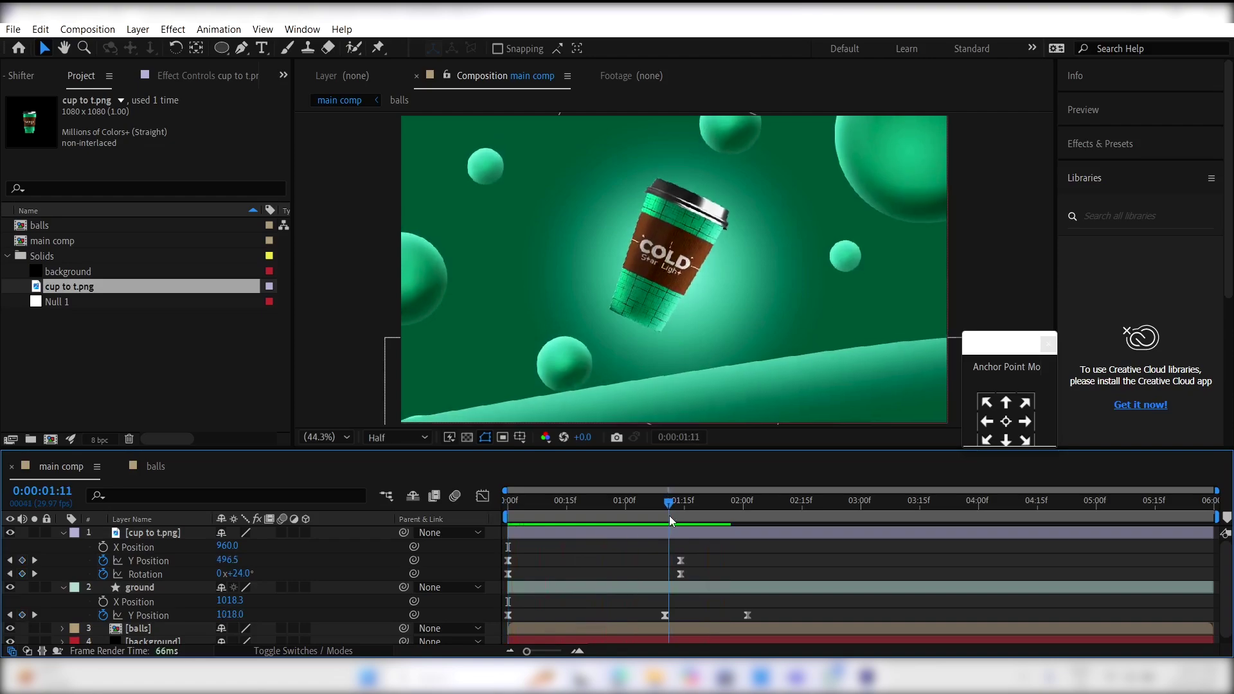
pyautogui.click(22, 561)
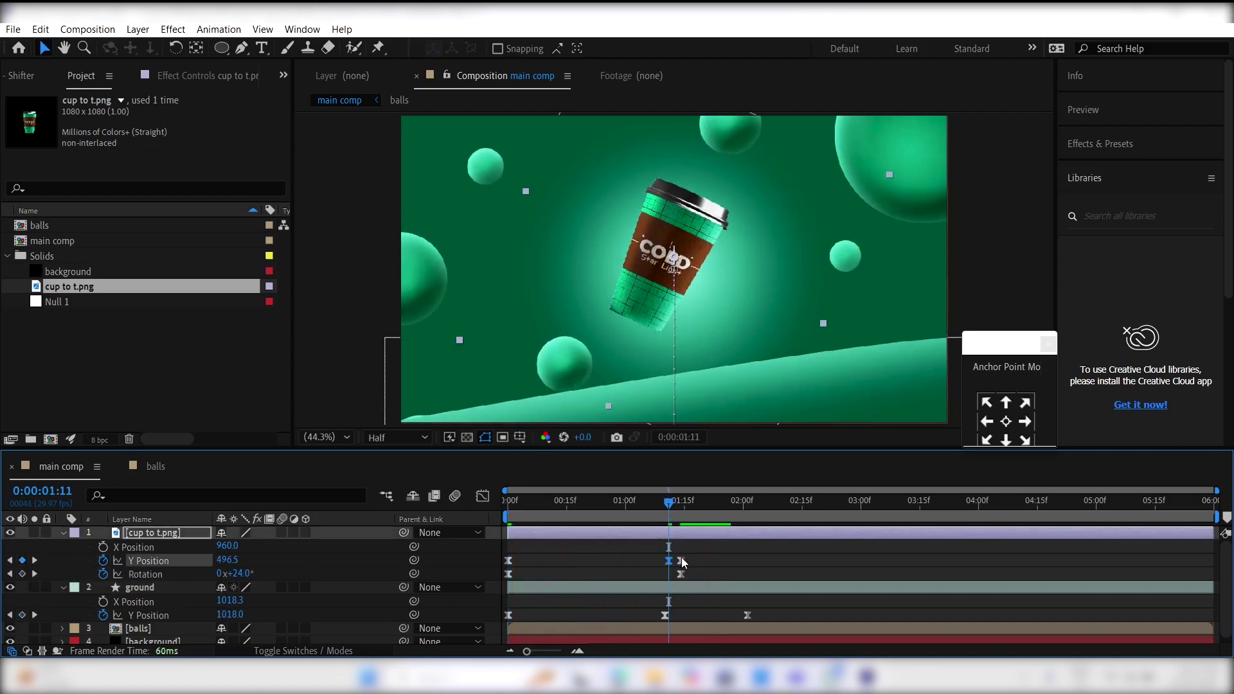
pyautogui.moveTo(716, 561); pyautogui.dragTo(746, 566)
pyautogui.press('k')
pyautogui.click(561, 596)
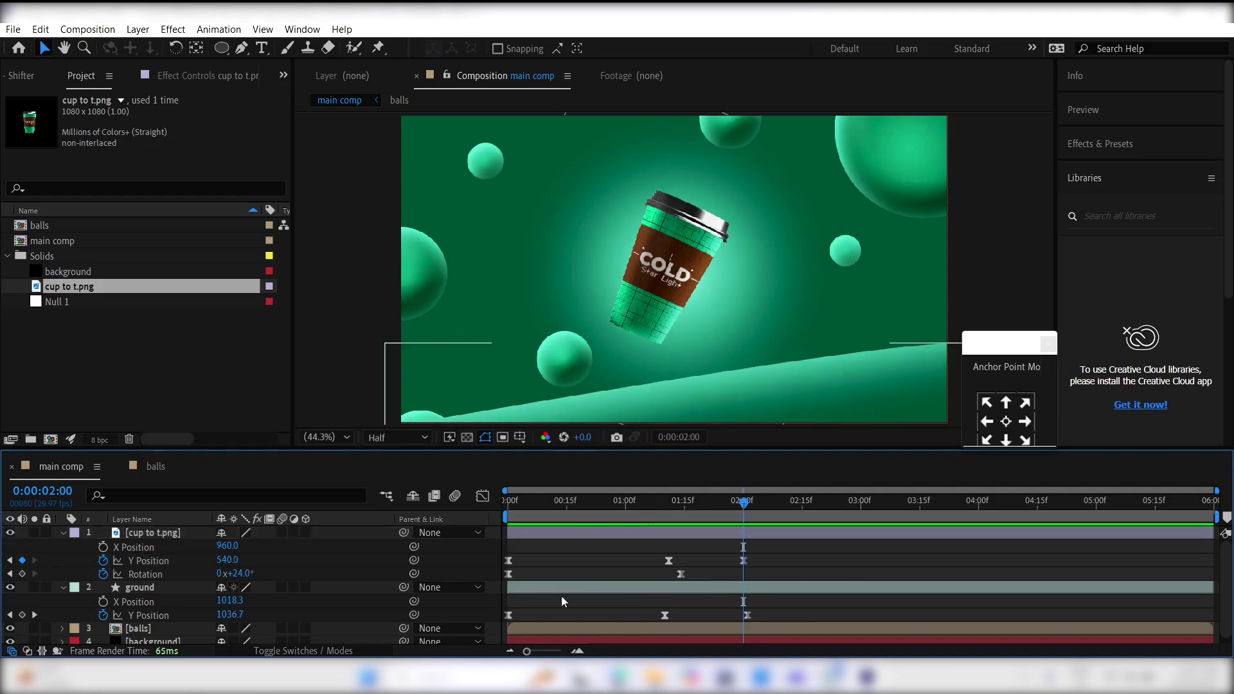
# Step: Collapse all layers, delay the ground layer by about 9 frames, and preview from the start
pyautogui.hotkey('ctrl', 'a')
pyautogui.press('u')
pyautogui.click(596, 592)
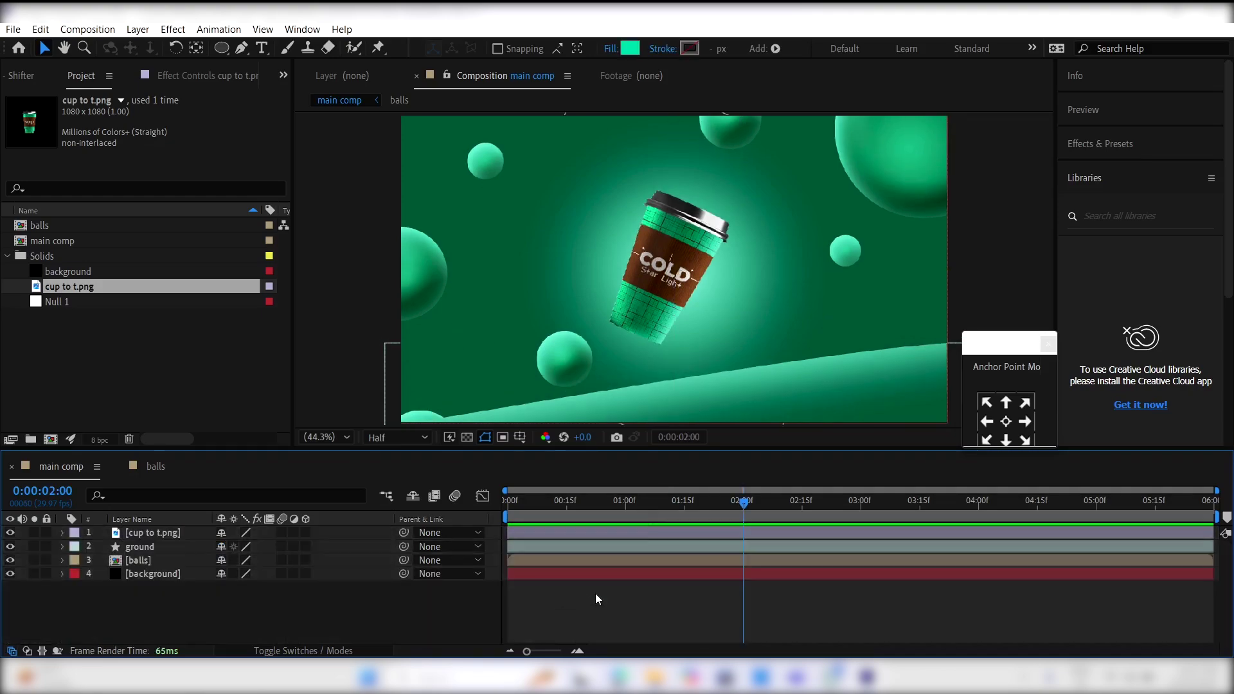
pyautogui.click(173, 546)
pyautogui.moveTo(534, 553); pyautogui.dragTo(592, 550)
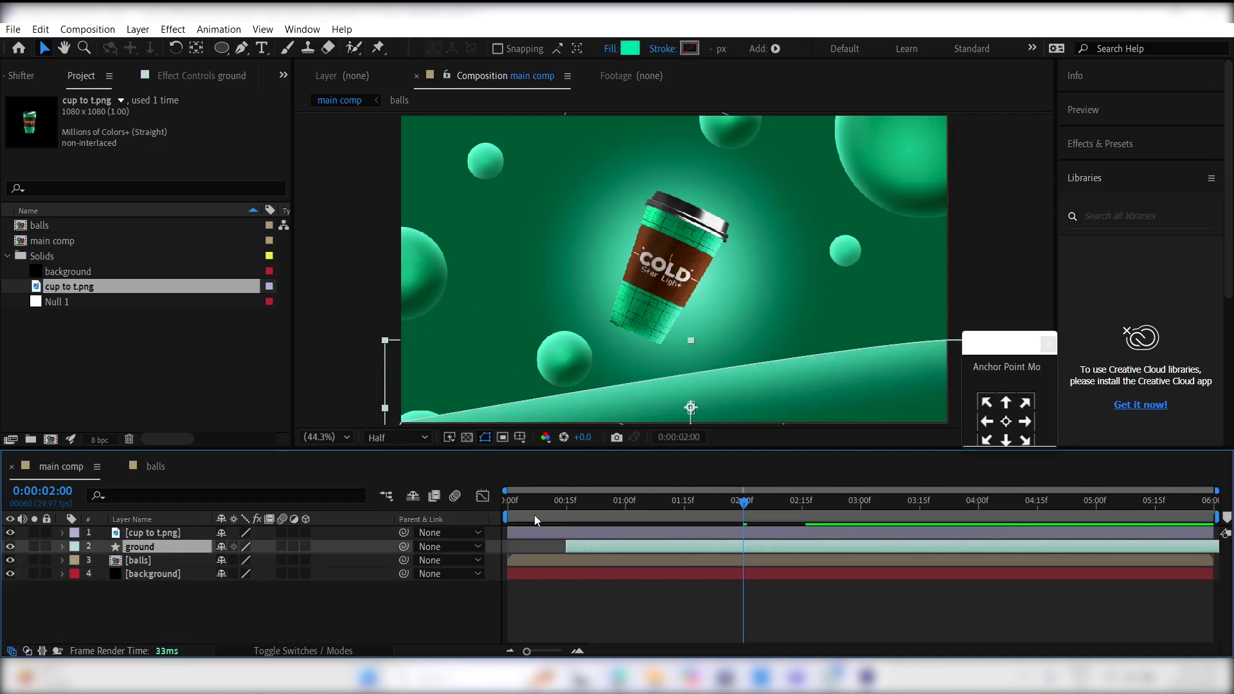
pyautogui.moveTo(528, 507); pyautogui.dragTo(470, 507)
pyautogui.press('space')
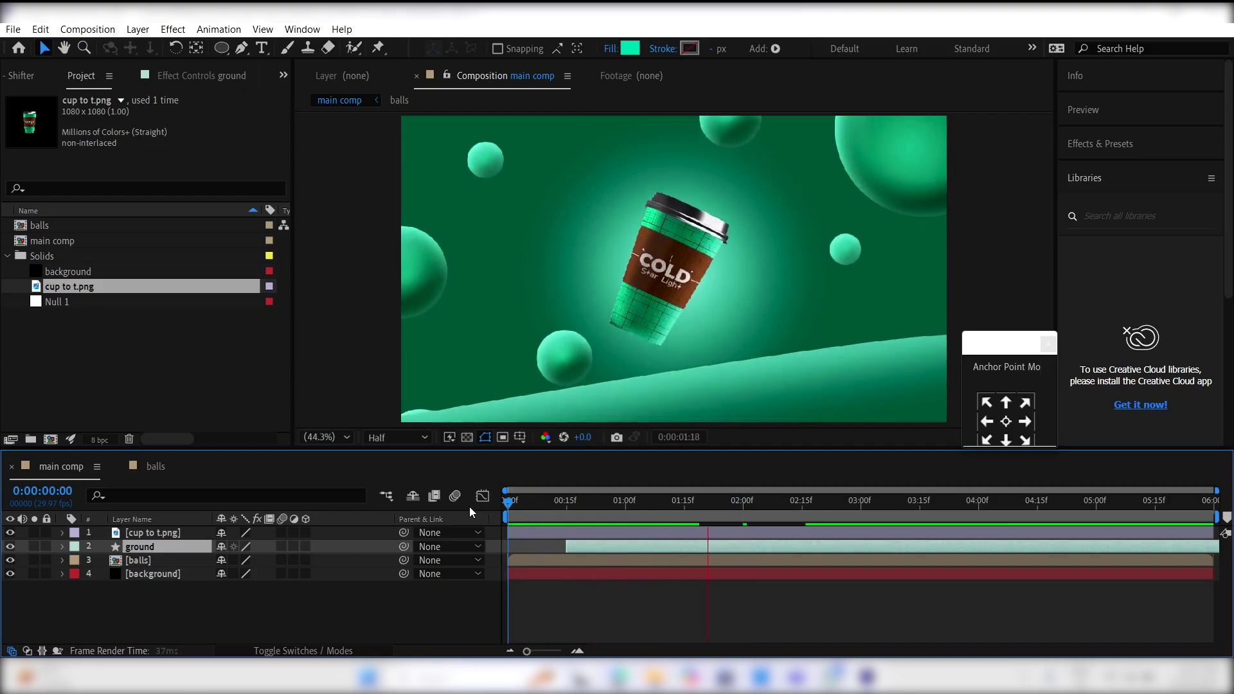
pyautogui.press('space')
# Step: Apply Gaussian Blur with Blurriness 30 to the balls layer
pyautogui.click(584, 603)
pyautogui.click(542, 561)
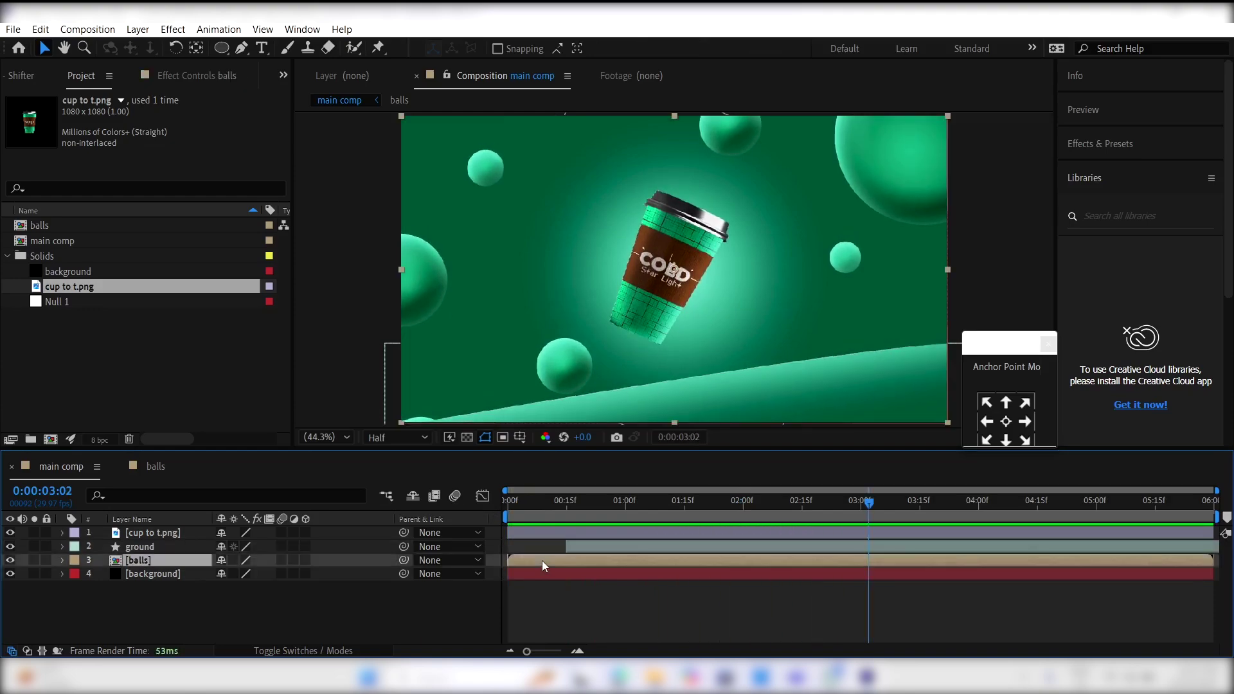
pyautogui.click(1121, 140)
pyautogui.click(1101, 168)
pyautogui.write('gau')
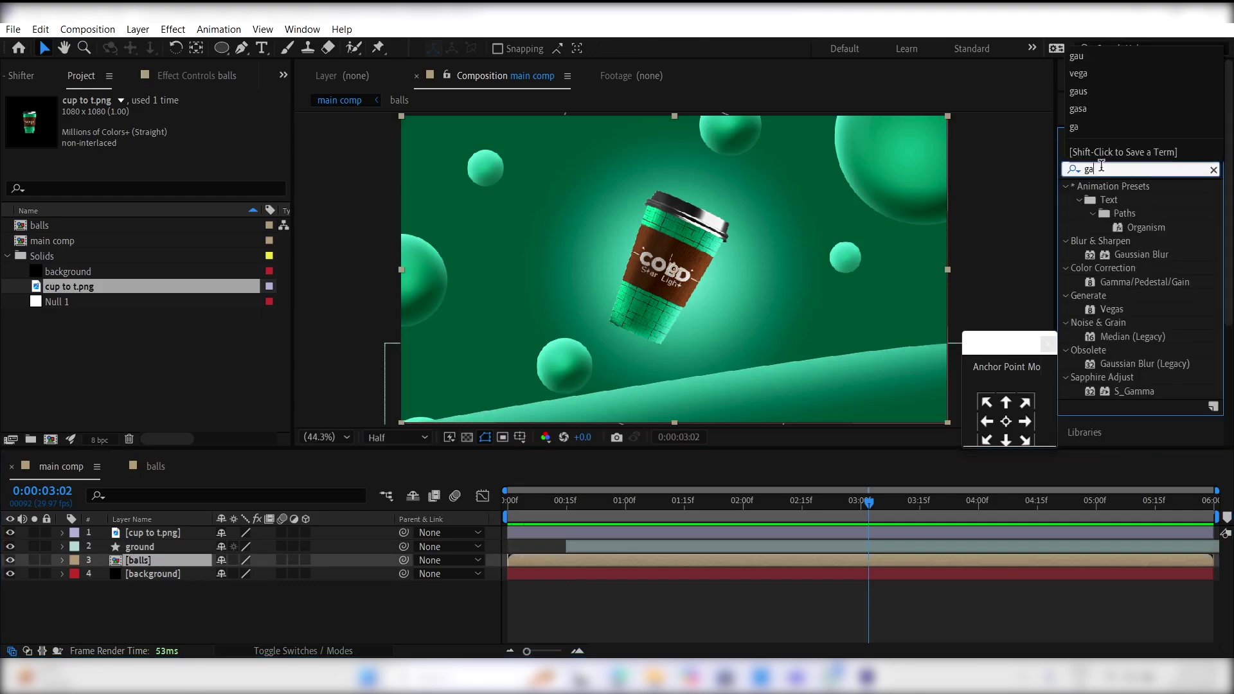
pyautogui.doubleClick(1132, 199)
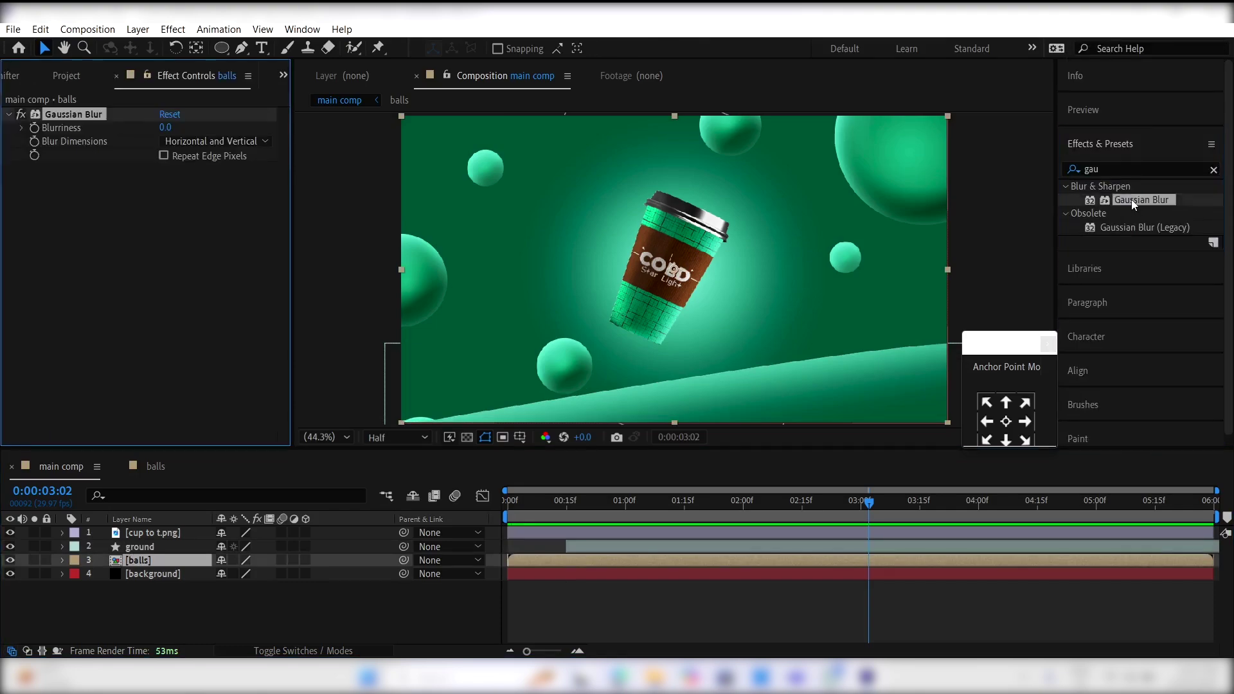
pyautogui.click(165, 128)
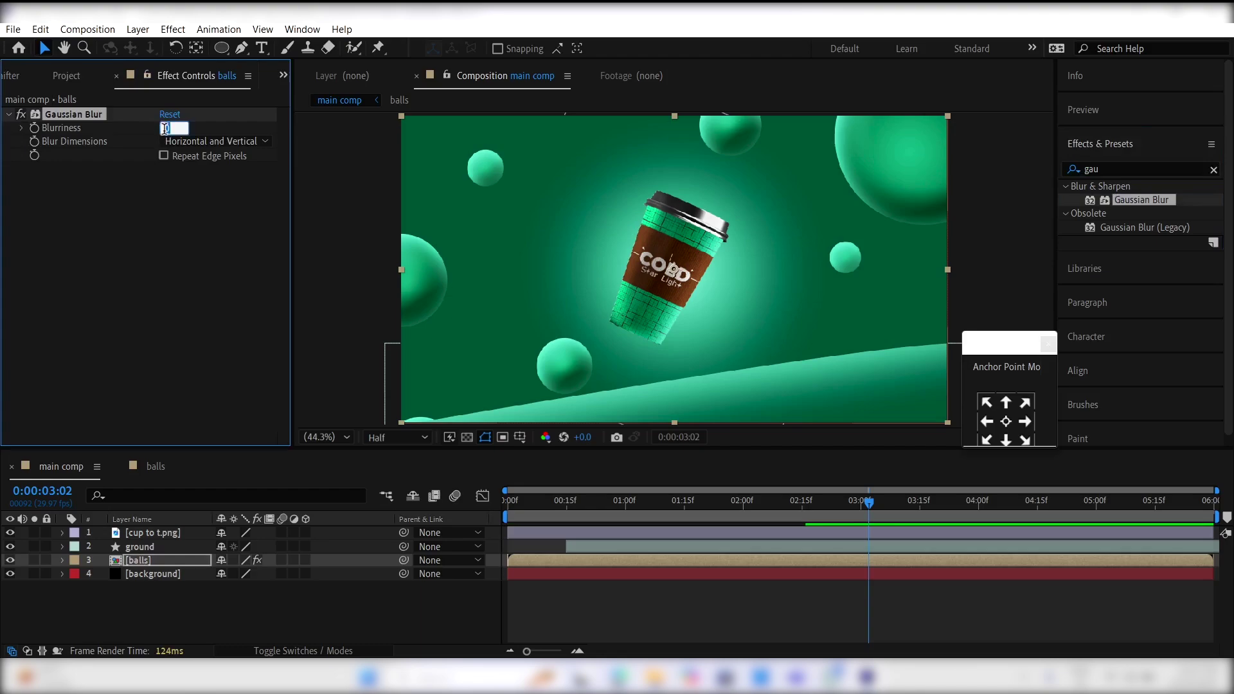
pyautogui.press('Return')
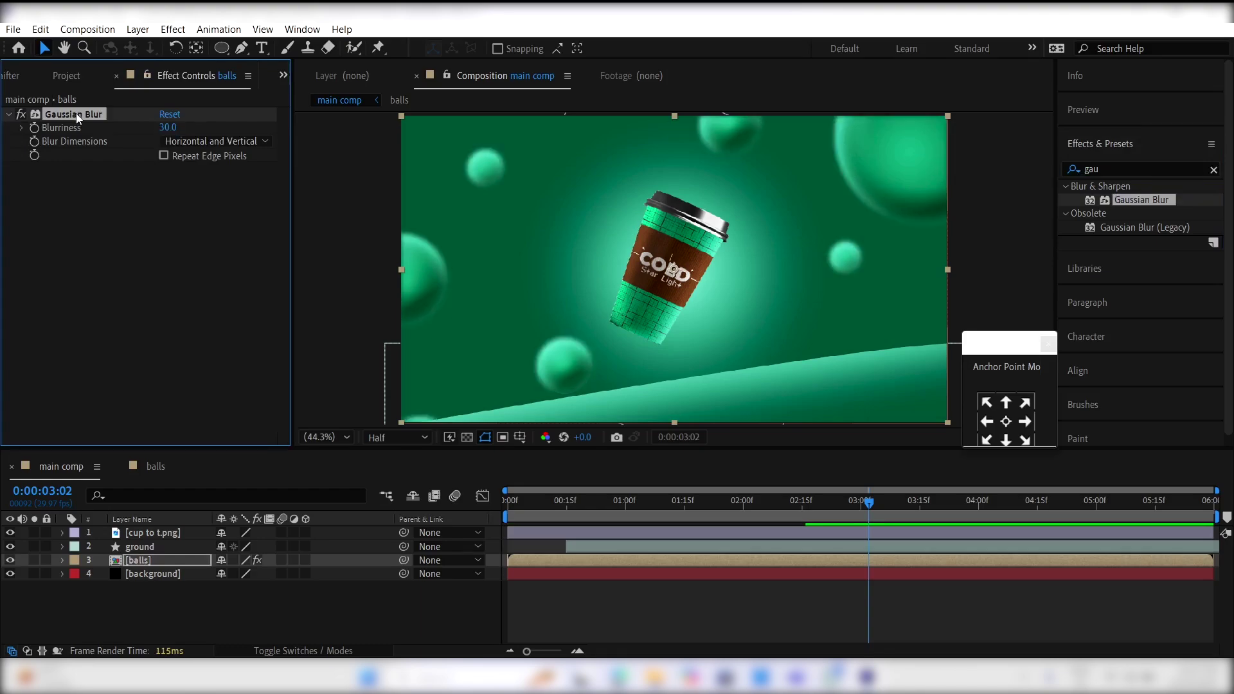
# Step: Paste the Gaussian Blur onto the ground layer with Blurriness 15 and preview
pyautogui.click(148, 548)
pyautogui.hotkey('ctrl', 'v')
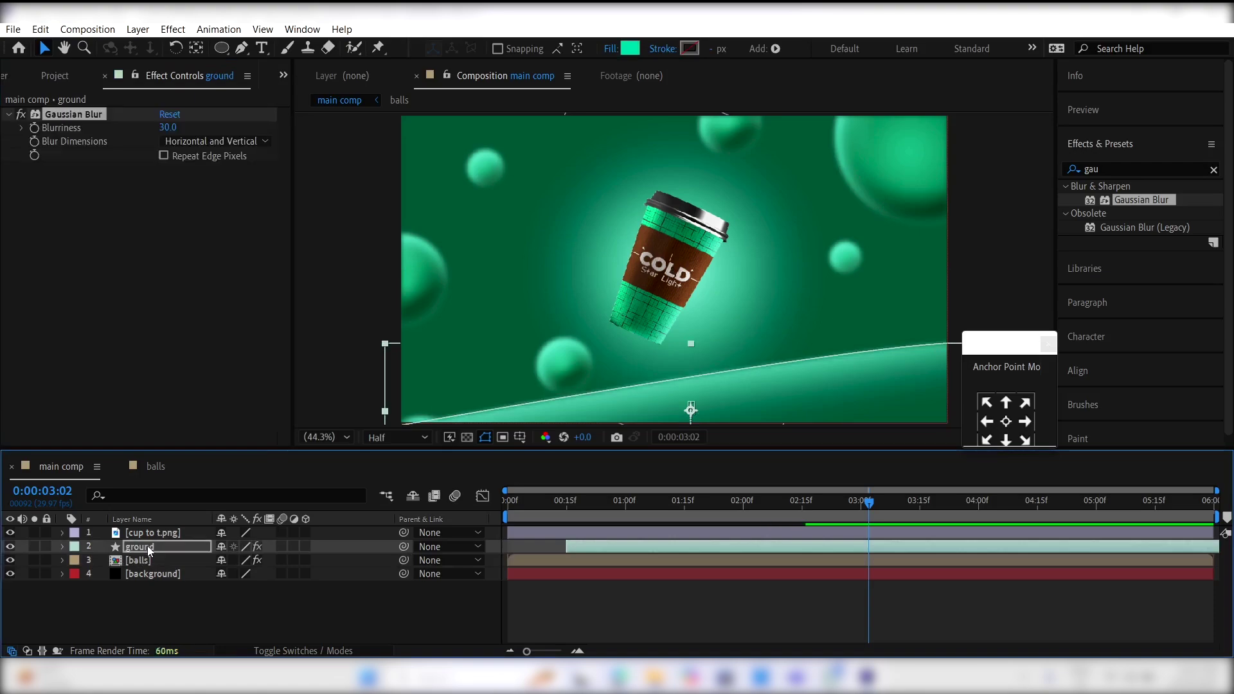
pyautogui.click(167, 127)
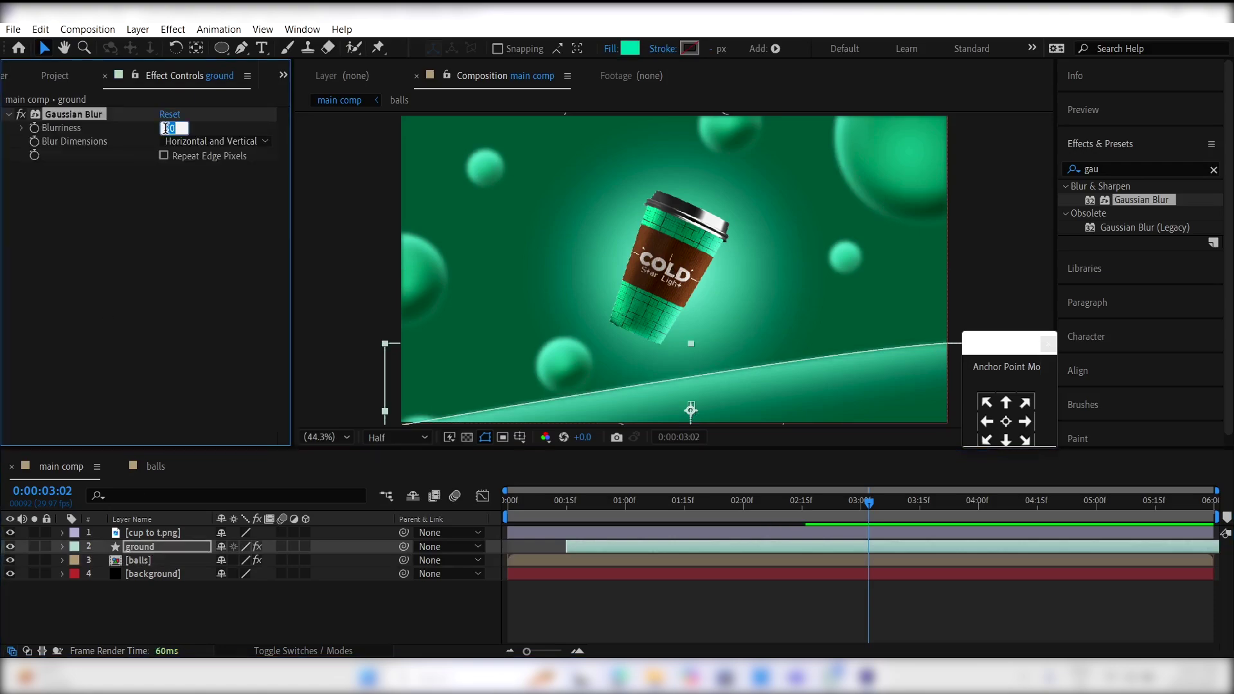
pyautogui.press('Return')
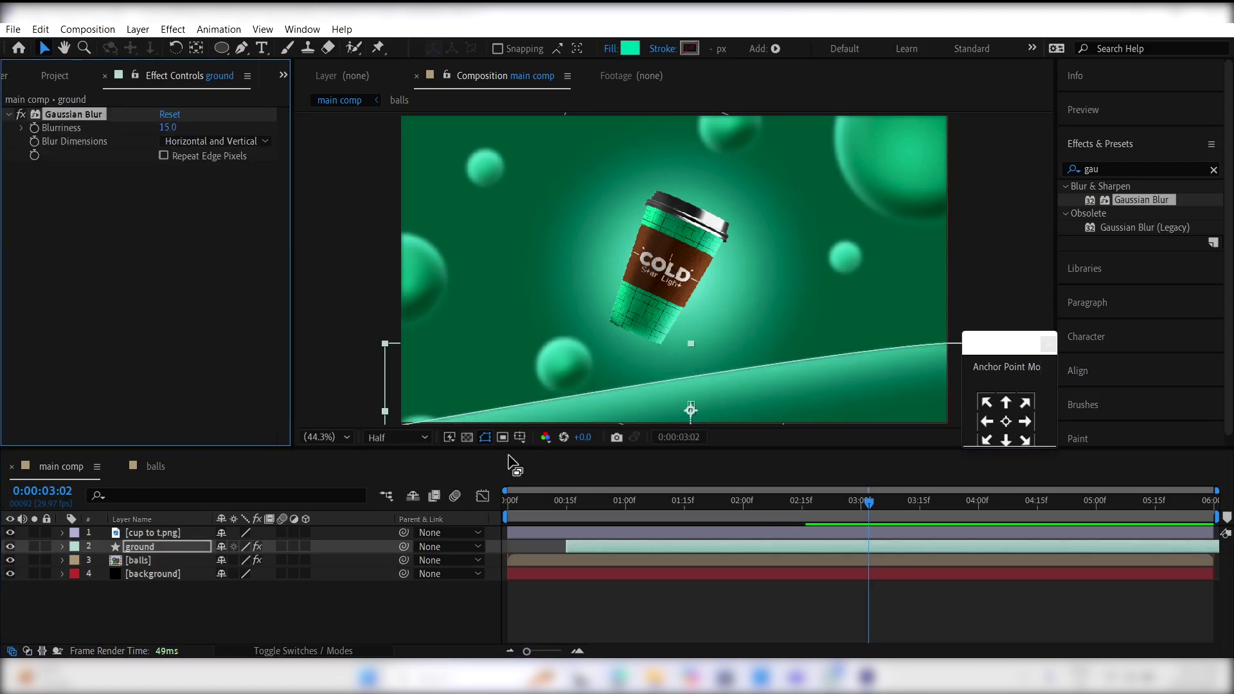
pyautogui.click(557, 608)
pyautogui.press('space')
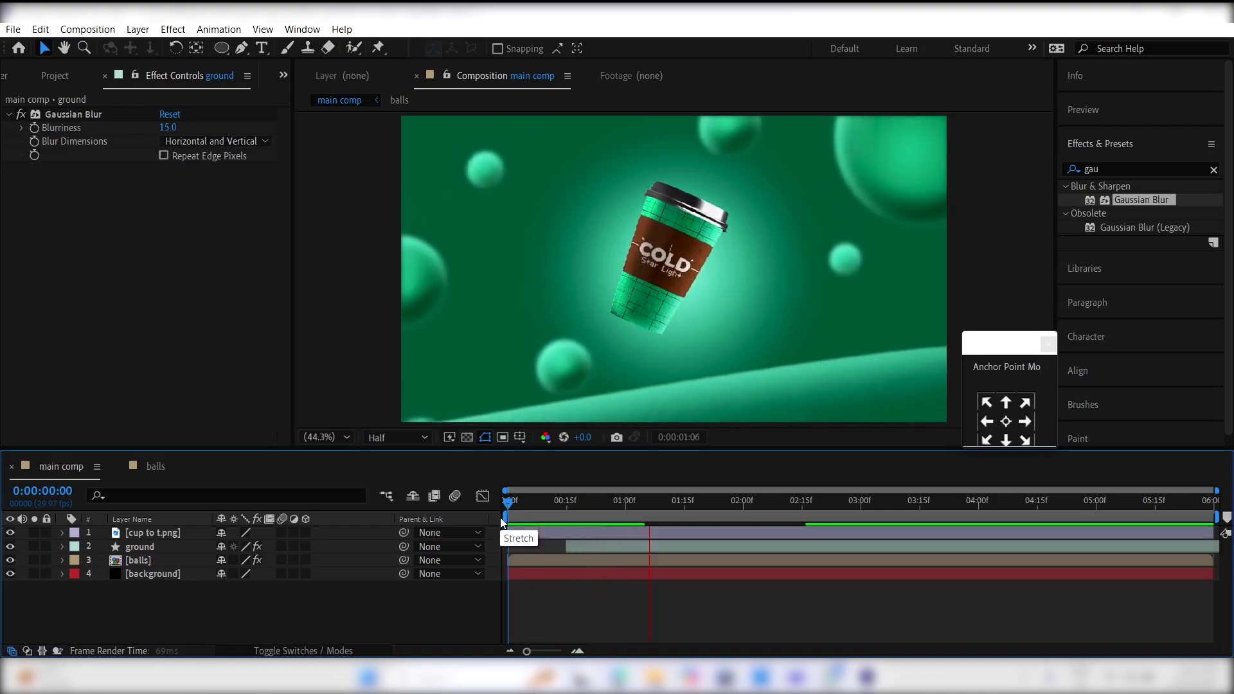
# Step: Stop the preview and tidy the Project panel by collapsing the Solids folder
pyautogui.hotkey('ctrl', 'z')
pyautogui.click(55, 75)
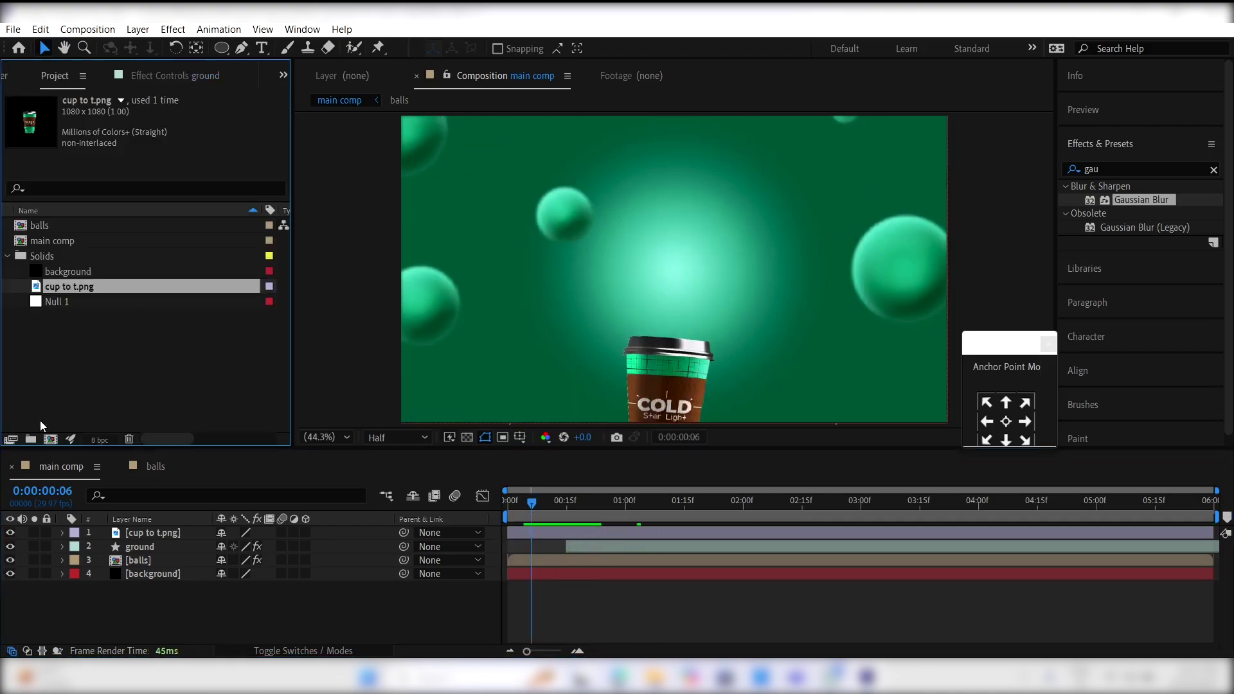
pyautogui.click(8, 257)
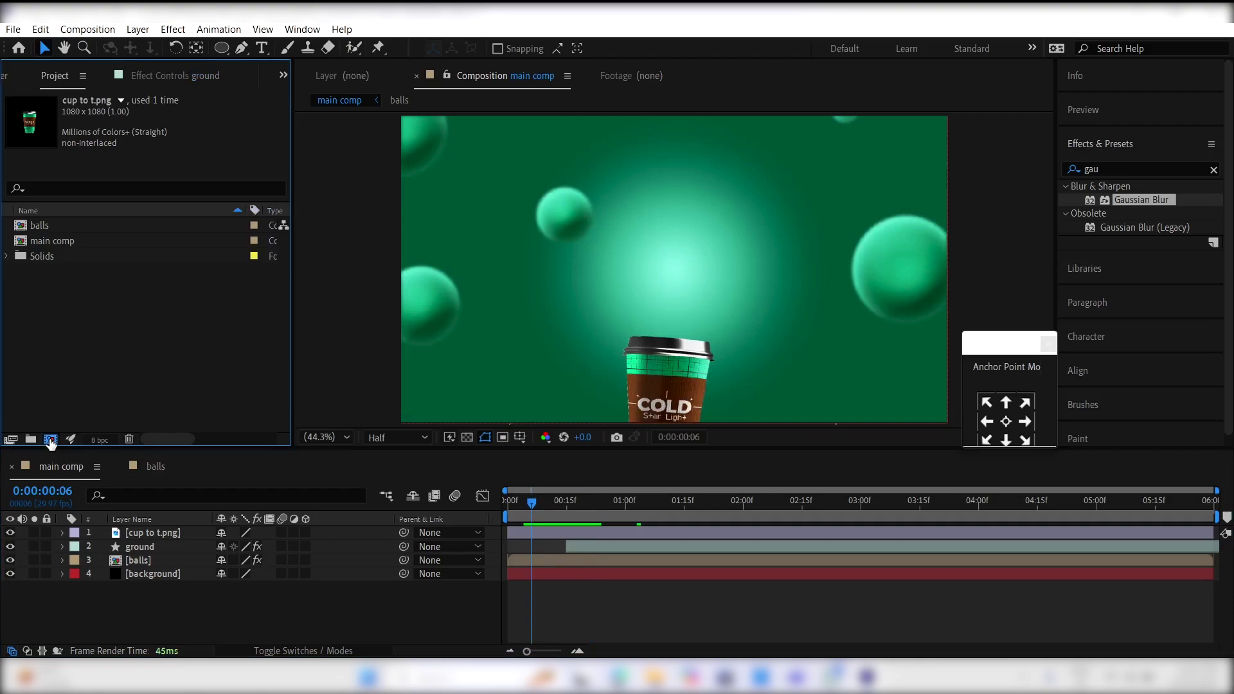
# Step: Create a new composition named 'text' with width 4000 and height 350
pyautogui.click(49, 440)
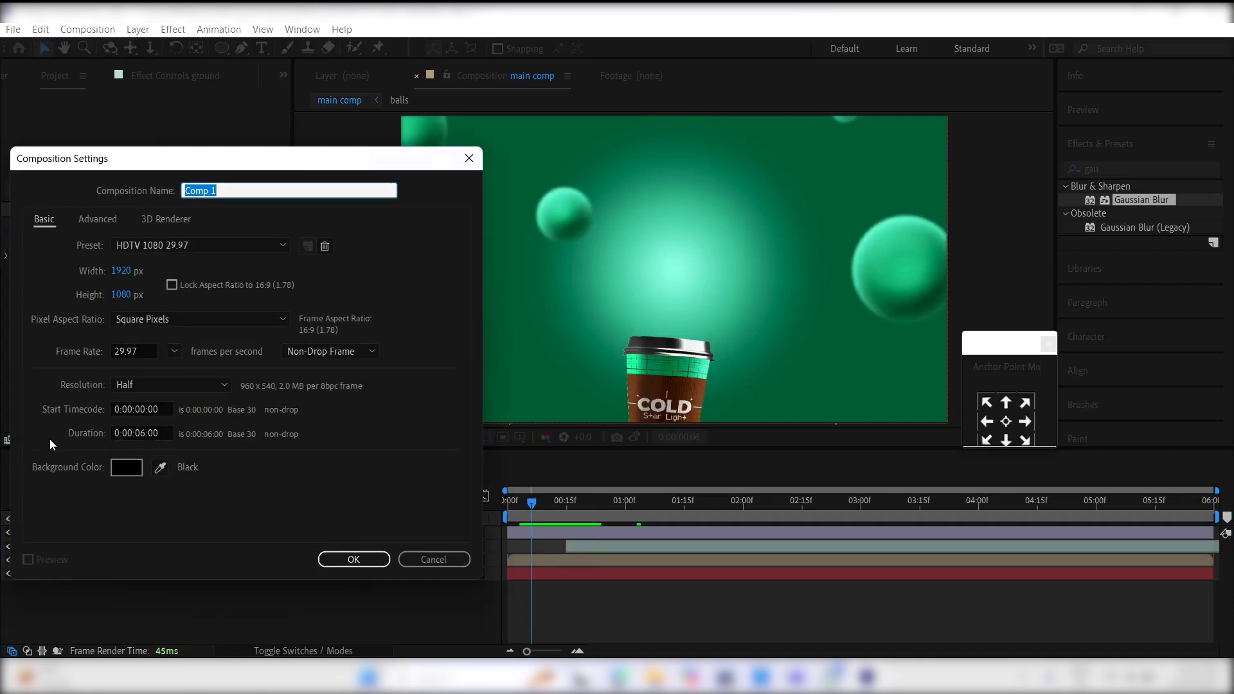
pyautogui.write('text')
pyautogui.click(121, 270)
pyautogui.write('4000')
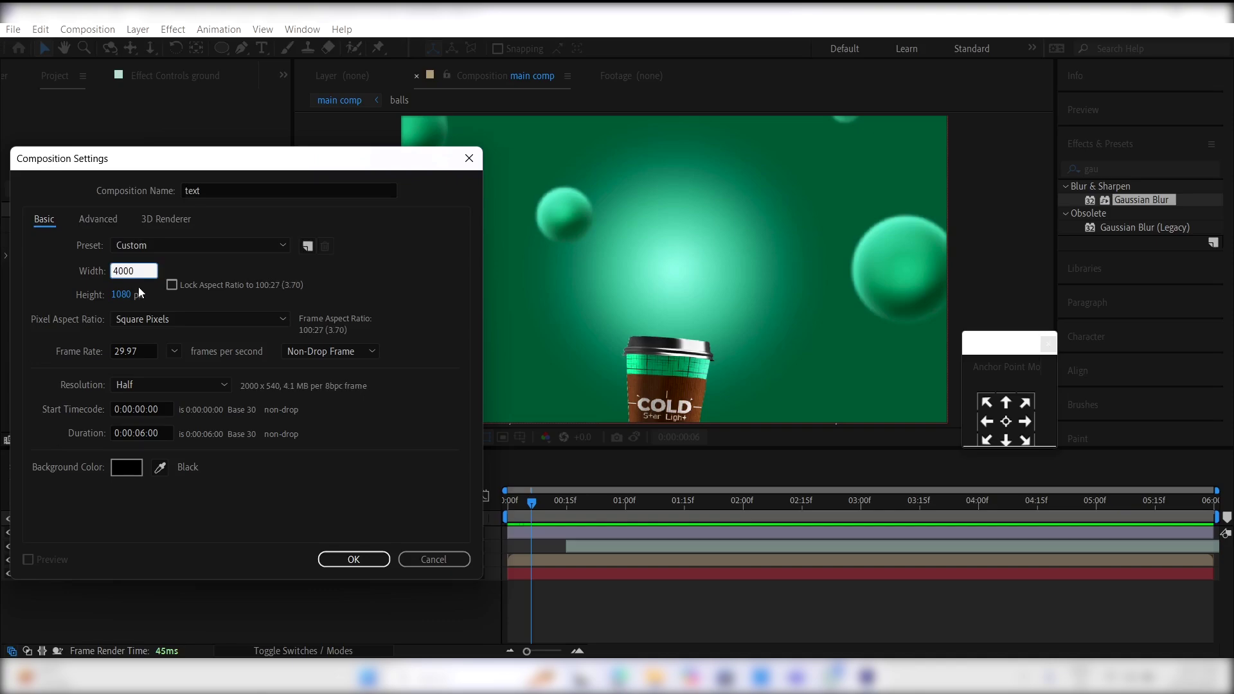
pyautogui.click(128, 294)
pyautogui.write('350')
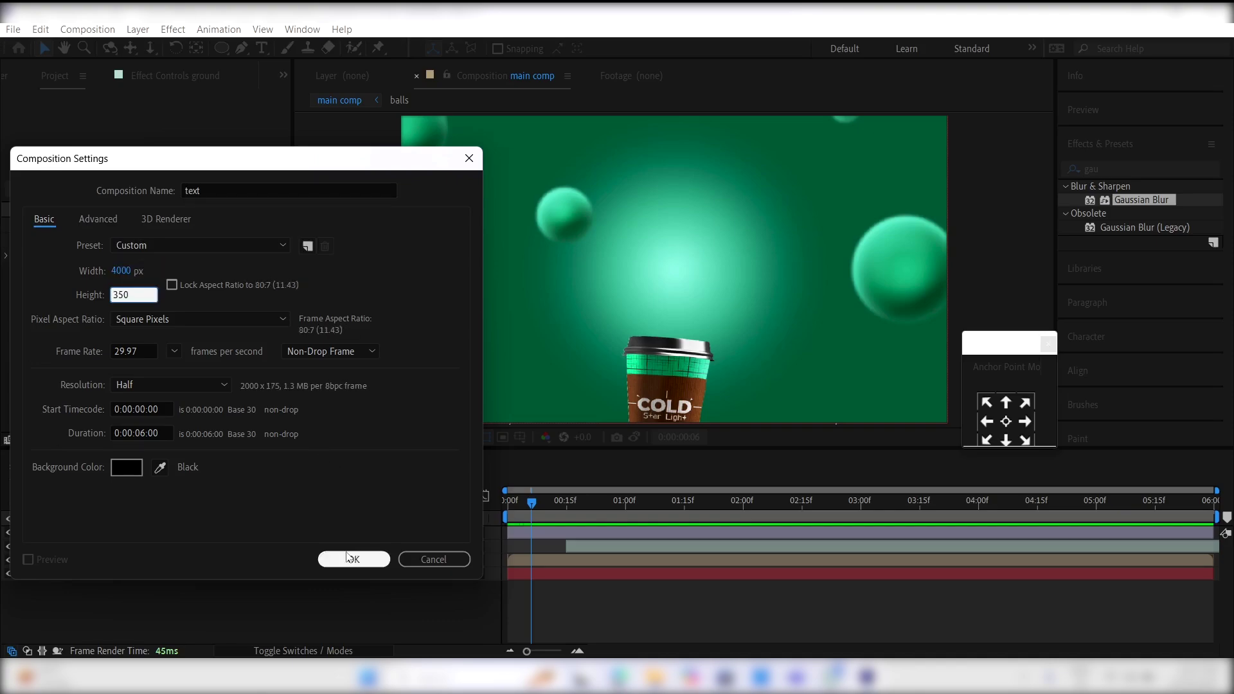
pyautogui.click(353, 559)
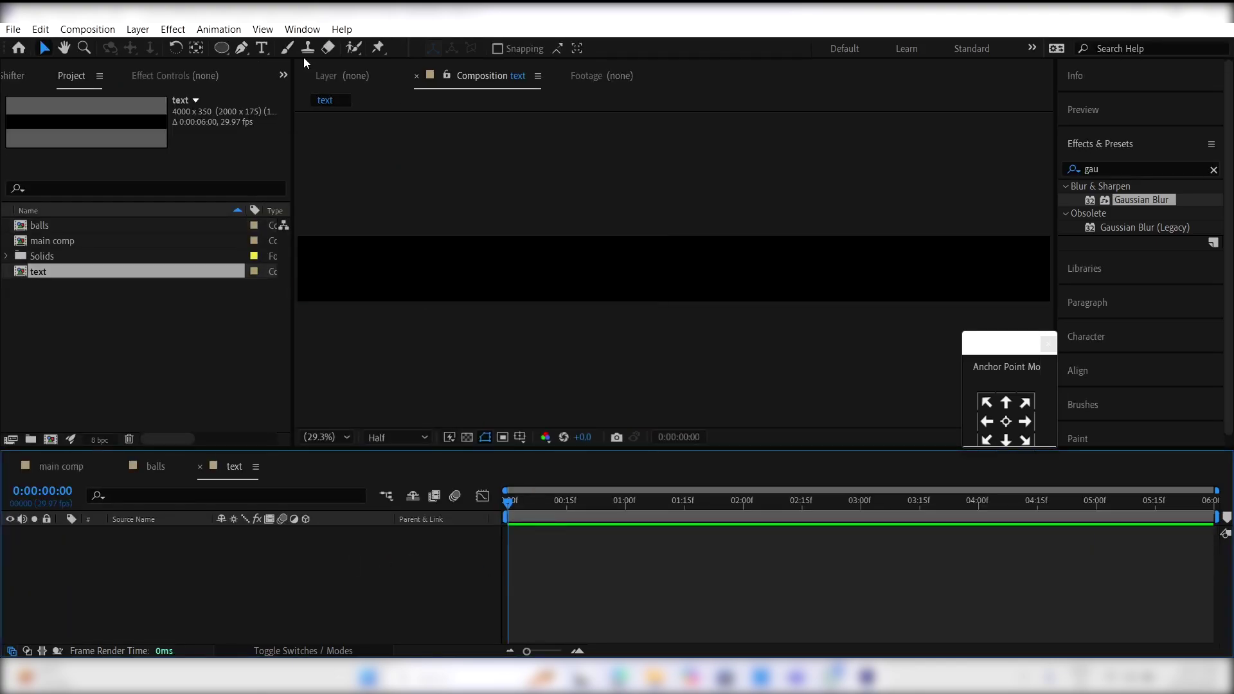
# Step: Add a text layer in the banner and draw a rectangle bar across the whole banner
pyautogui.click(260, 48)
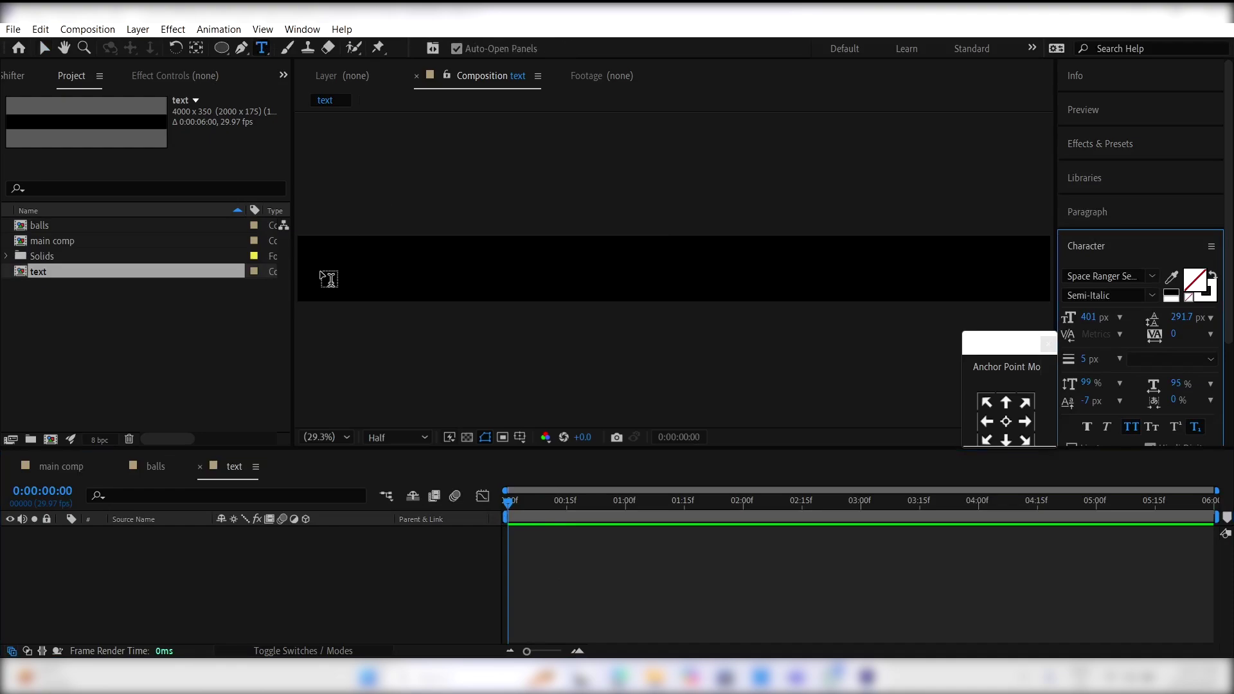
pyautogui.click(329, 278)
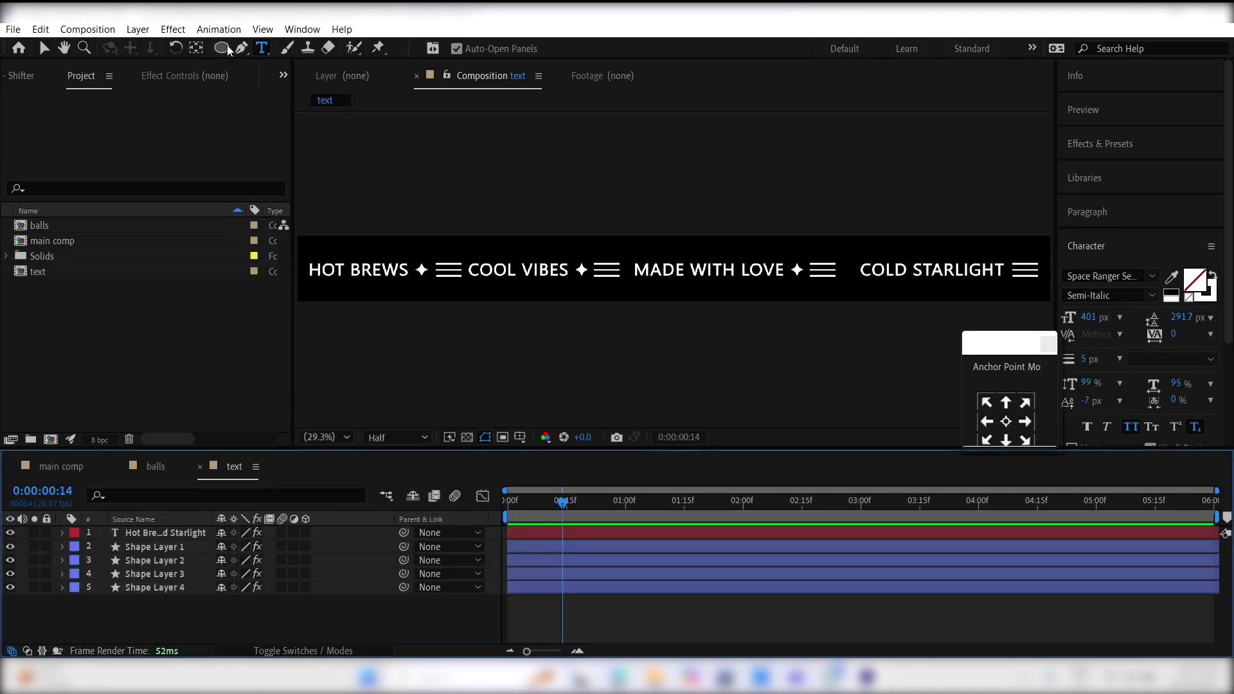
pyautogui.click(226, 48)
pyautogui.press('q')
pyautogui.moveTo(304, 257); pyautogui.dragTo(1058, 277)
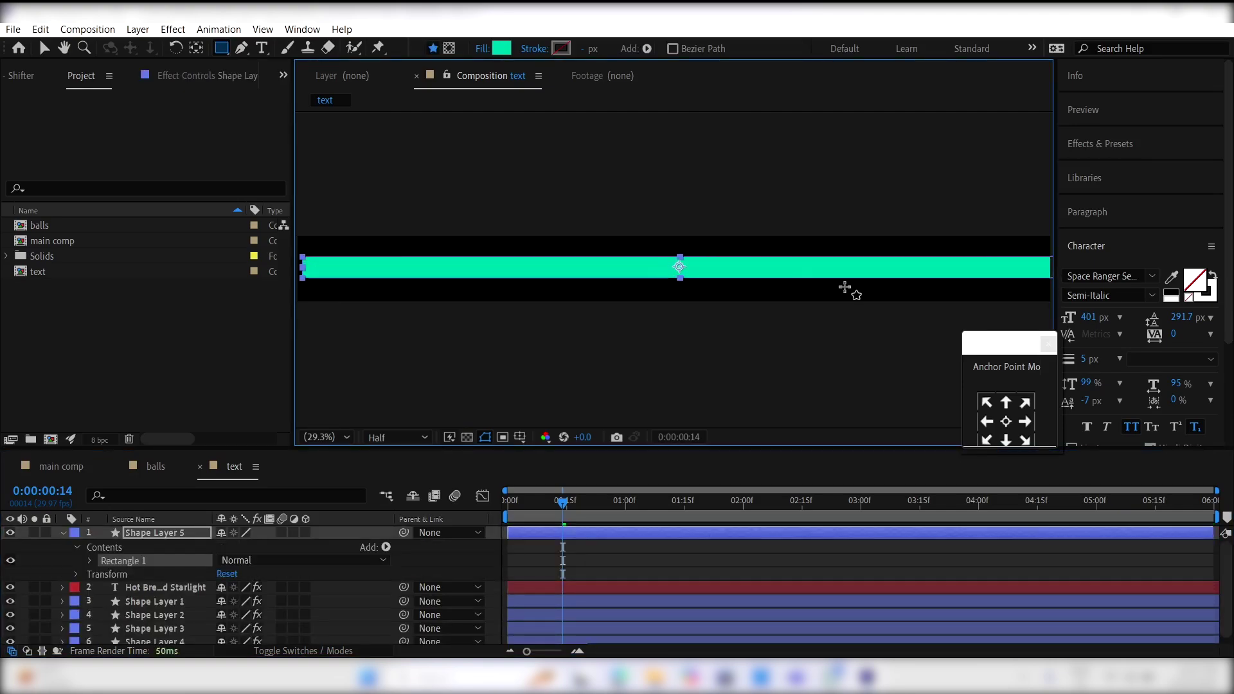
pyautogui.press('v')
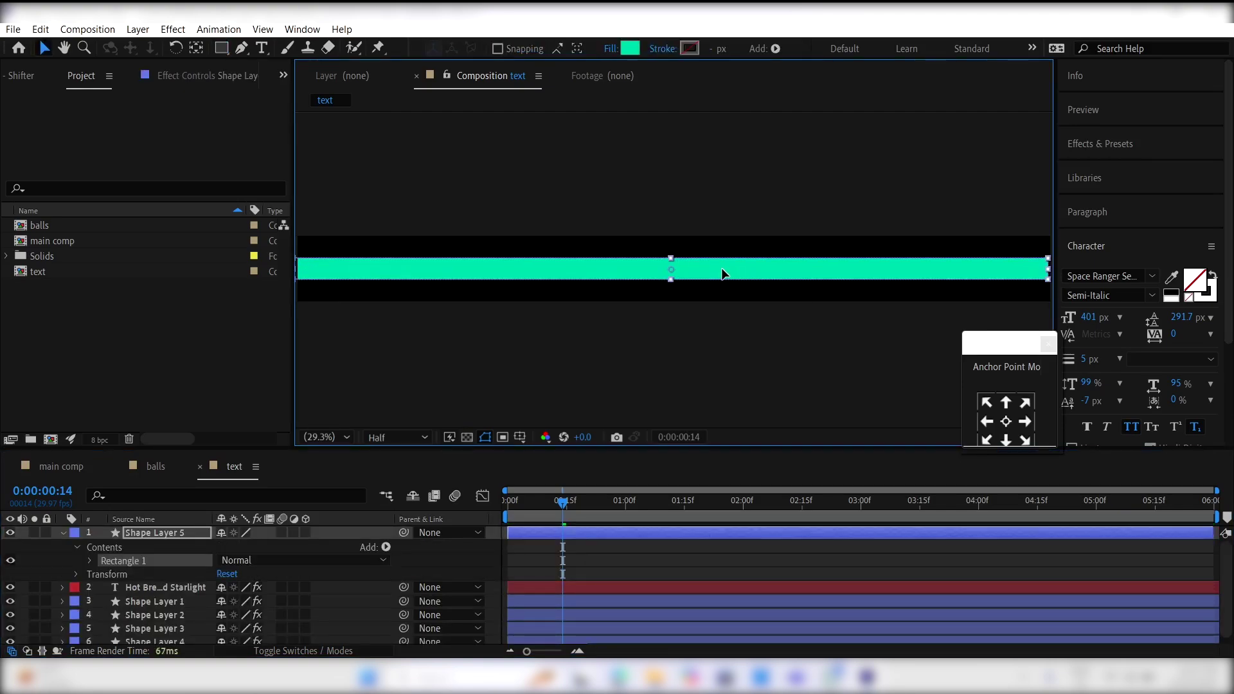
# Step: Move the bar beneath all text layers and lower its opacity to 66% at 0:00:00:11
pyautogui.click(157, 642)
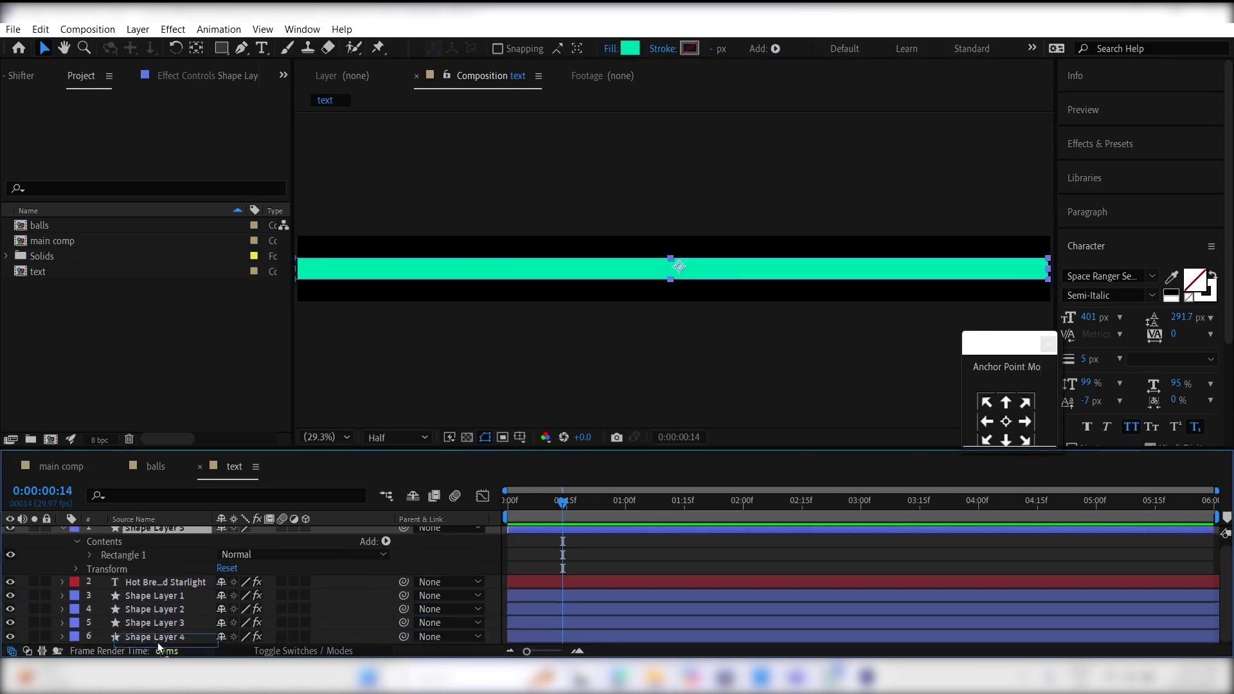
pyautogui.moveTo(175, 639); pyautogui.dragTo(172, 642)
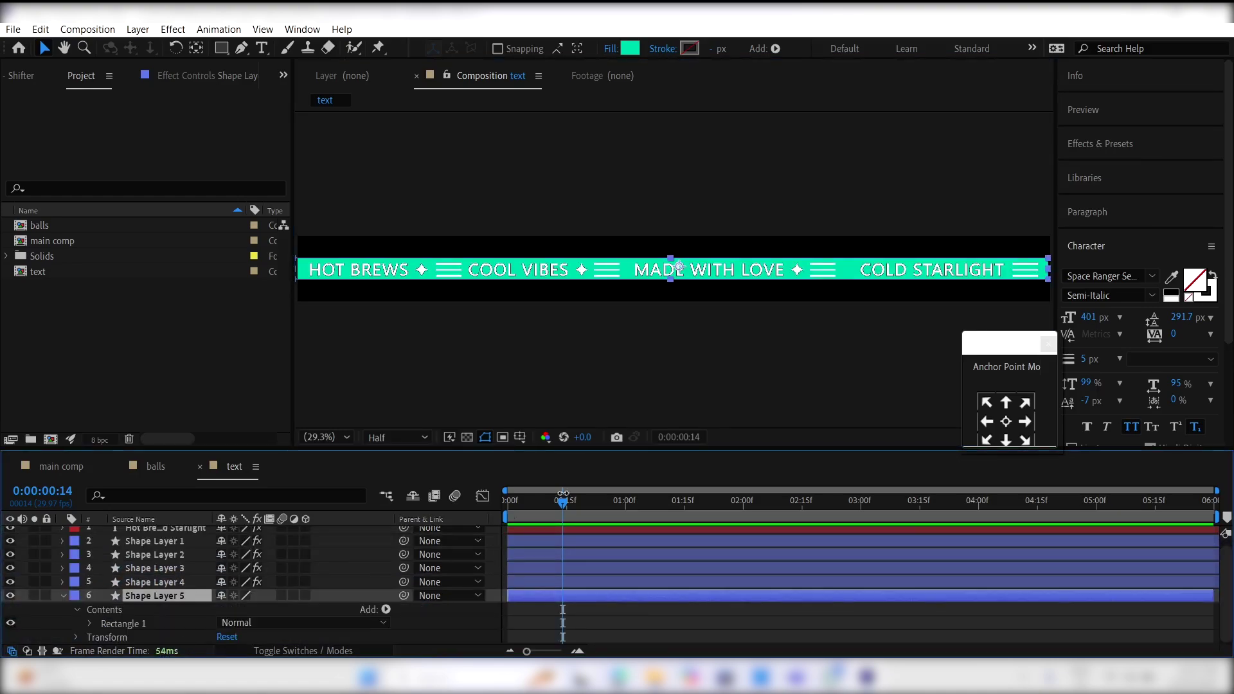
pyautogui.moveTo(541, 516); pyautogui.dragTo(551, 515)
pyautogui.press('t')
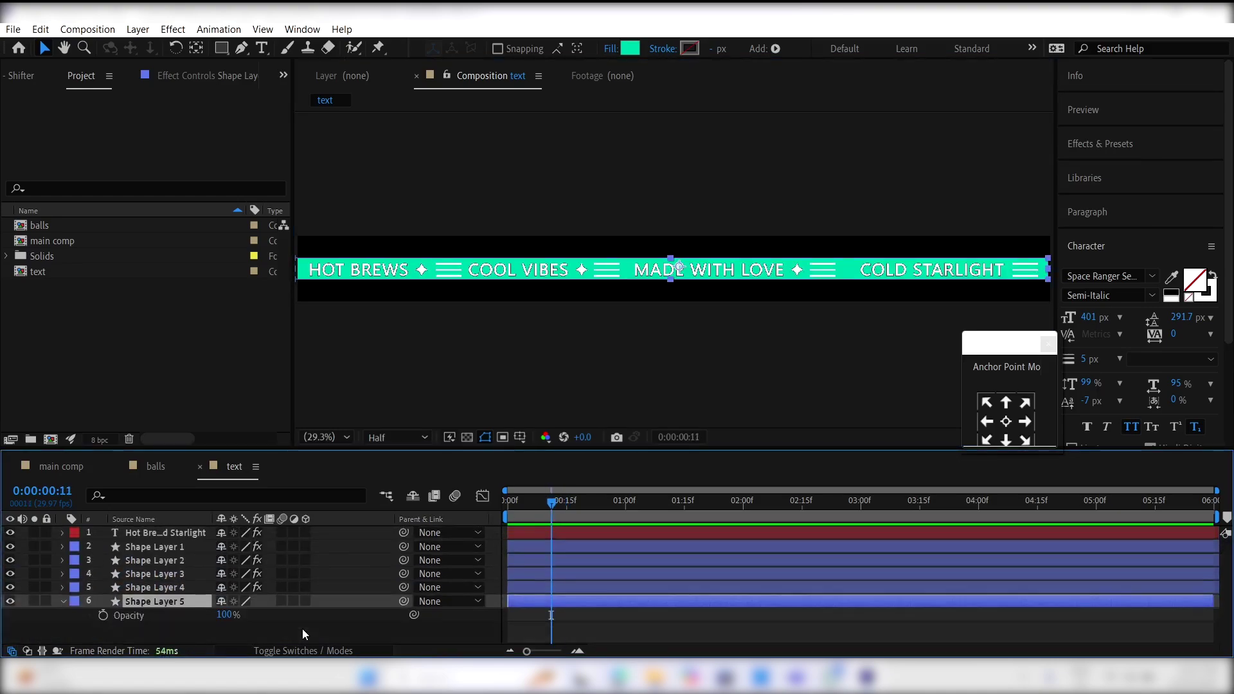
pyautogui.moveTo(222, 615); pyautogui.dragTo(200, 615)
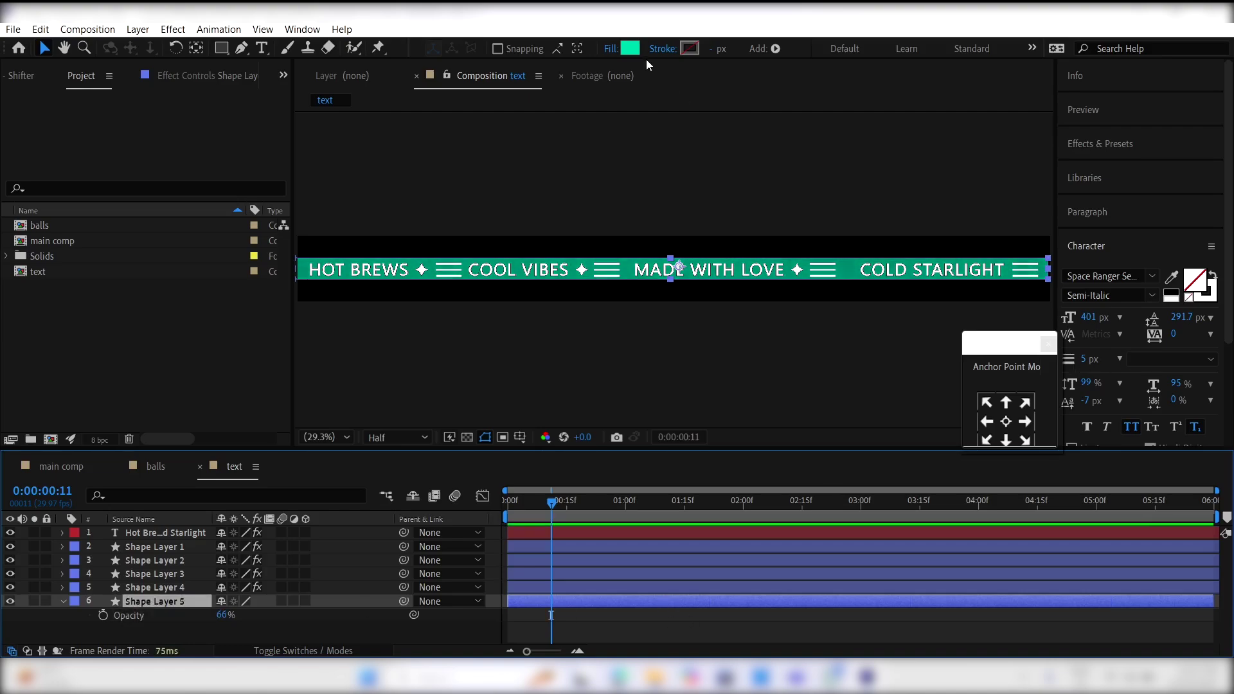
# Step: Give the bar a dark teal fill (#006354) and select all six banner layers
pyautogui.click(629, 48)
pyautogui.moveTo(285, 391); pyautogui.dragTo(318, 426)
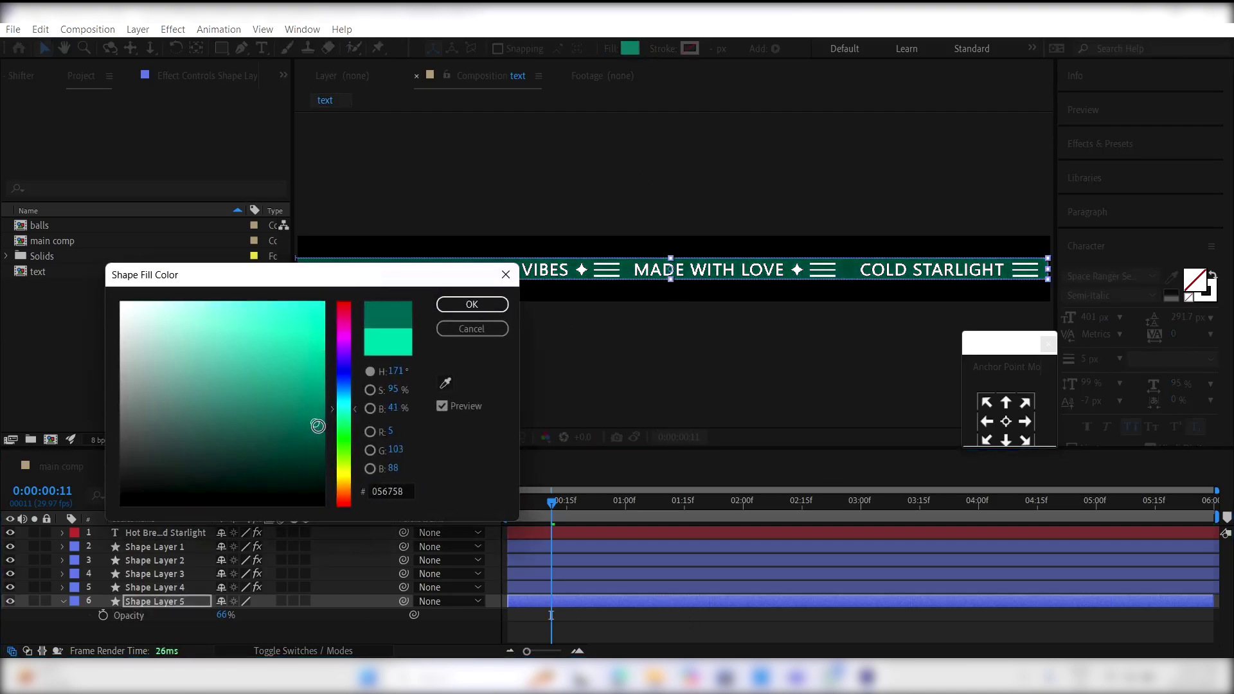
pyautogui.click(472, 304)
pyautogui.moveTo(184, 624); pyautogui.dragTo(167, 528)
# Step: Pre-compose the selected banner layers into a new composition named 'text holder'
pyautogui.hotkey('ctrl', 'shift', 'c')
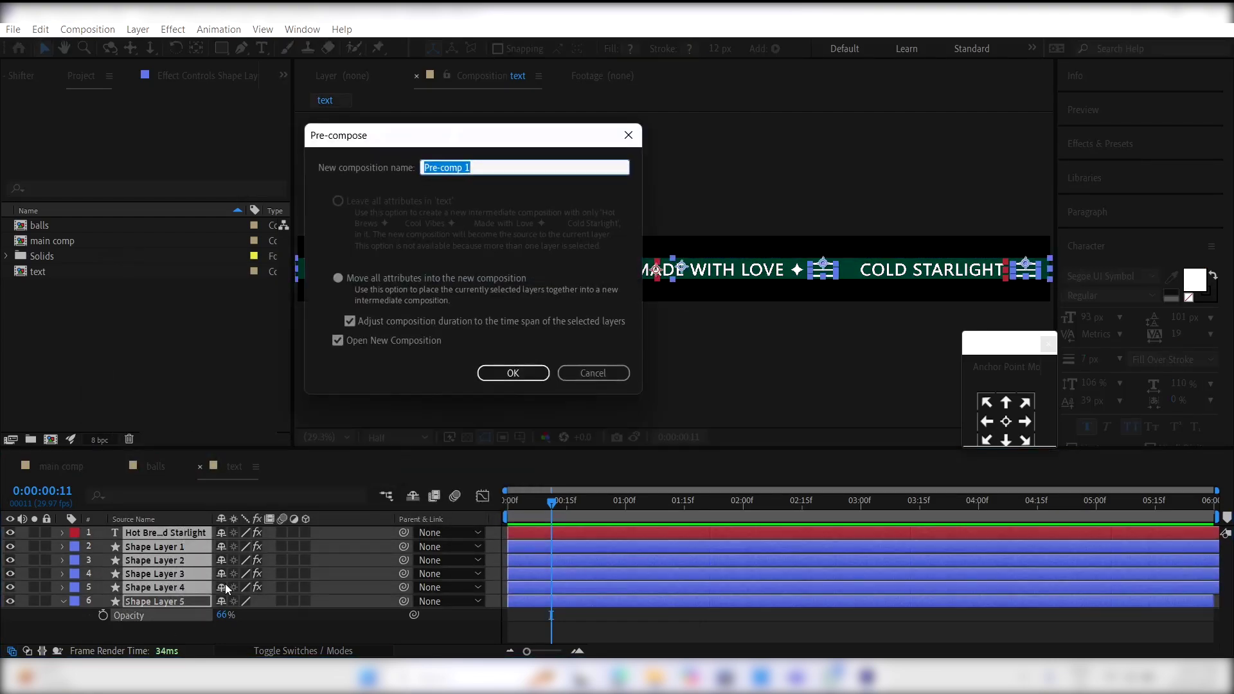
pyautogui.write('text holder')
pyautogui.click(514, 373)
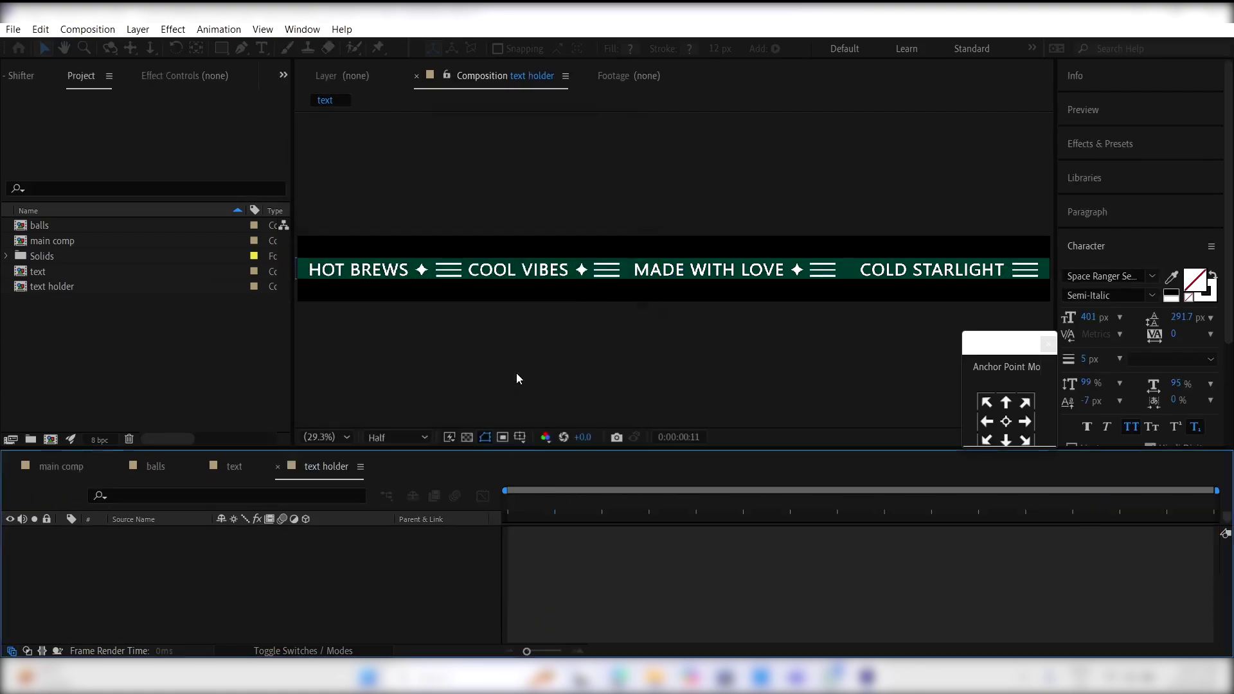
# Step: Change the text composition's height to 1080 px in Composition Settings
pyautogui.click(235, 467)
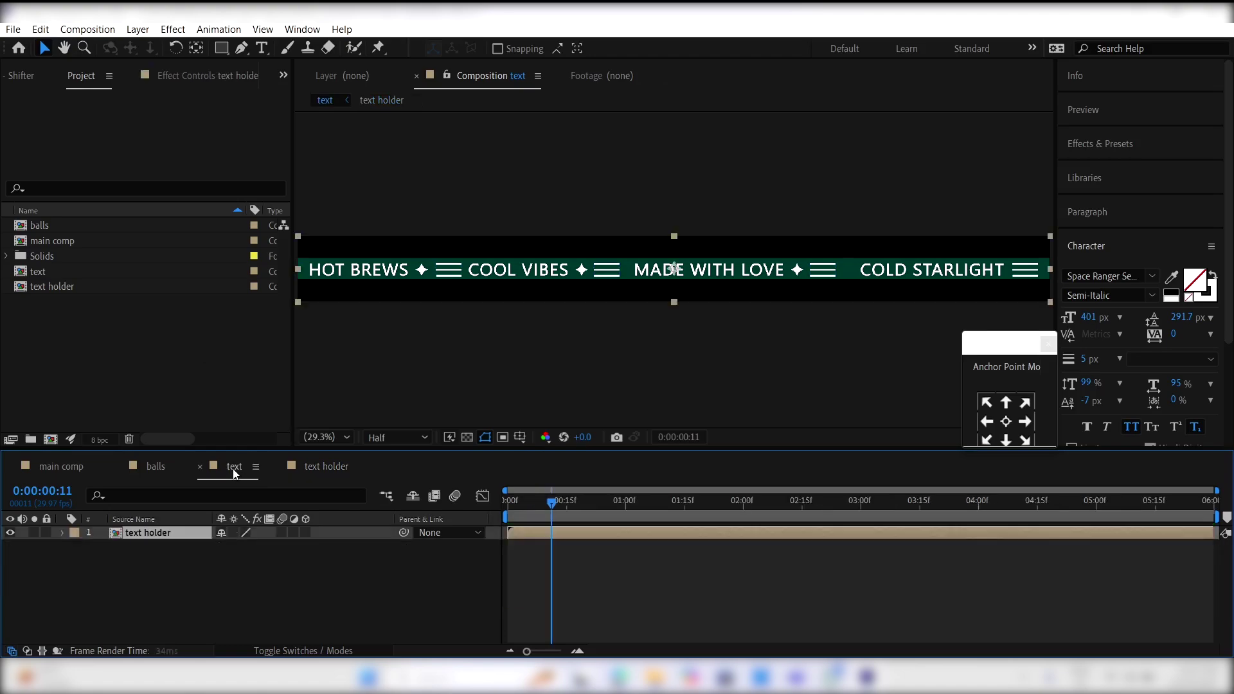
pyautogui.click(87, 29)
pyautogui.click(135, 62)
pyautogui.click(122, 294)
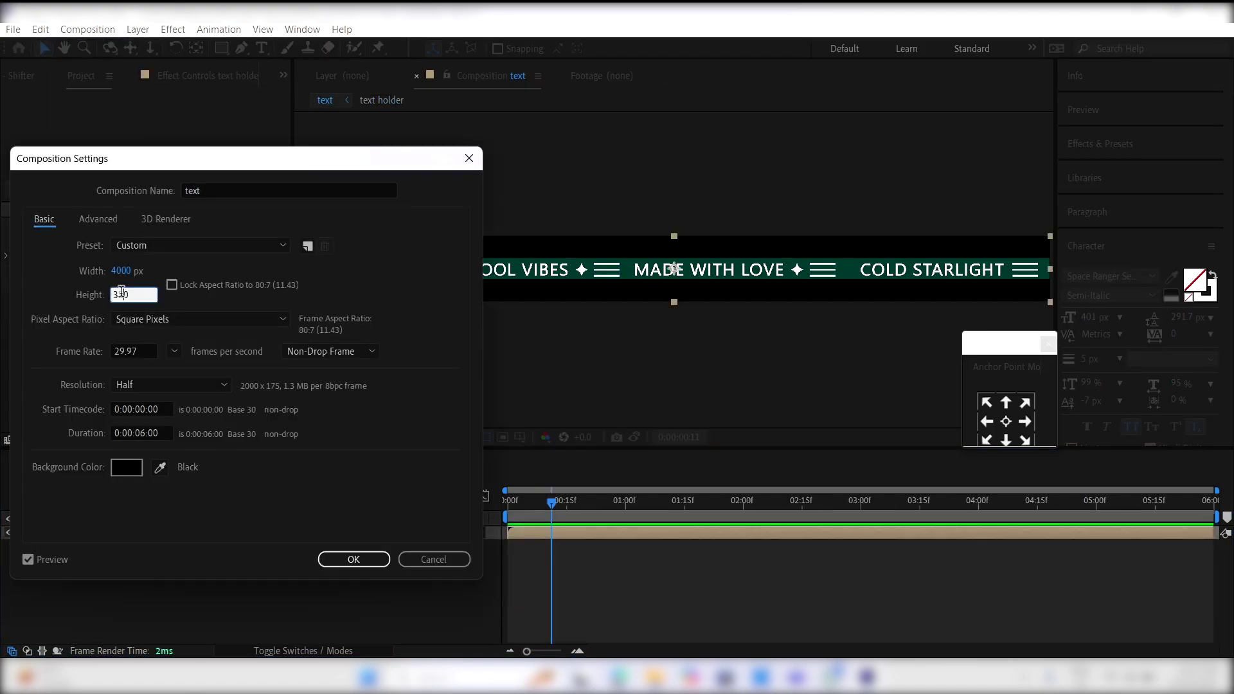
pyautogui.write('1080')
pyautogui.click(368, 562)
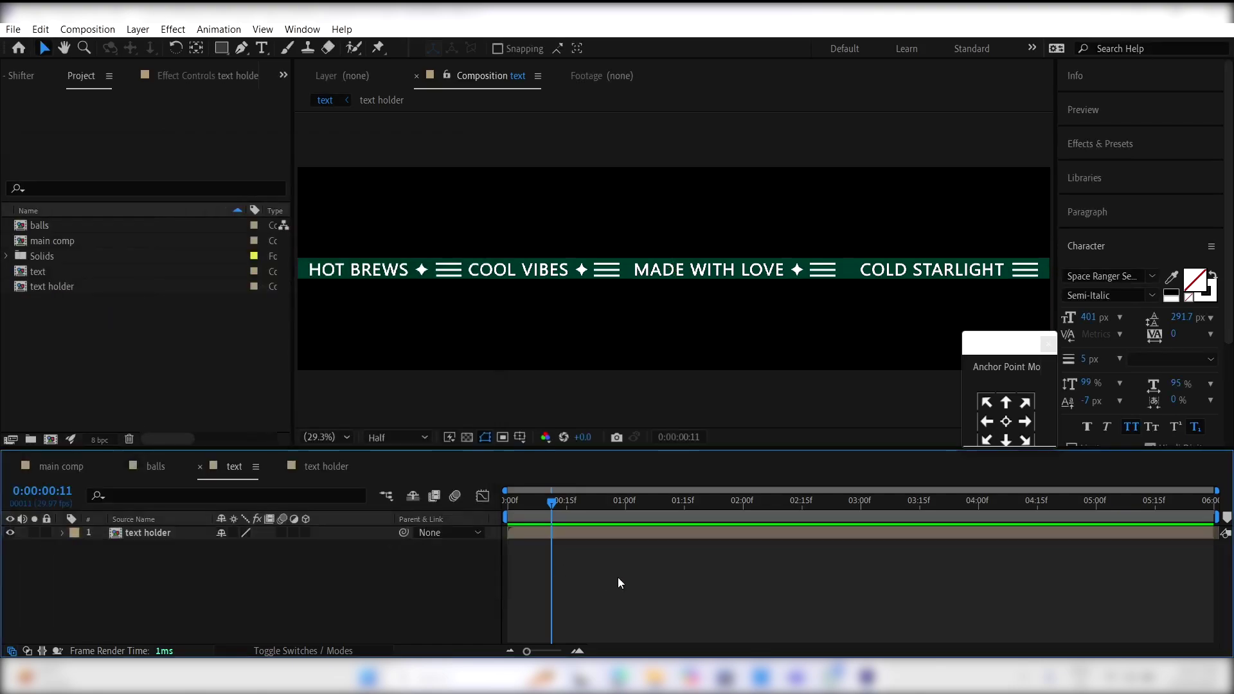
# Step: Drag the 'text' comp into the main comp at a frame showing the tilted cup
pyautogui.click(73, 466)
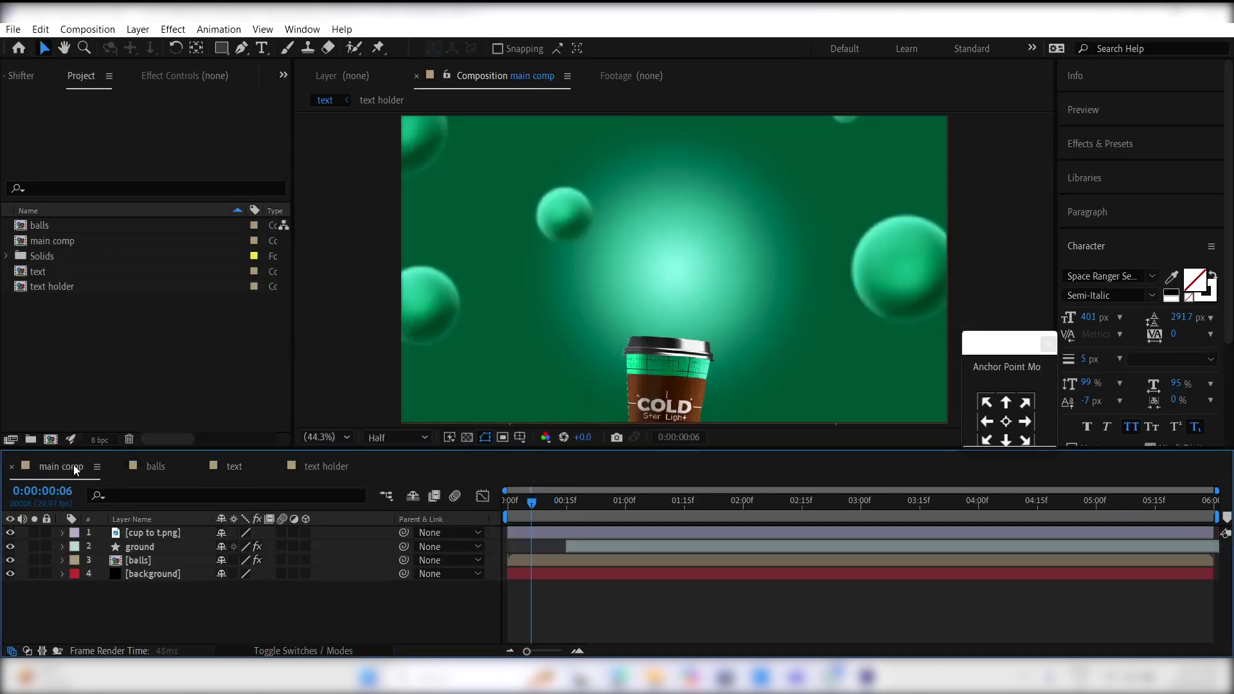
pyautogui.moveTo(628, 515); pyautogui.dragTo(664, 518)
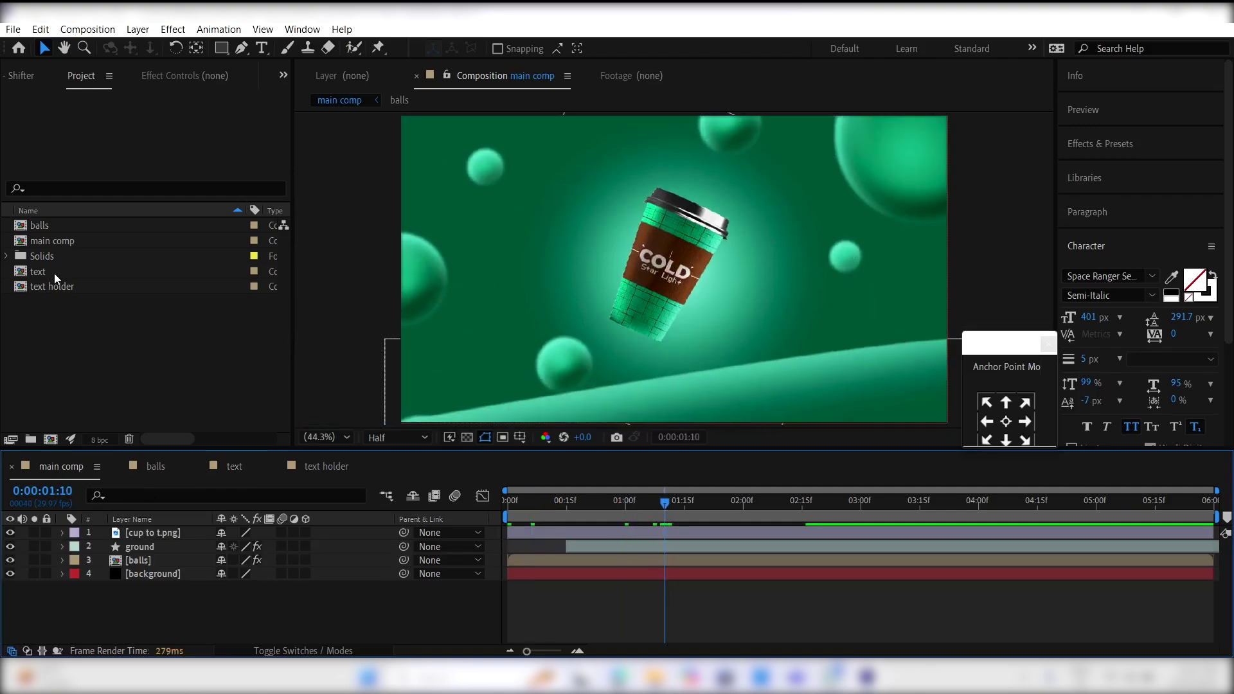
pyautogui.moveTo(54, 272); pyautogui.dragTo(206, 542)
# Step: Set the text layer's rotation to 24°
pyautogui.press('s')
pyautogui.press('r')
pyautogui.click(237, 546)
pyautogui.write('24')
pyautogui.press('Return')
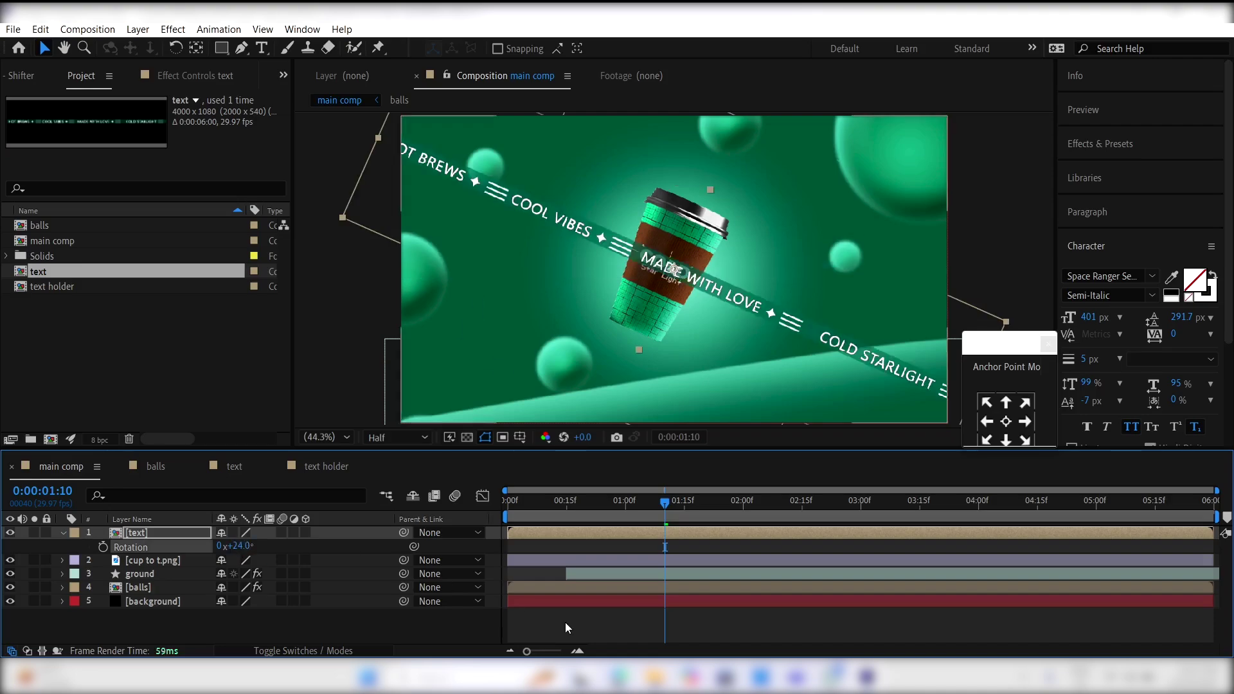
pyautogui.click(607, 537)
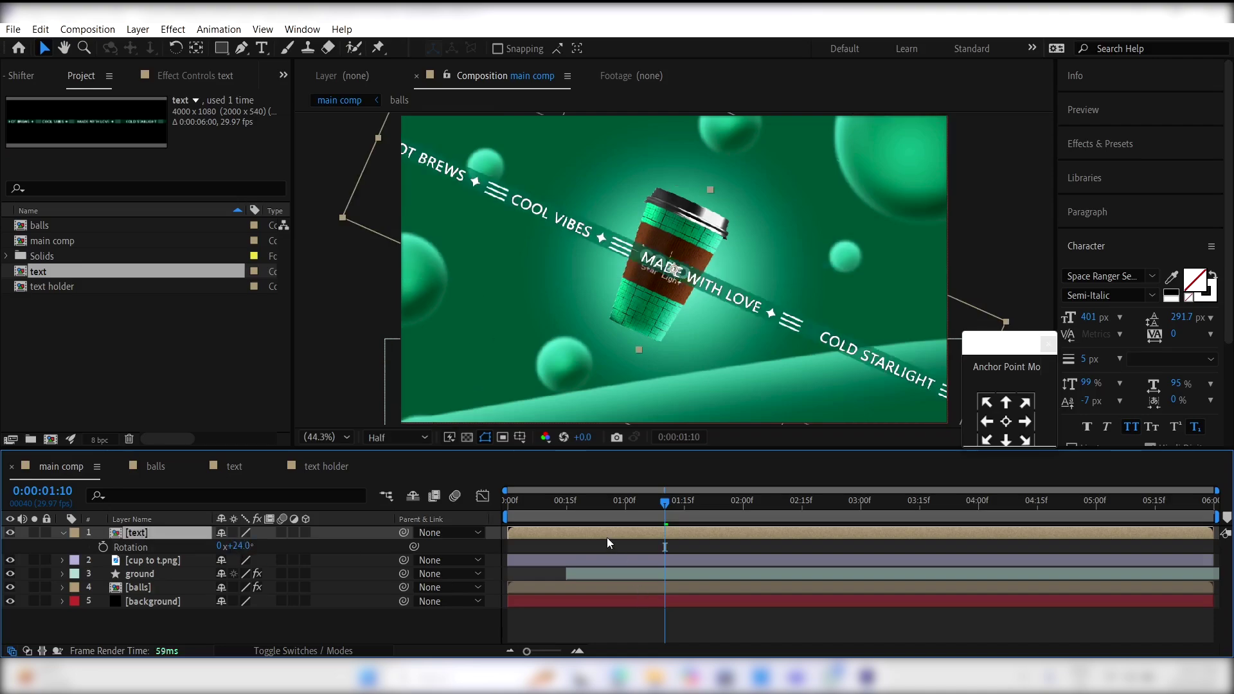
# Step: Apply CC Cylinder to the text layer and tilt it 8° on the X axis
pyautogui.click(1106, 144)
pyautogui.click(1062, 168)
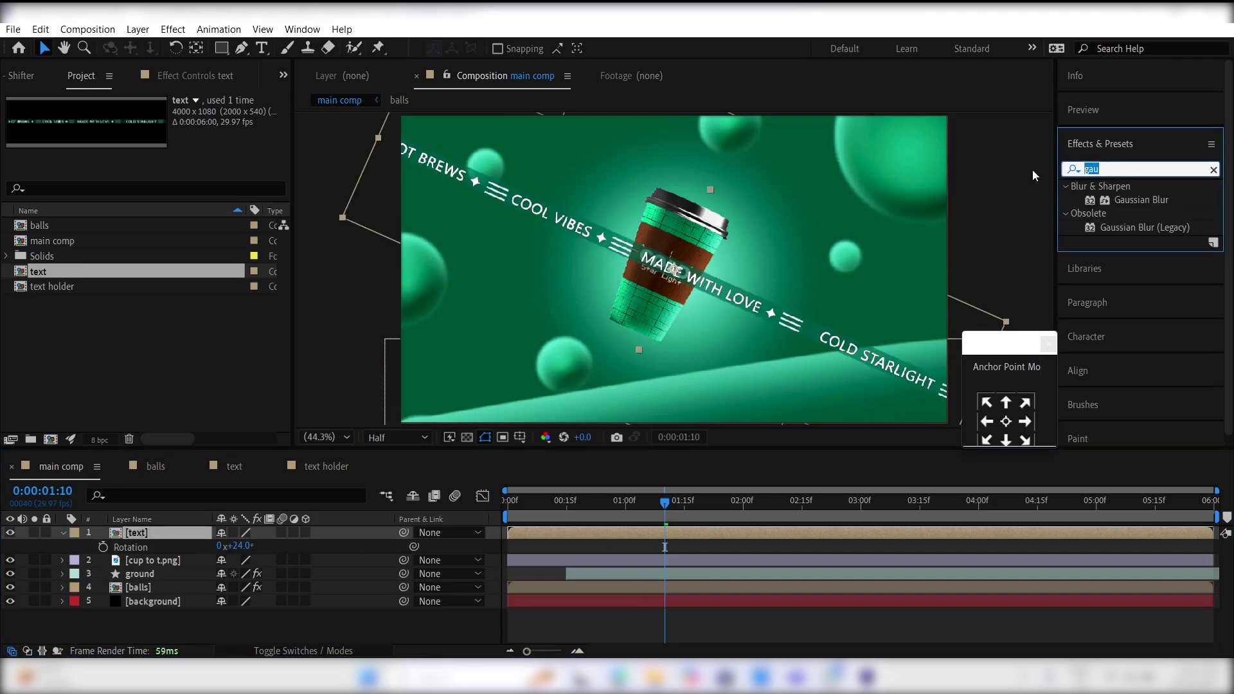
pyautogui.write('cc cy')
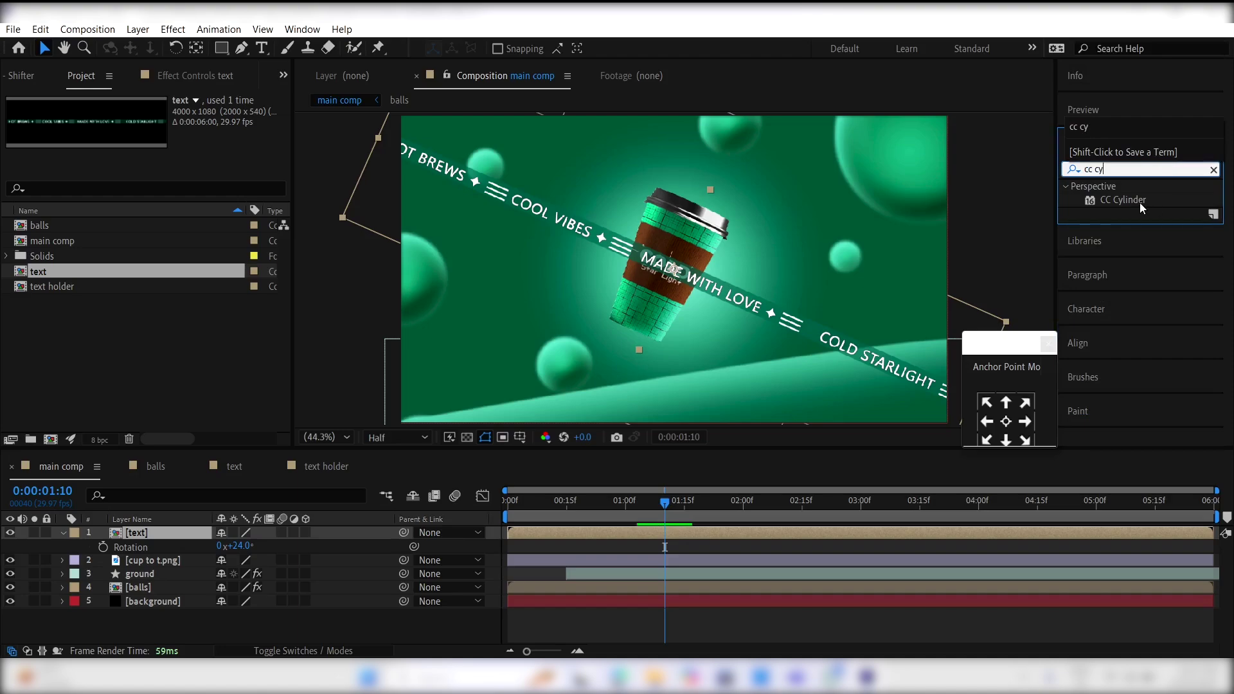
pyautogui.doubleClick(1135, 201)
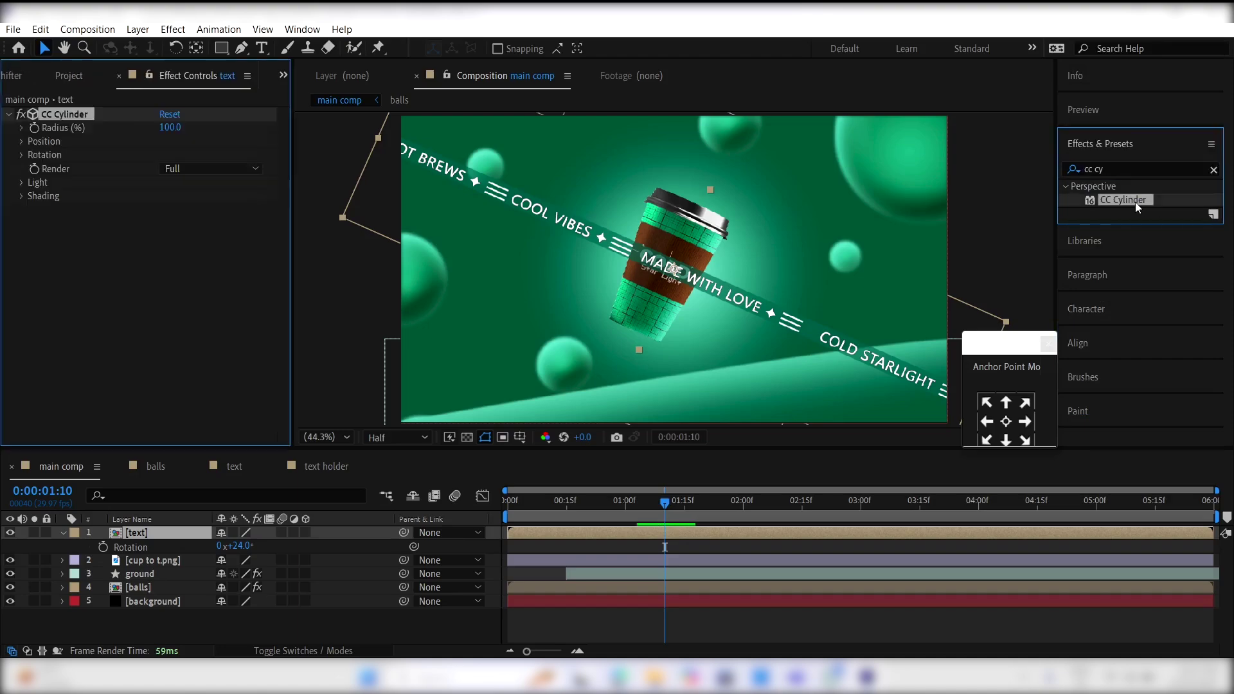
pyautogui.click(21, 154)
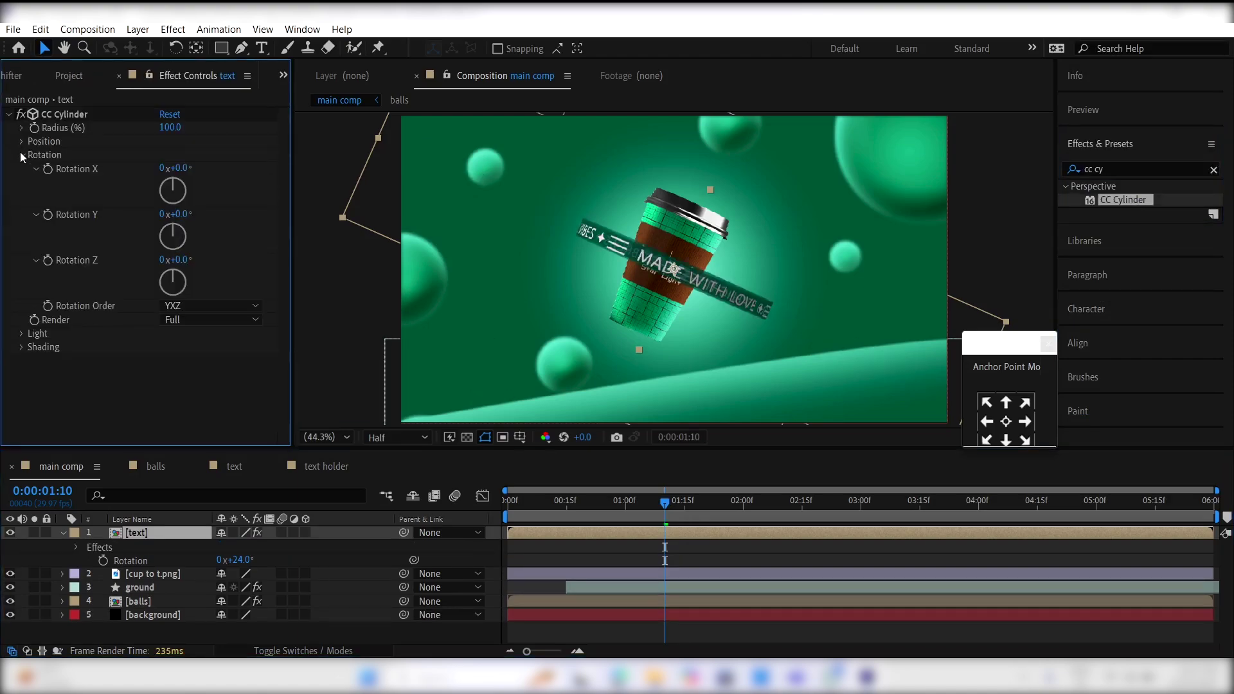
pyautogui.moveTo(180, 191); pyautogui.dragTo(182, 219)
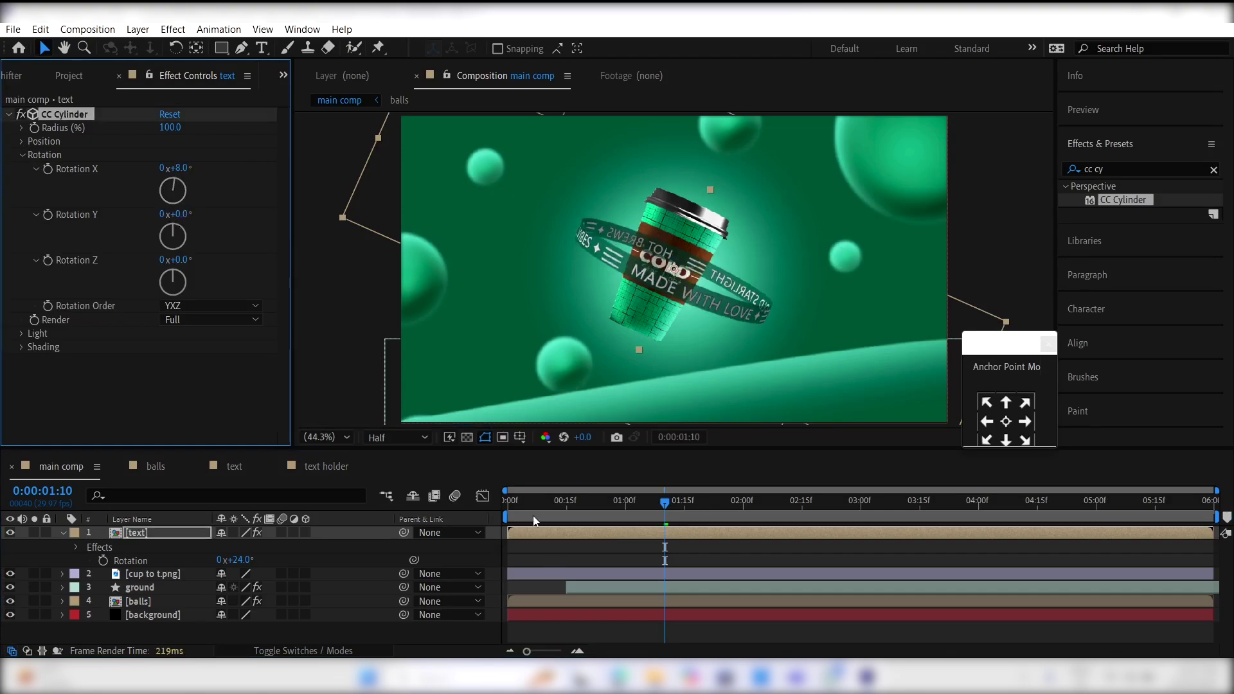
# Step: Keyframe the cylinder's Rotation Y from 0 at the first frame to 1 revolution at the last
pyautogui.moveTo(523, 507); pyautogui.dragTo(508, 506)
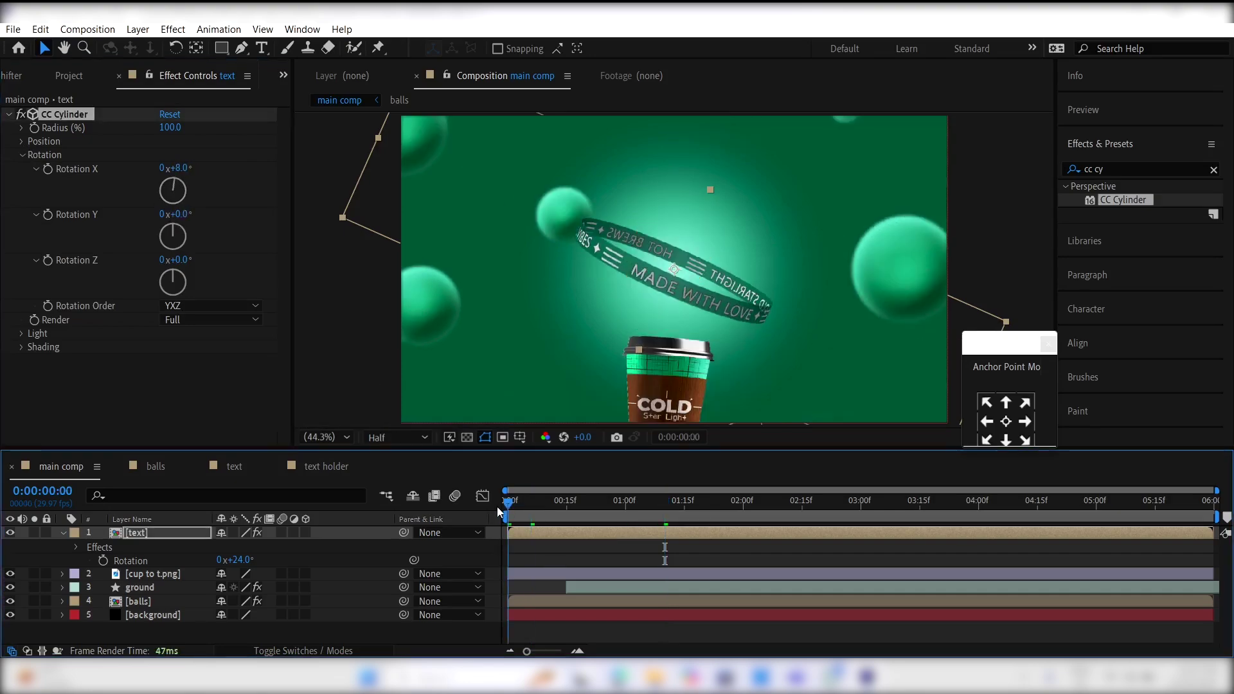
pyautogui.click(51, 214)
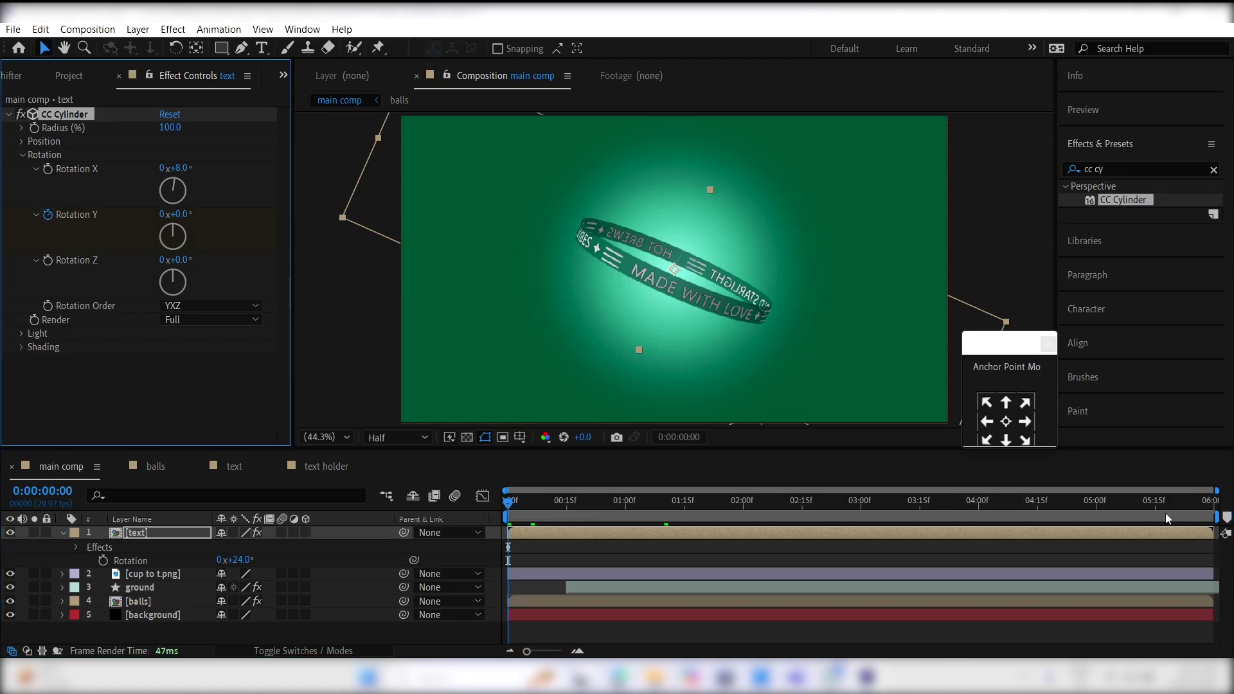
pyautogui.moveTo(1166, 513); pyautogui.dragTo(1215, 519)
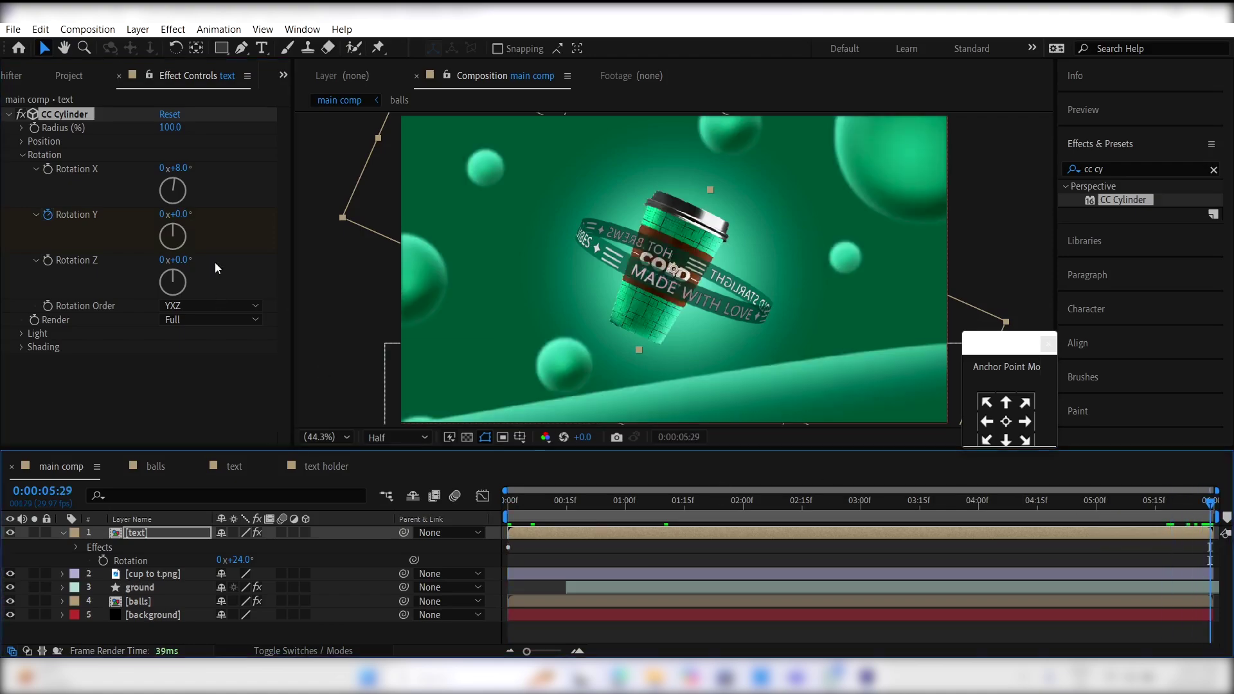
pyautogui.click(162, 214)
pyautogui.write('1')
pyautogui.press('Return')
# Step: Set the cylinder's Light Height to 100 and Light Intensity to 200
pyautogui.click(661, 501)
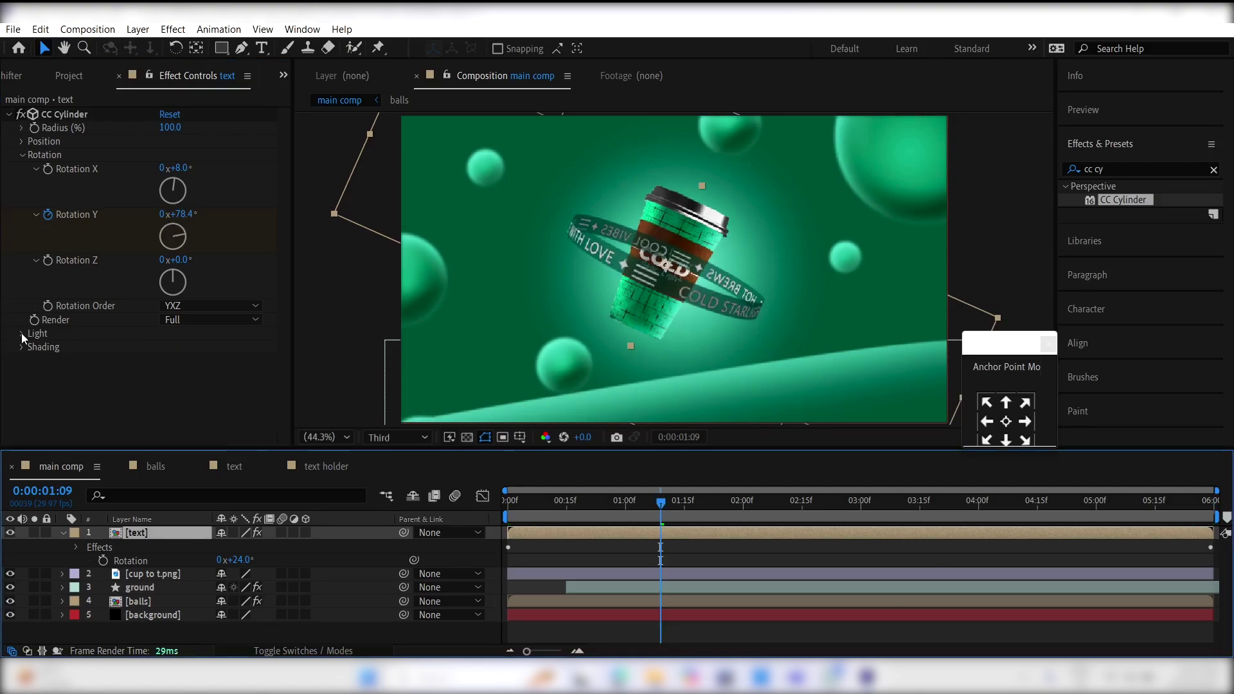
pyautogui.click(21, 333)
pyautogui.moveTo(189, 370); pyautogui.dragTo(237, 369)
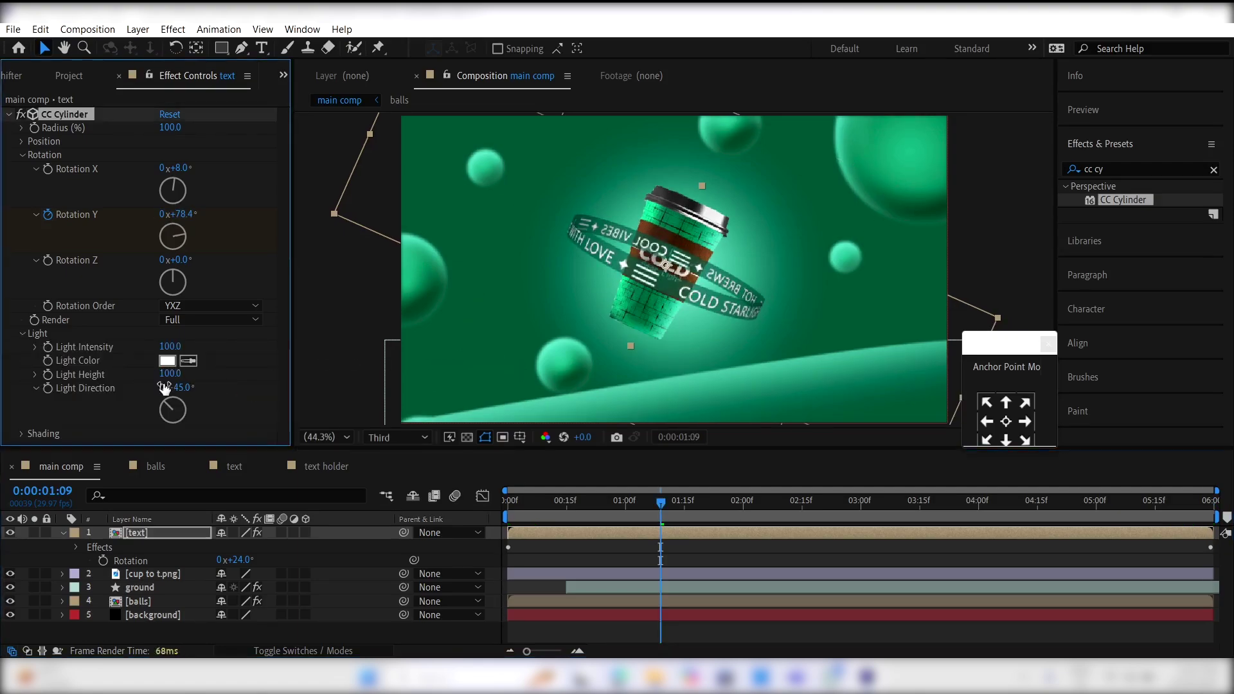
pyautogui.click(169, 346)
pyautogui.write('200')
pyautogui.press('Return')
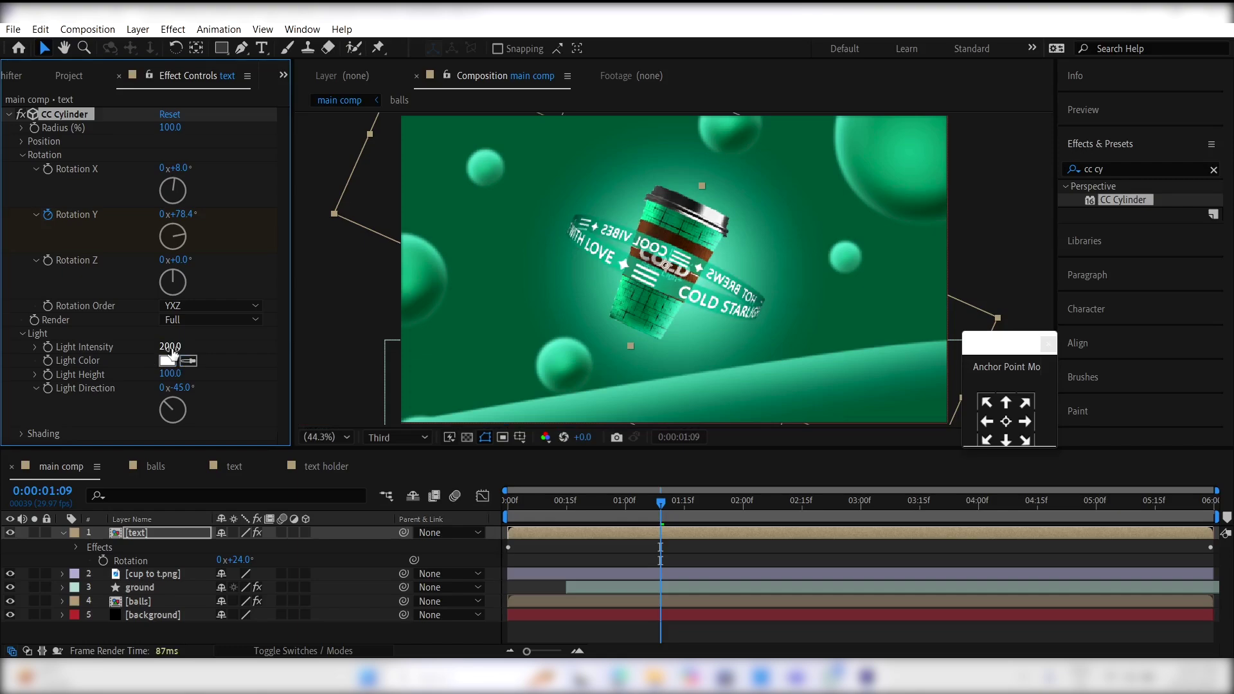
# Step: Parent the text ring to the cup layer and check the spin at 1:19
pyautogui.click(404, 534)
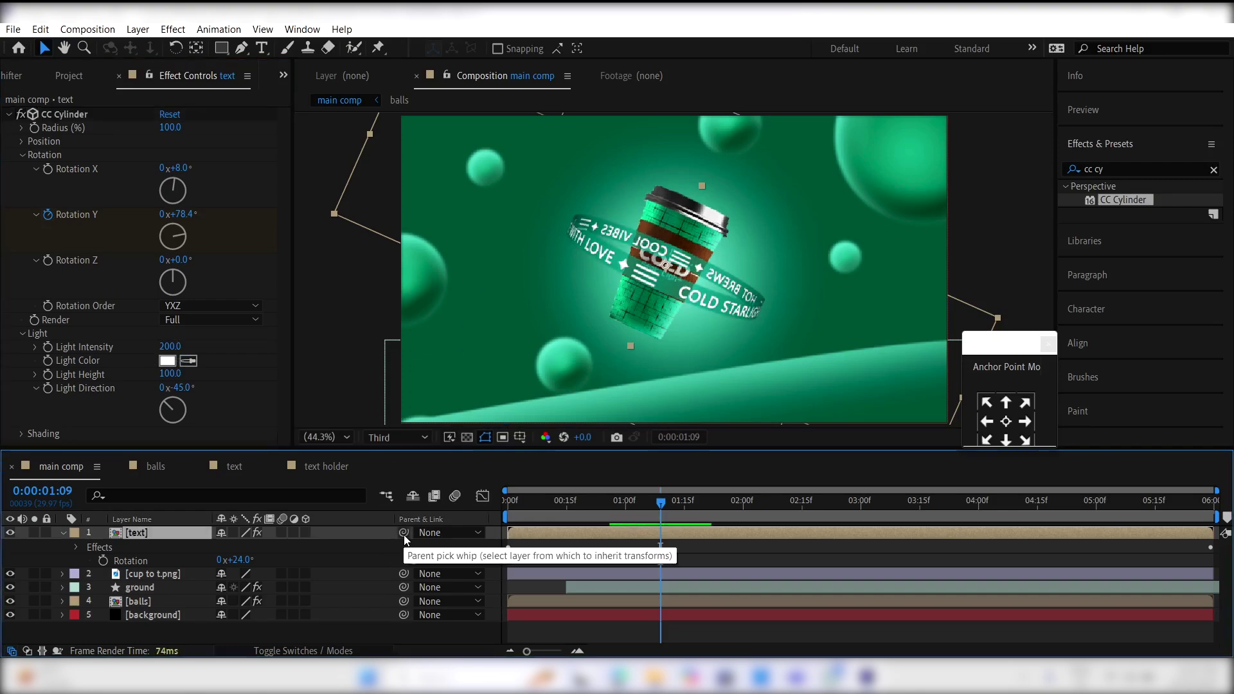
pyautogui.moveTo(404, 535); pyautogui.dragTo(151, 576)
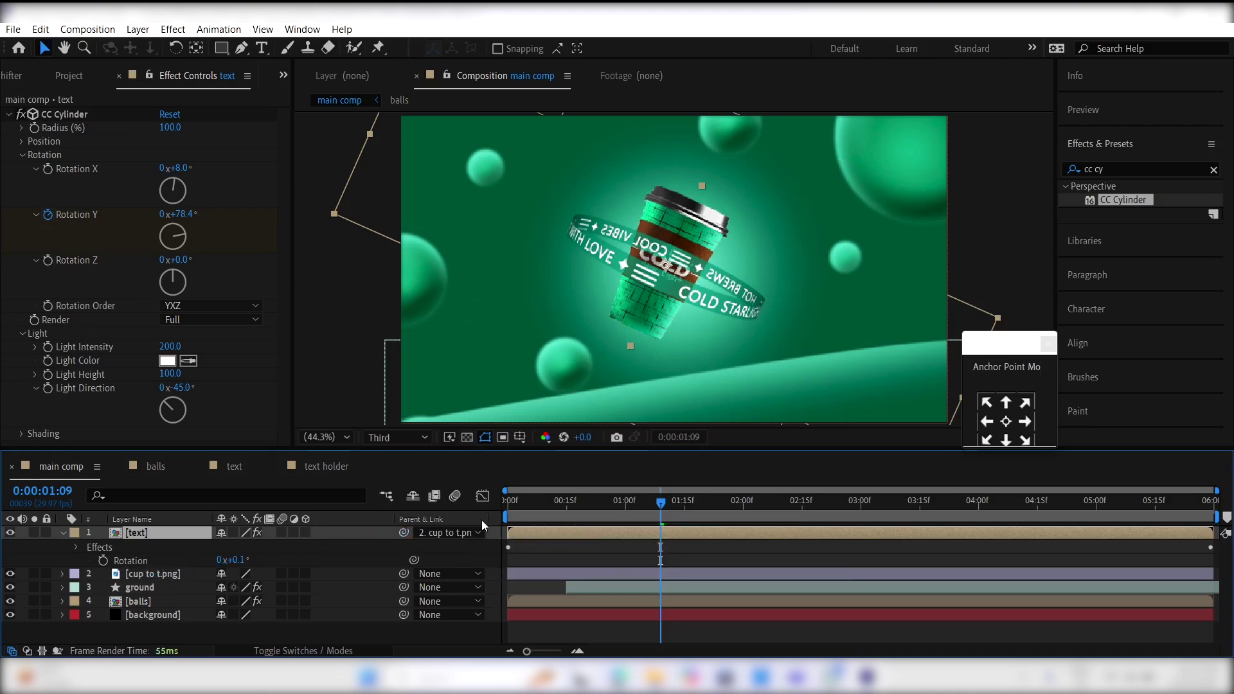
pyautogui.moveTo(556, 518); pyautogui.dragTo(699, 538)
# Step: In the text comp, draw a rectangle over the banner stretched to its left edge
pyautogui.doubleClick(698, 533)
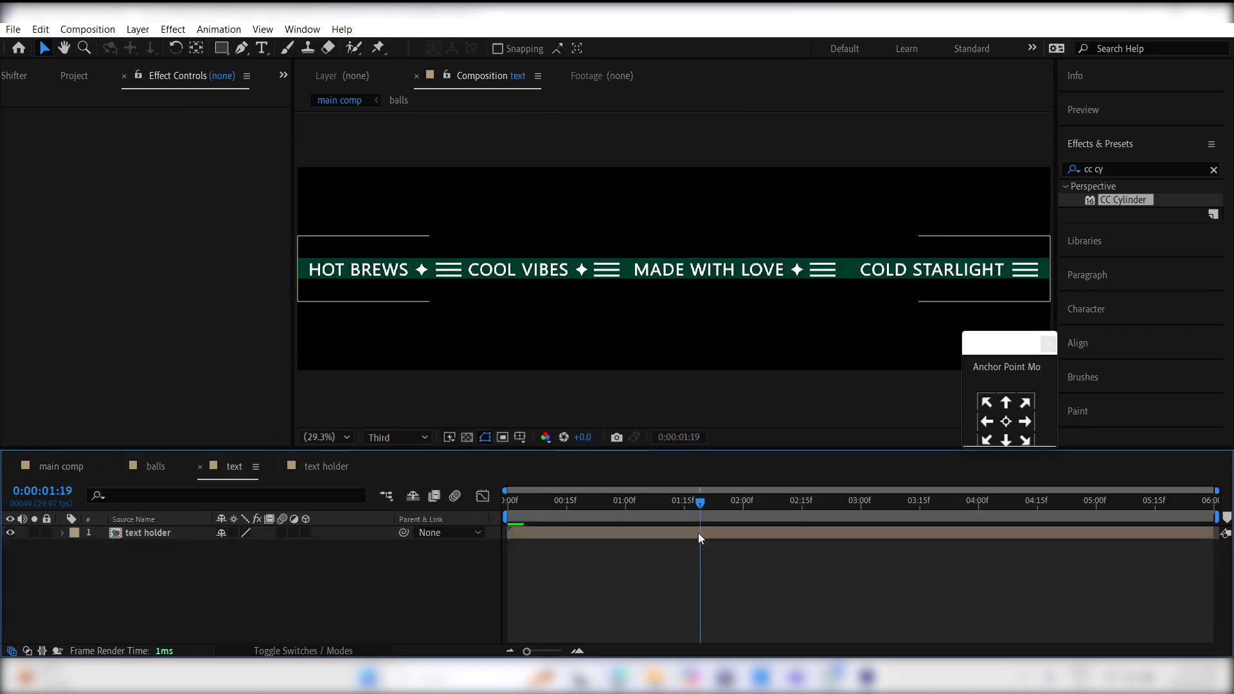
pyautogui.click(221, 48)
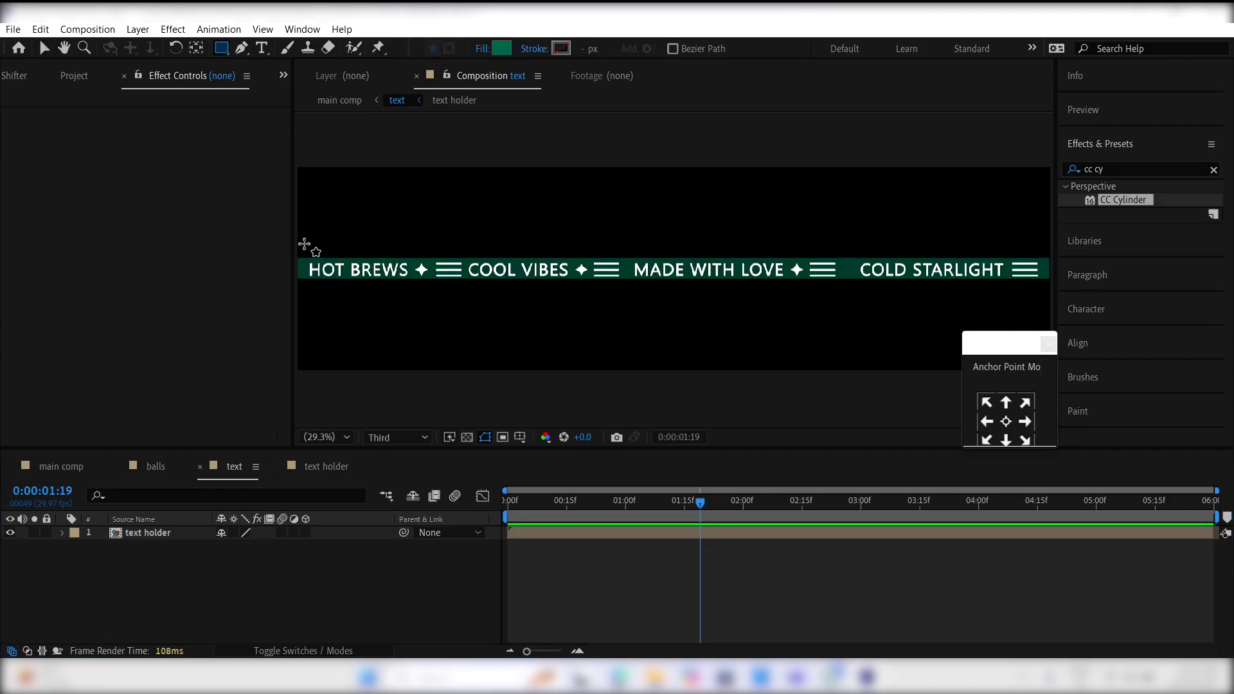
pyautogui.moveTo(302, 243); pyautogui.dragTo(1091, 297)
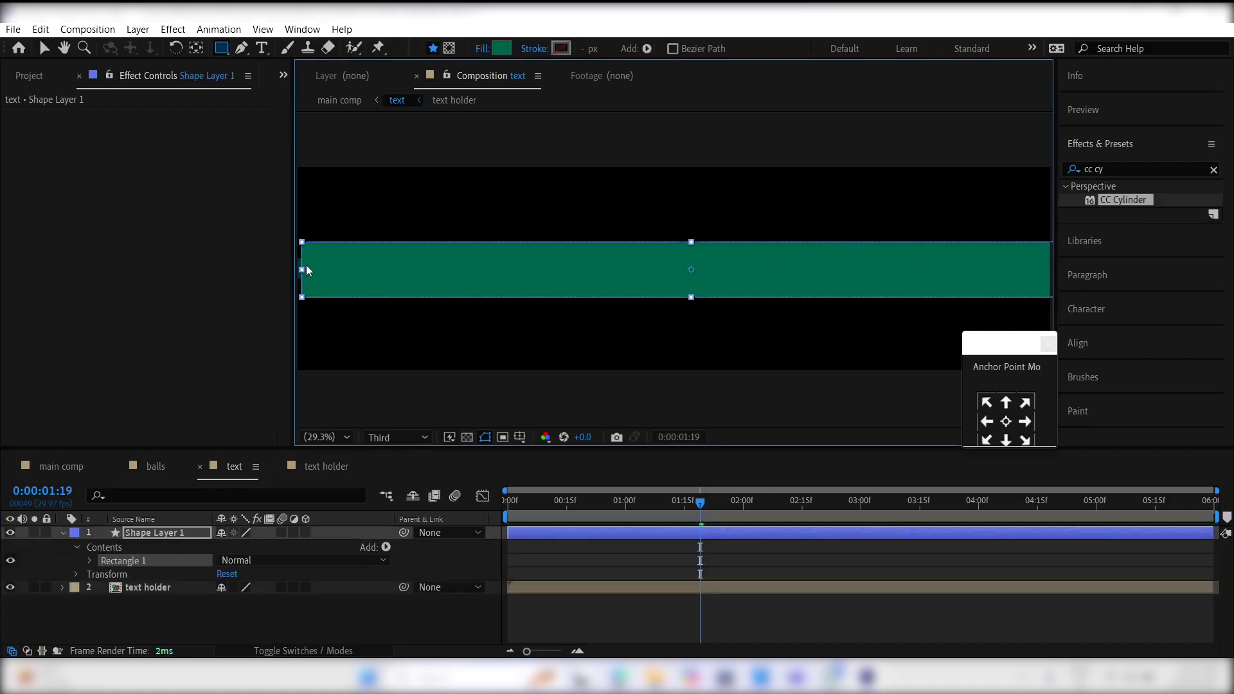
pyautogui.press('v')
pyautogui.moveTo(301, 269); pyautogui.dragTo(286, 273)
# Step: Keyframe Shape Layer 1's horizontal scale from 0 at the start to full at 1:29, anchored left
pyautogui.click(183, 531)
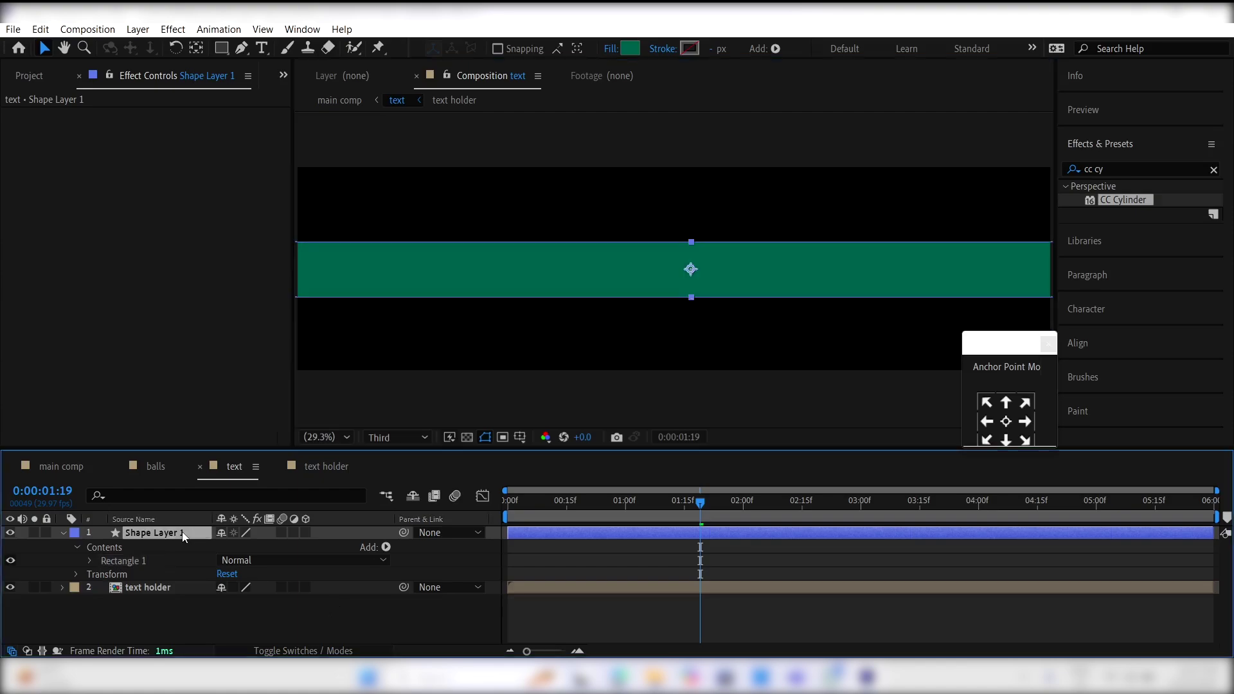
pyautogui.press('s')
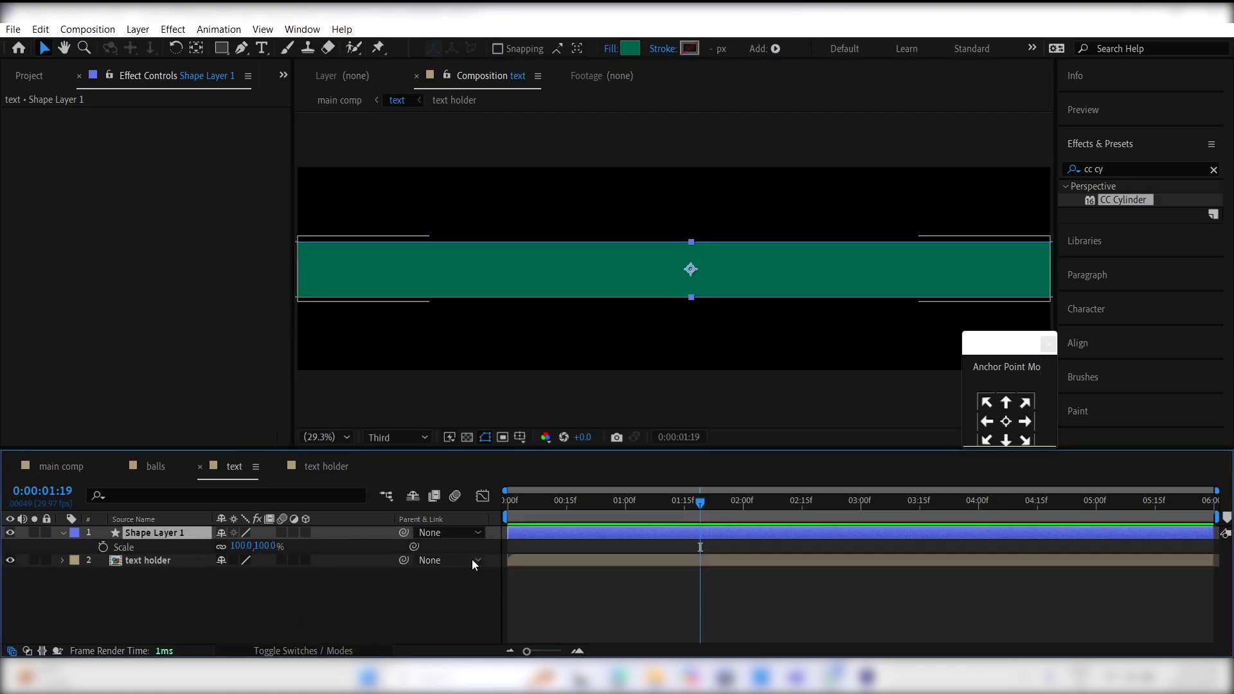
pyautogui.moveTo(730, 519); pyautogui.dragTo(741, 515)
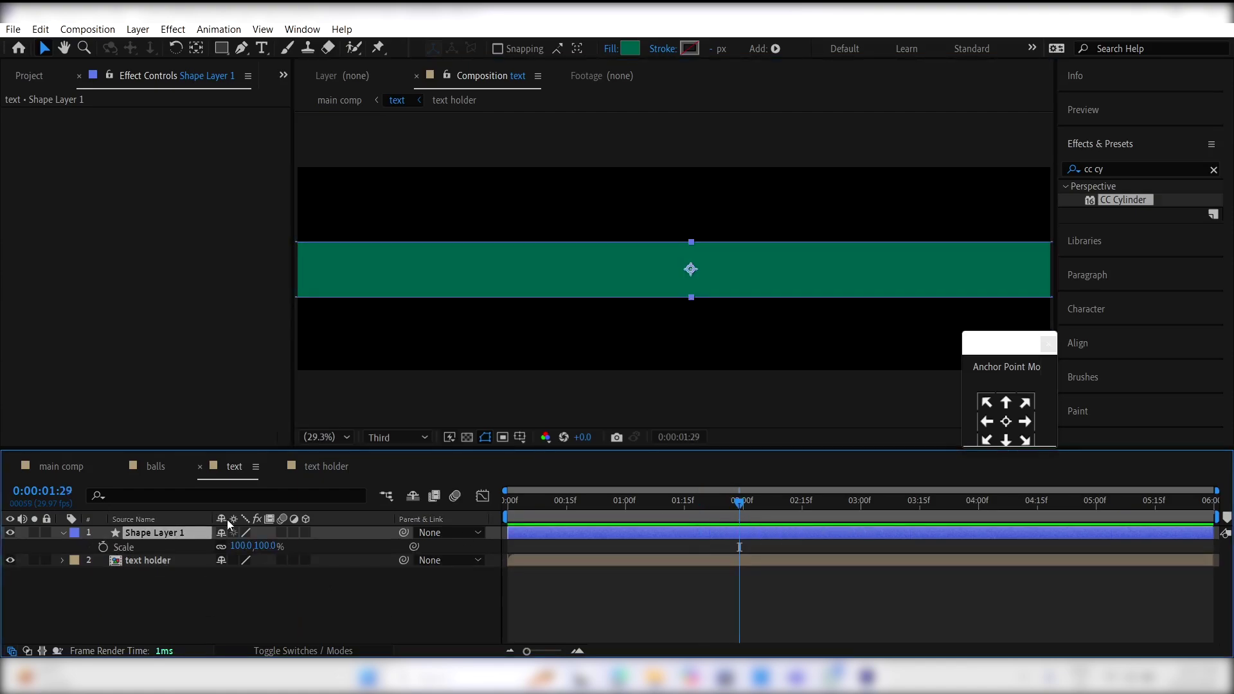
pyautogui.click(103, 547)
pyautogui.press('Home')
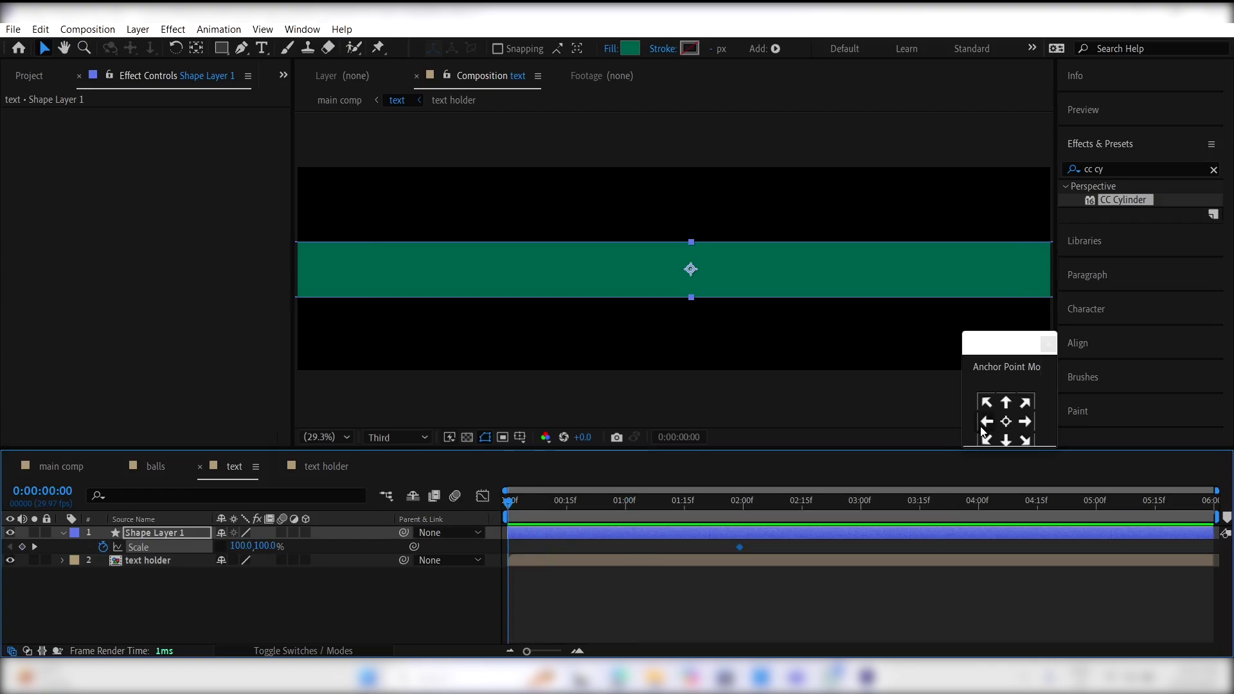
pyautogui.click(986, 425)
pyautogui.moveTo(254, 547); pyautogui.dragTo(202, 547)
pyautogui.click(243, 545)
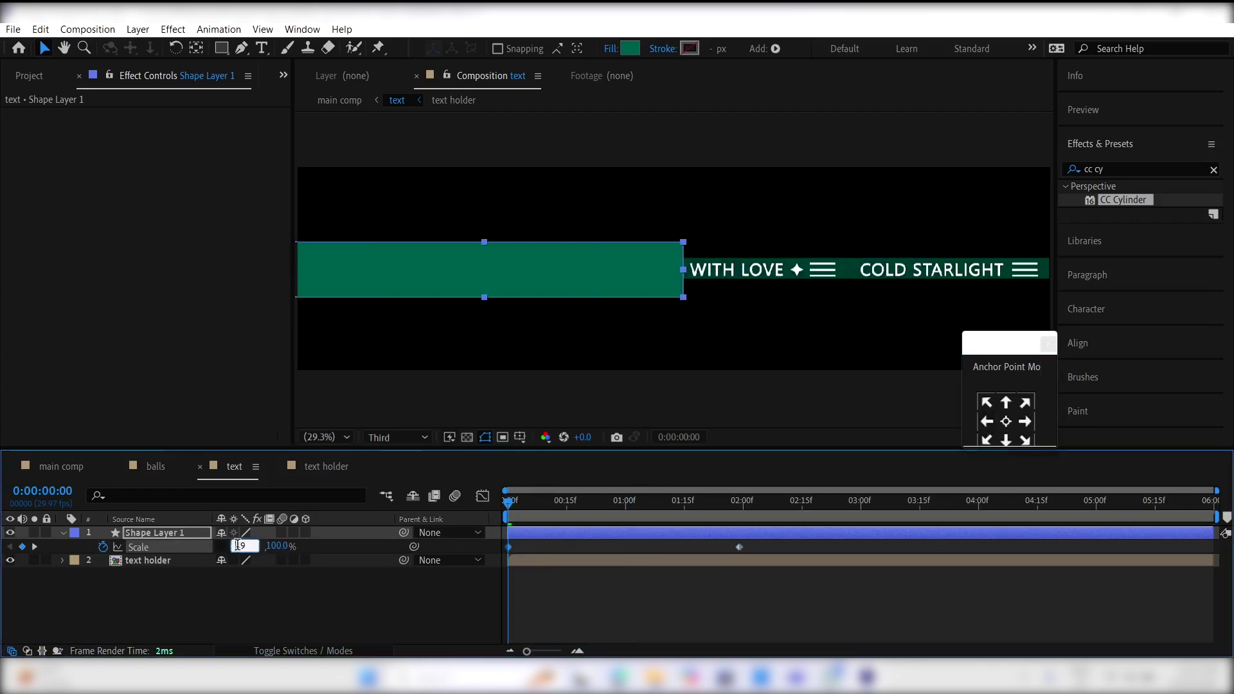
pyautogui.press('Return')
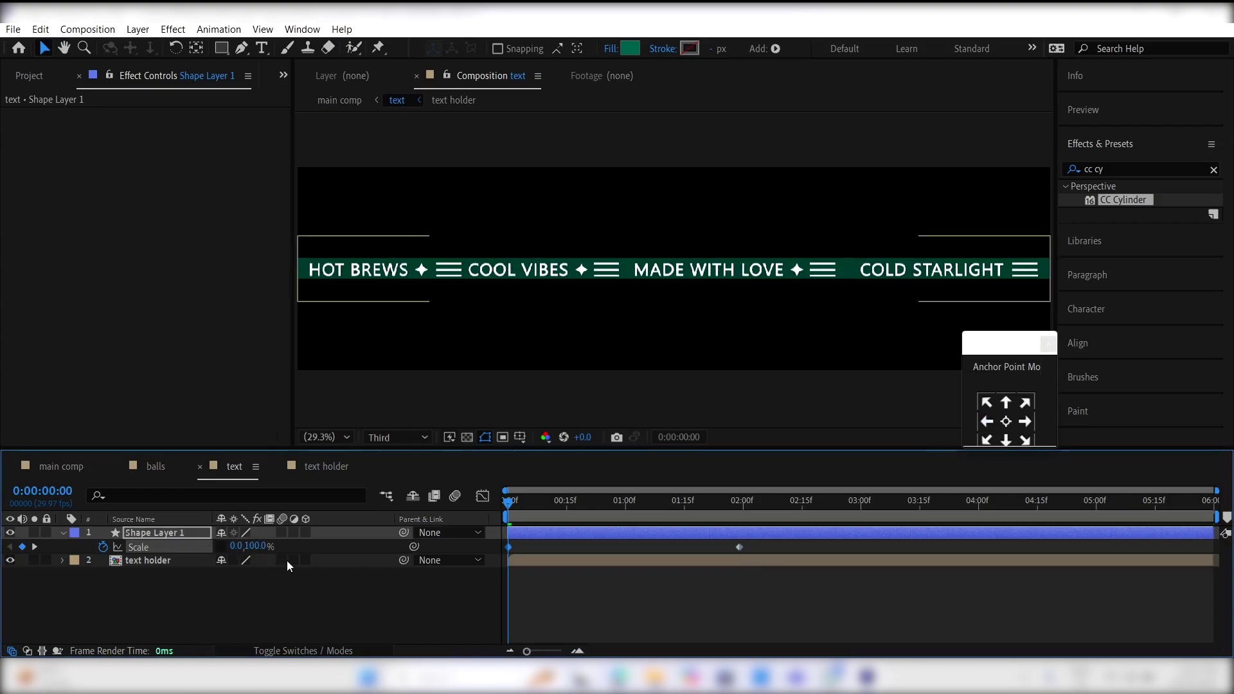
# Step: Set text holder's track matte to Alpha Matte from the shape layer and scrub the reveal
pyautogui.click(27, 651)
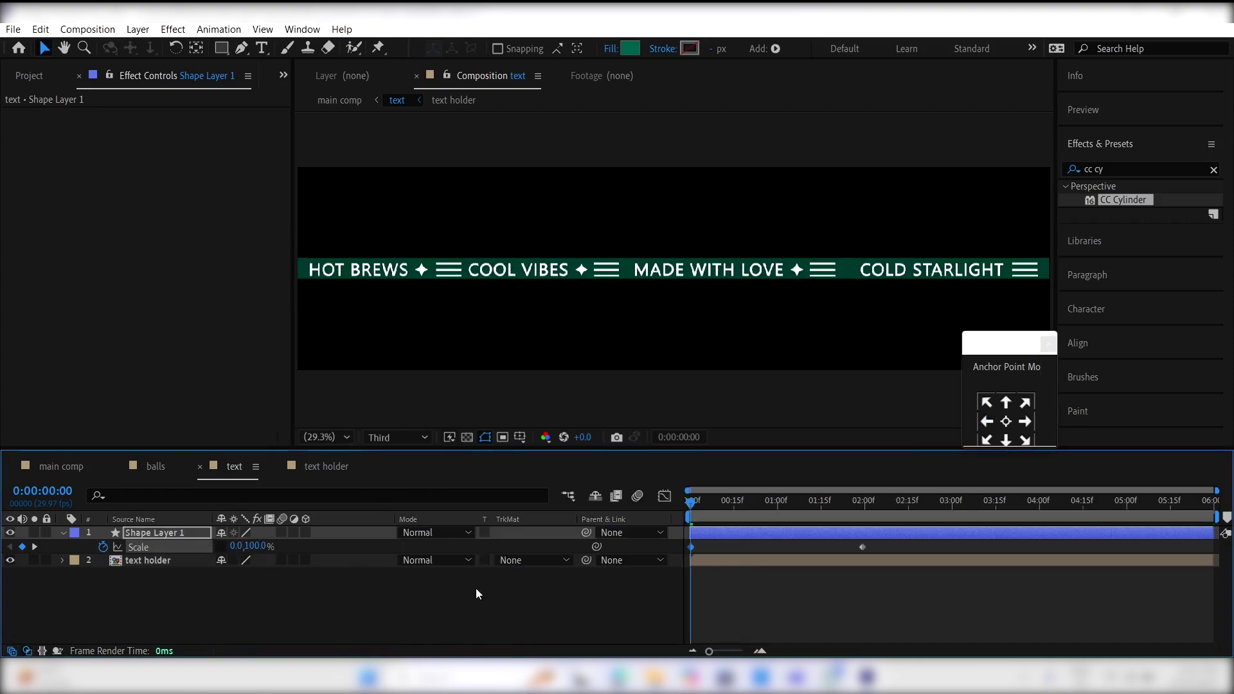
pyautogui.click(525, 561)
pyautogui.click(558, 491)
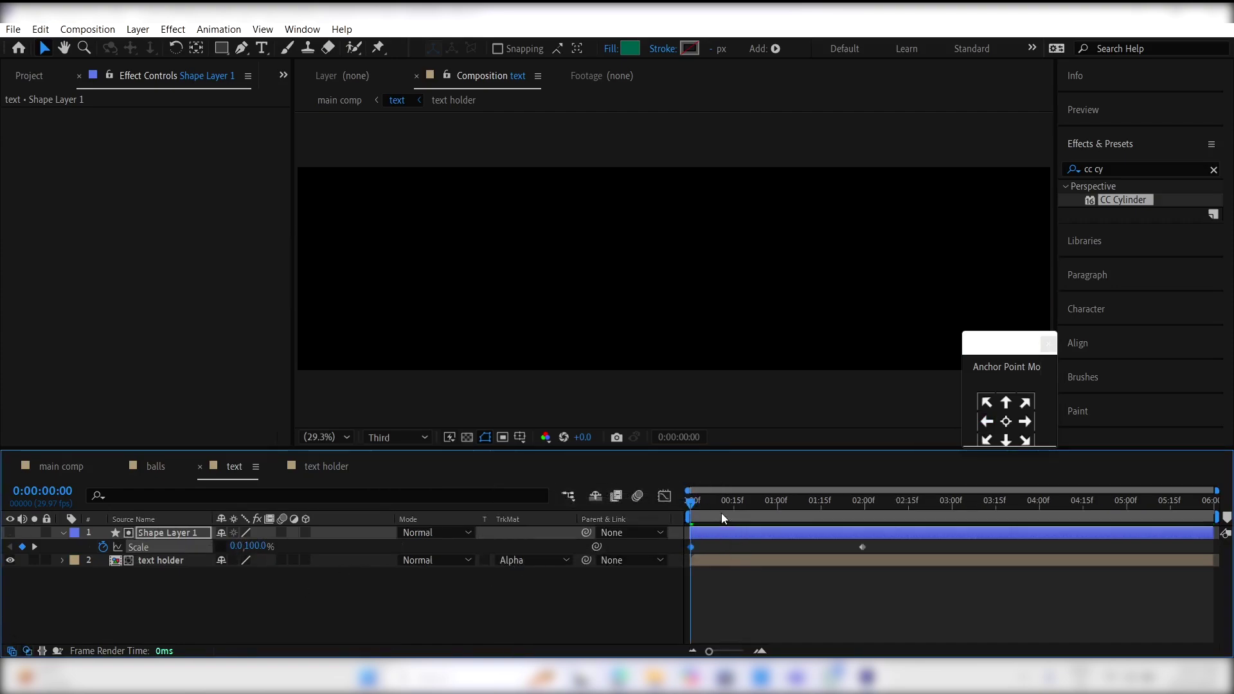
pyautogui.moveTo(725, 518); pyautogui.dragTo(664, 557)
# Step: Apply Easy Ease to both scale keyframes and view them in the speed graph
pyautogui.press('F9')
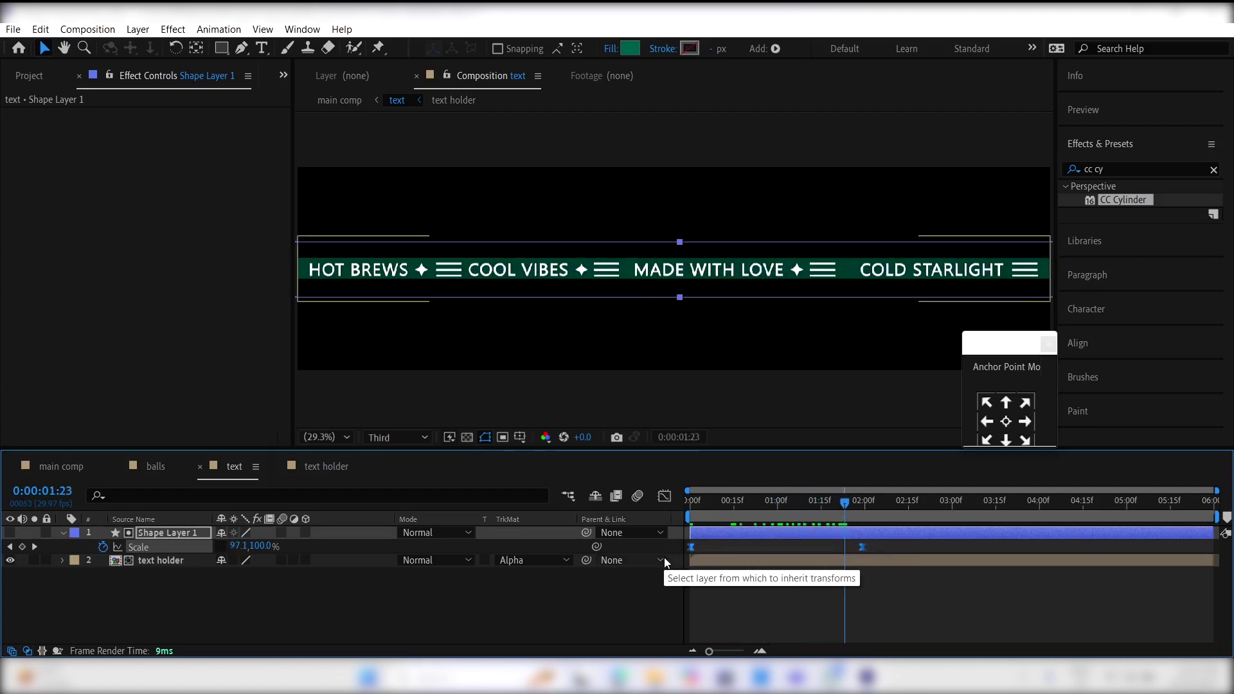
pyautogui.click(675, 494)
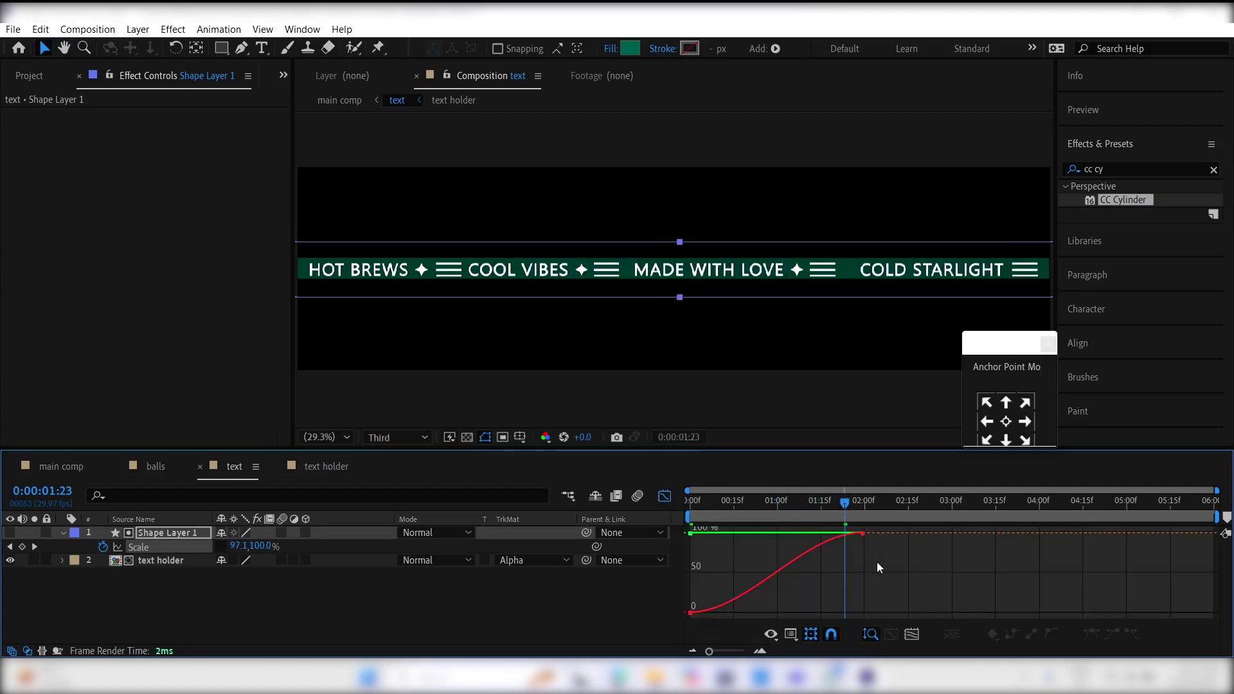
pyautogui.click(773, 637)
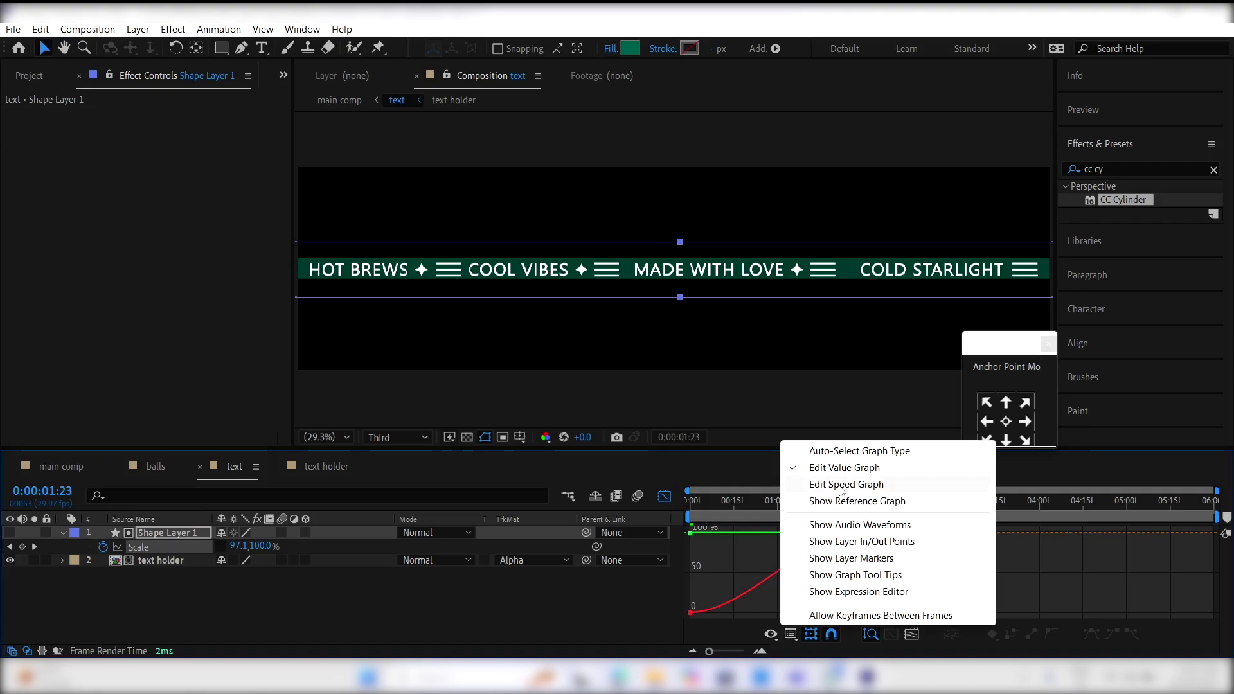
pyautogui.click(842, 484)
pyautogui.moveTo(911, 564); pyautogui.dragTo(682, 621)
# Step: Shape the speed curve so the reveal starts fast, then shift the main comp's text layer to 15 frames
pyautogui.moveTo(836, 613); pyautogui.dragTo(774, 612)
pyautogui.moveTo(704, 507); pyautogui.dragTo(663, 507)
pyautogui.press('space')
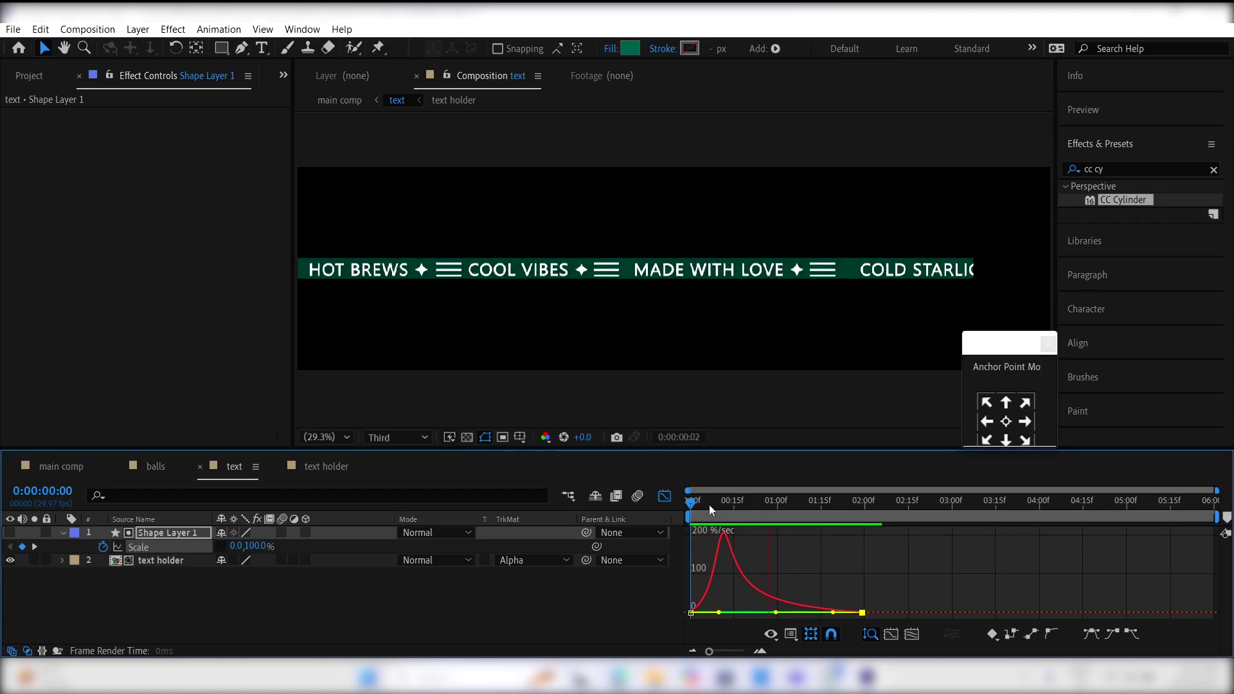
pyautogui.click(55, 464)
pyautogui.moveTo(573, 518); pyautogui.dragTo(683, 534)
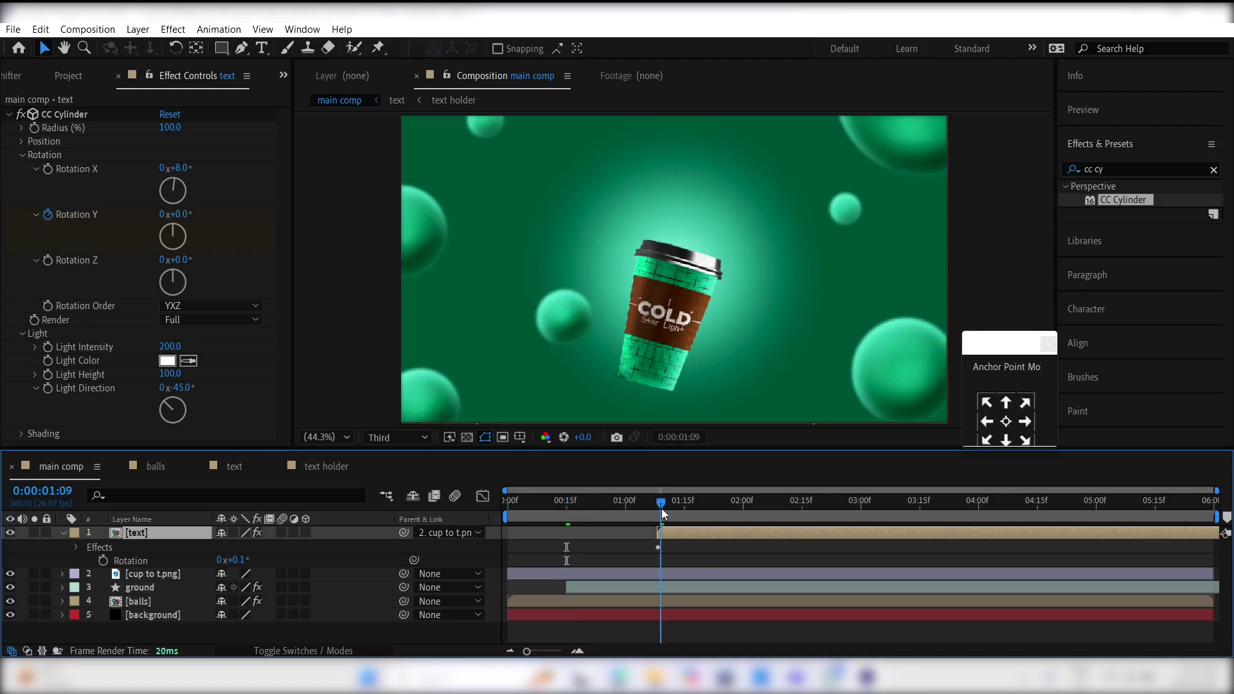
# Step: Set the text layer's CC Cylinder Render to Outside and check the wrapped band
pyautogui.press('space')
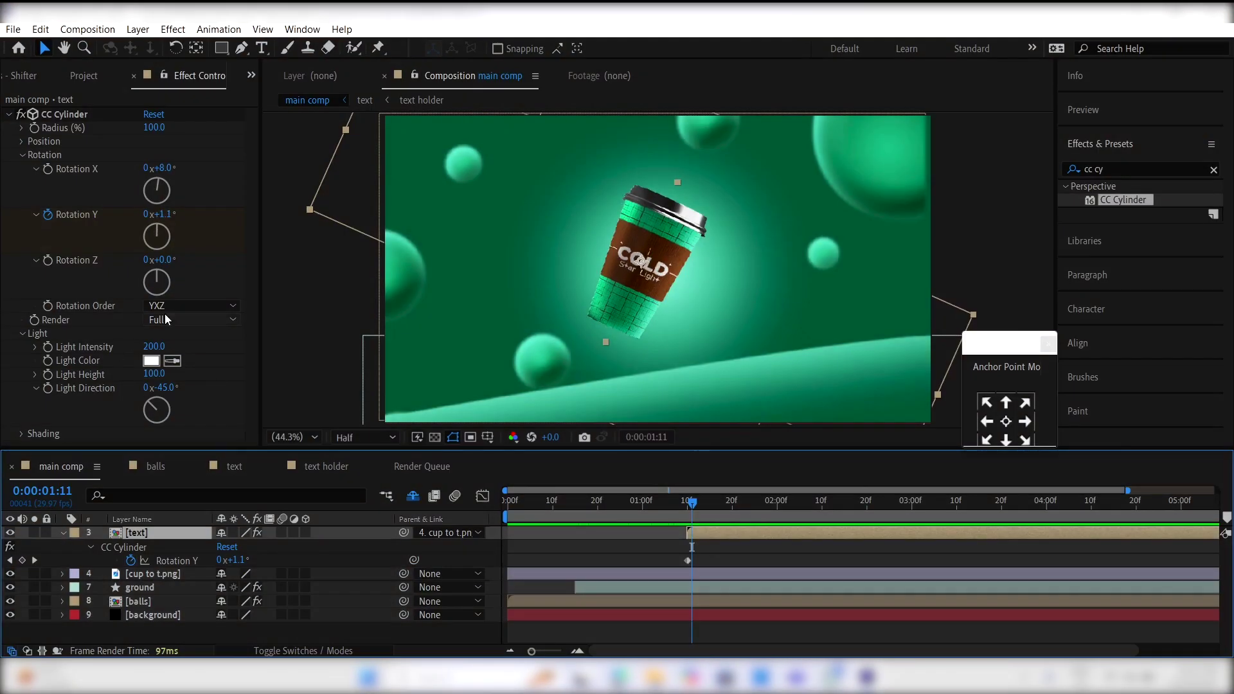
pyautogui.click(178, 320)
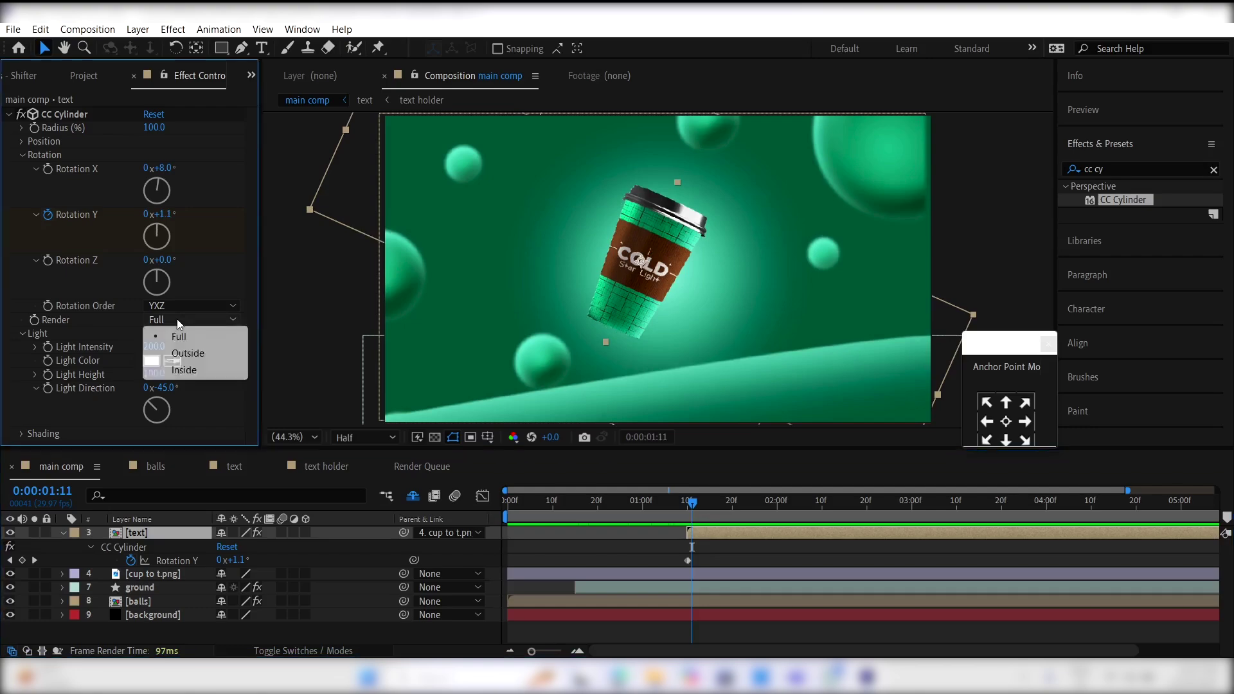
pyautogui.click(194, 354)
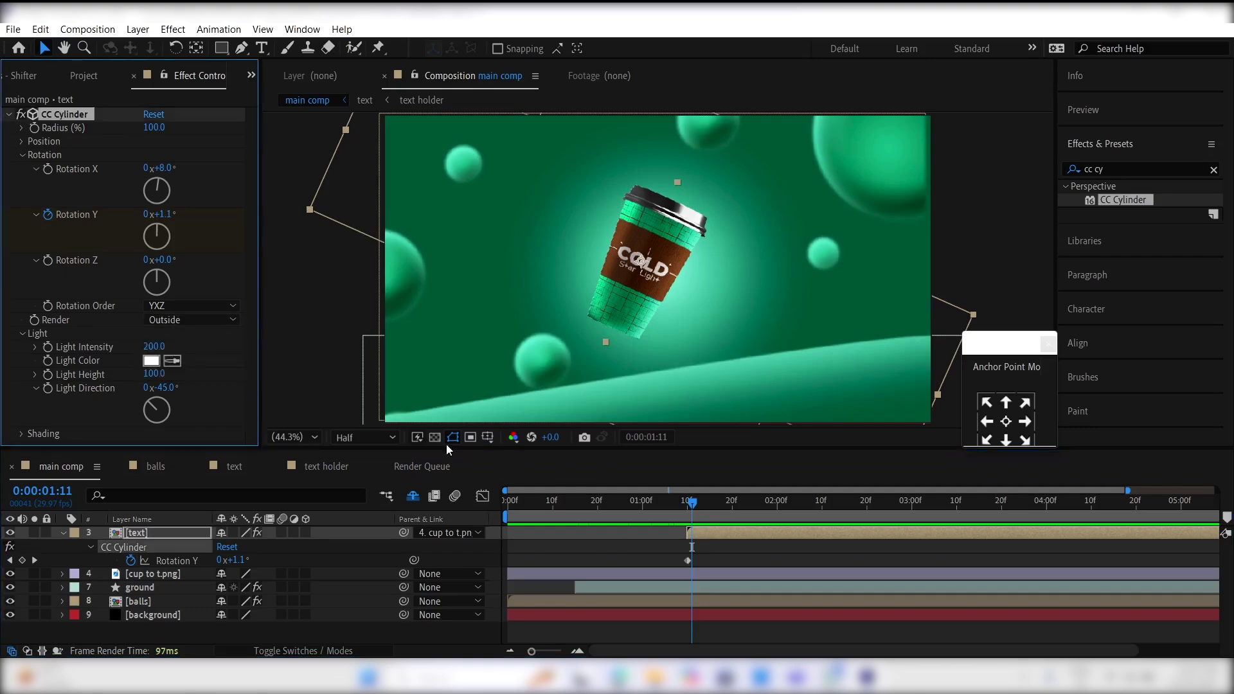
pyautogui.click(719, 509)
pyautogui.moveTo(759, 515); pyautogui.dragTo(805, 515)
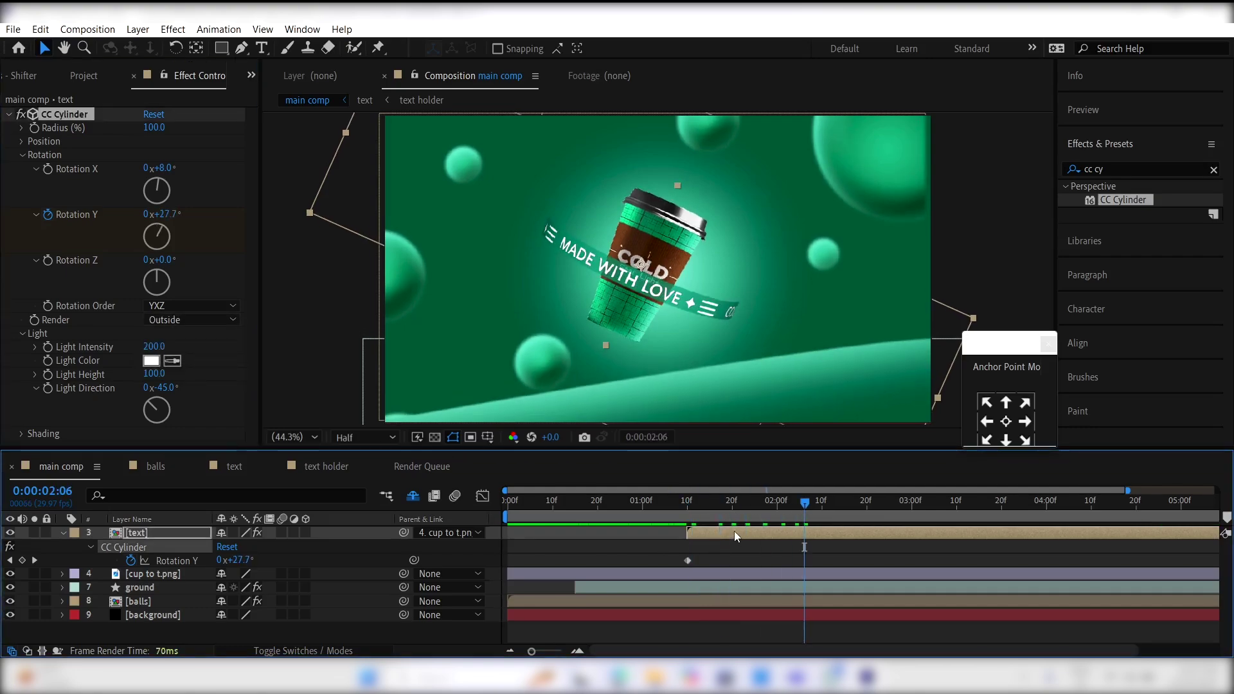
# Step: Duplicate the text layer, place the copy beneath the cup, and set its Render to Inside
pyautogui.hotkey('ctrl', 'd')
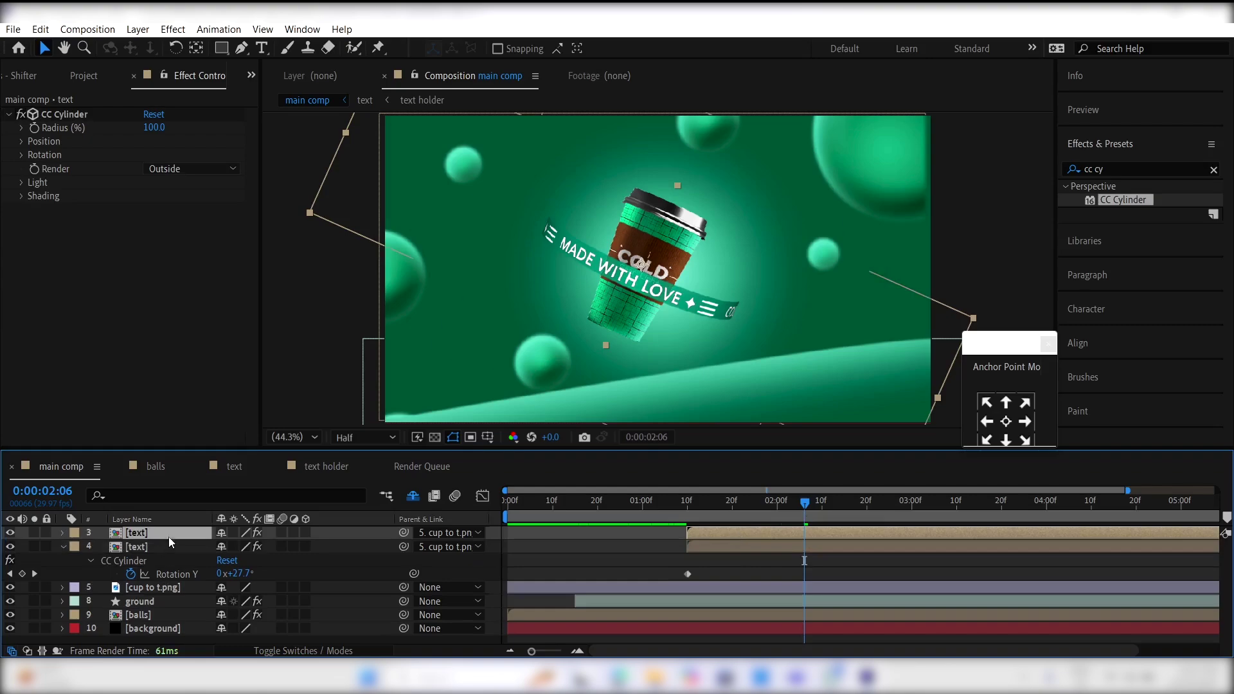
pyautogui.moveTo(179, 545); pyautogui.dragTo(183, 593)
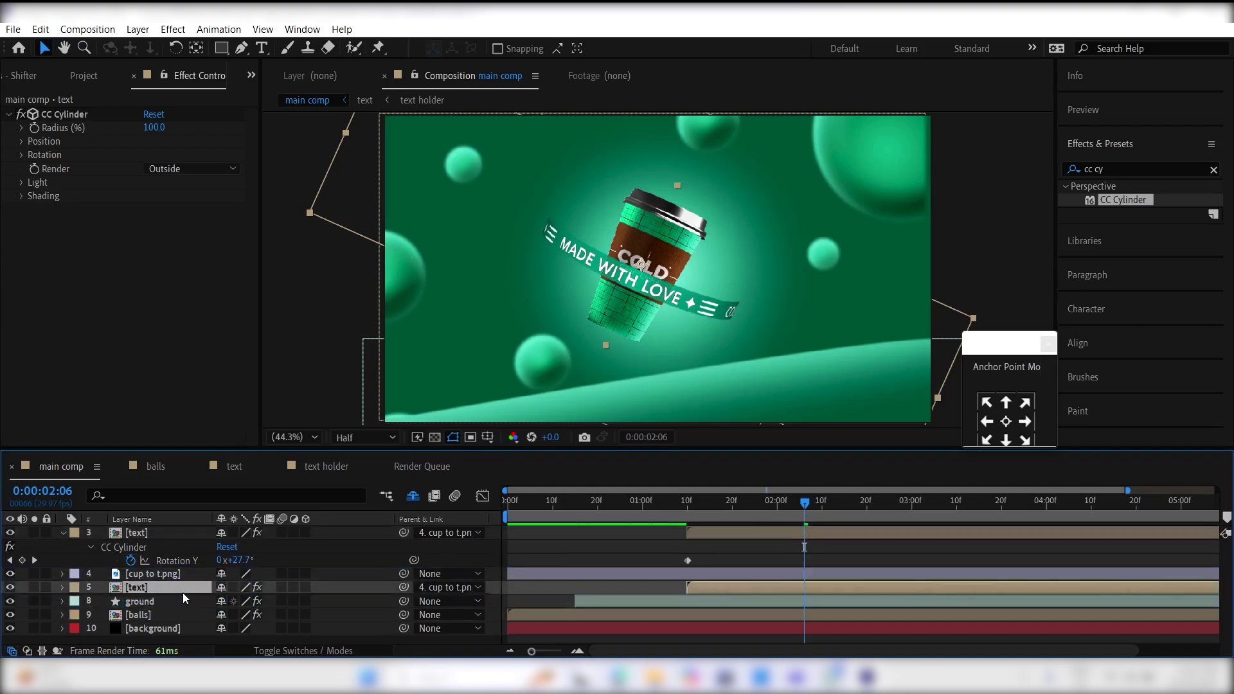
pyautogui.click(176, 170)
pyautogui.click(193, 220)
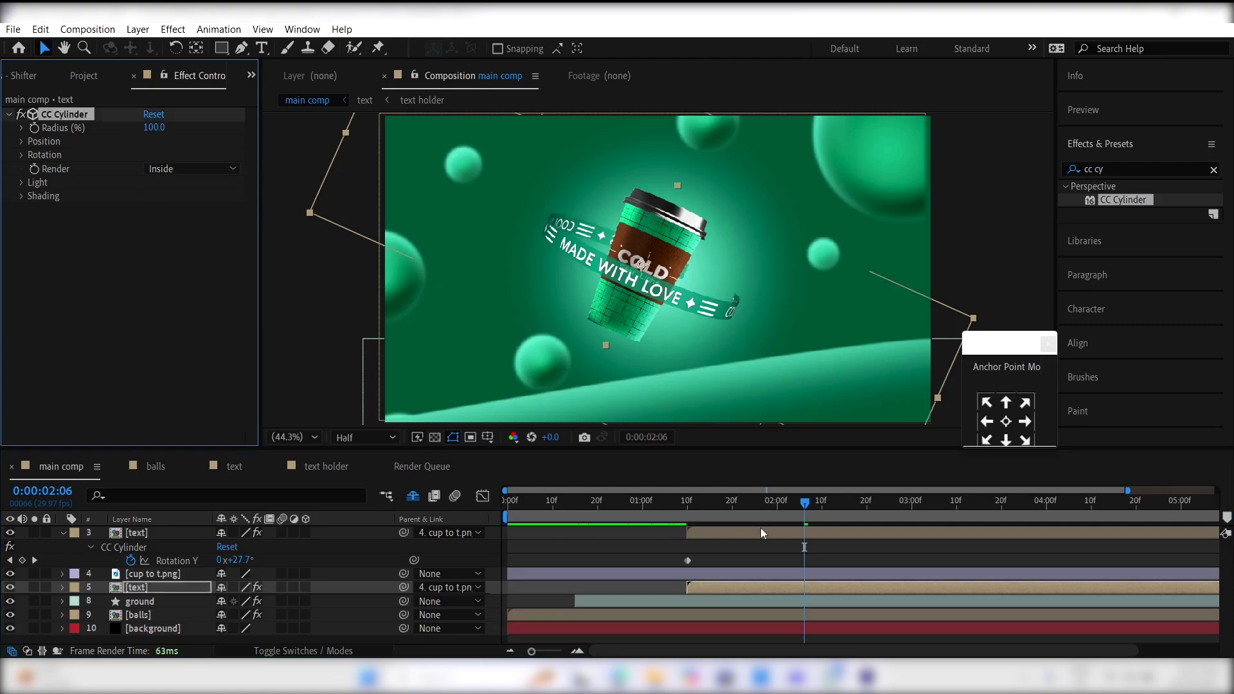
pyautogui.click(691, 513)
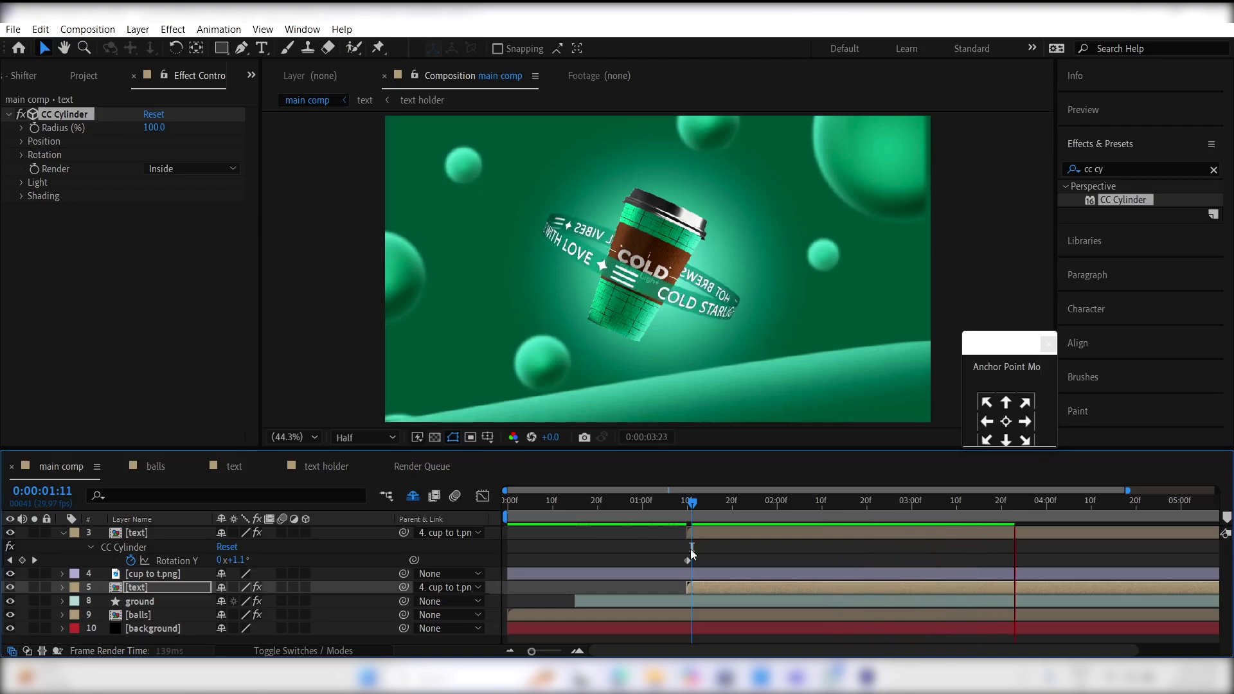
# Step: Add a null object (Null 7) and parent the balls, ground and cup layers to it
pyautogui.rightClick(372, 552)
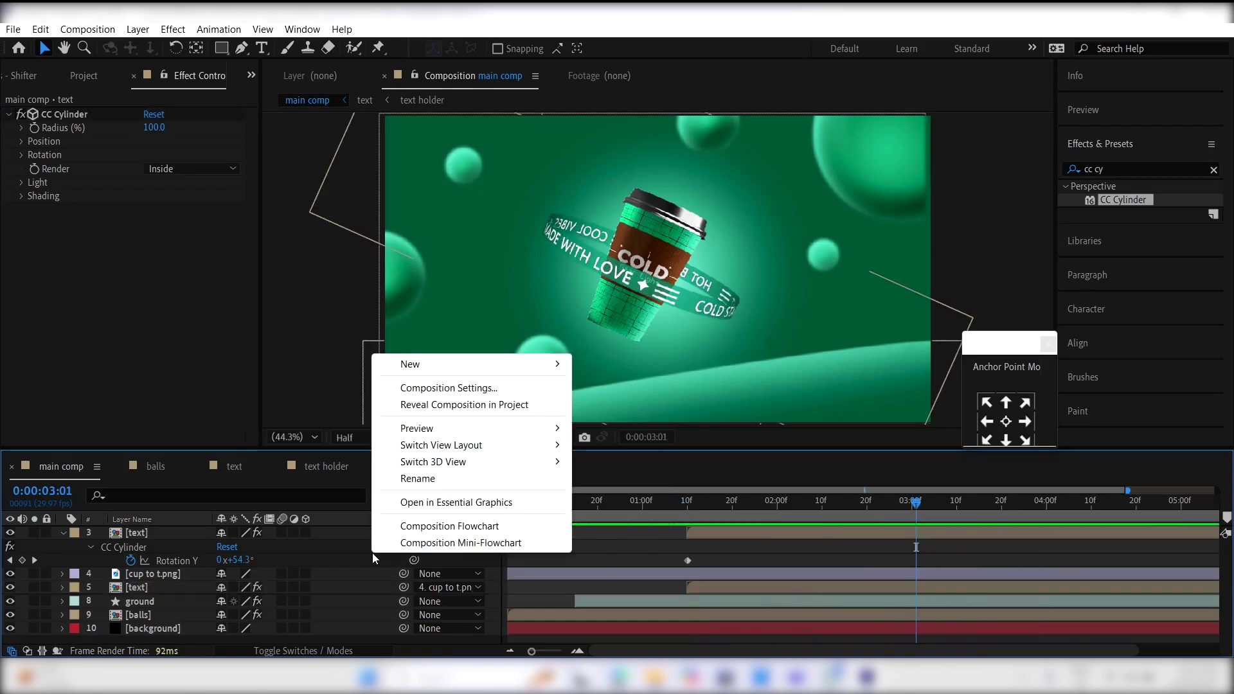
pyautogui.moveTo(450, 372)
pyautogui.click(620, 458)
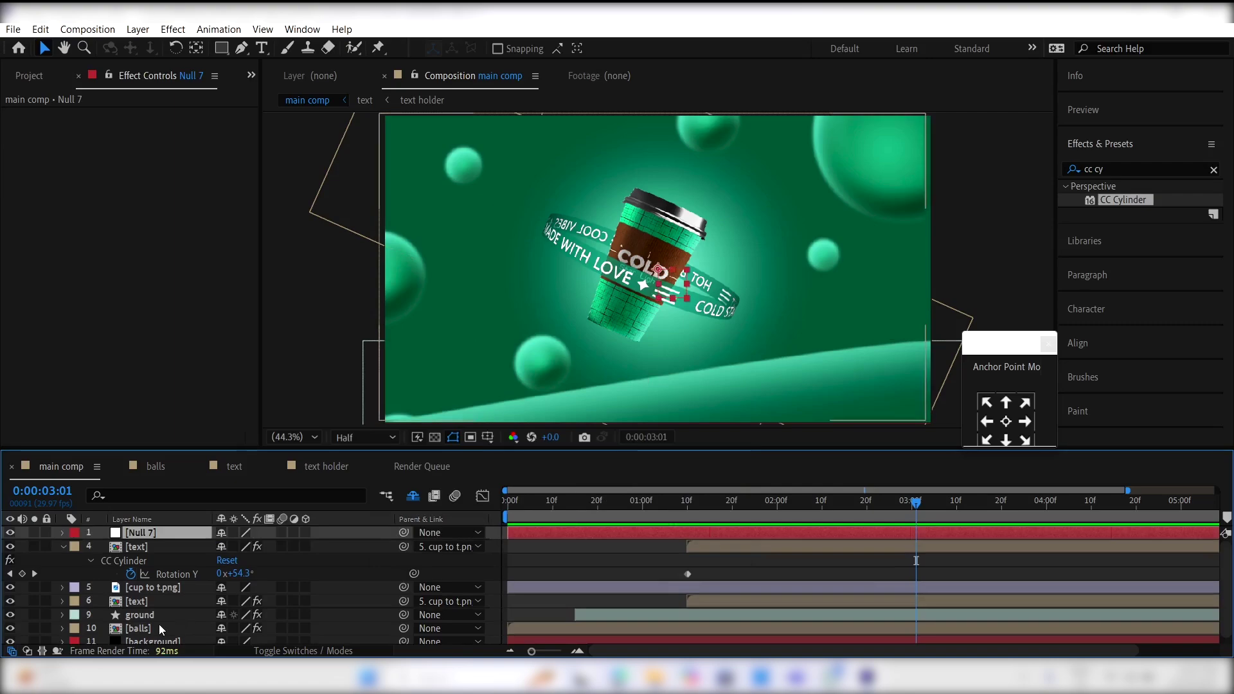
pyautogui.click(159, 623)
pyautogui.keyDown('ctrl'); pyautogui.click(156, 614); pyautogui.keyUp('ctrl')
pyautogui.keyDown('ctrl'); pyautogui.click(154, 586); pyautogui.keyUp('ctrl')
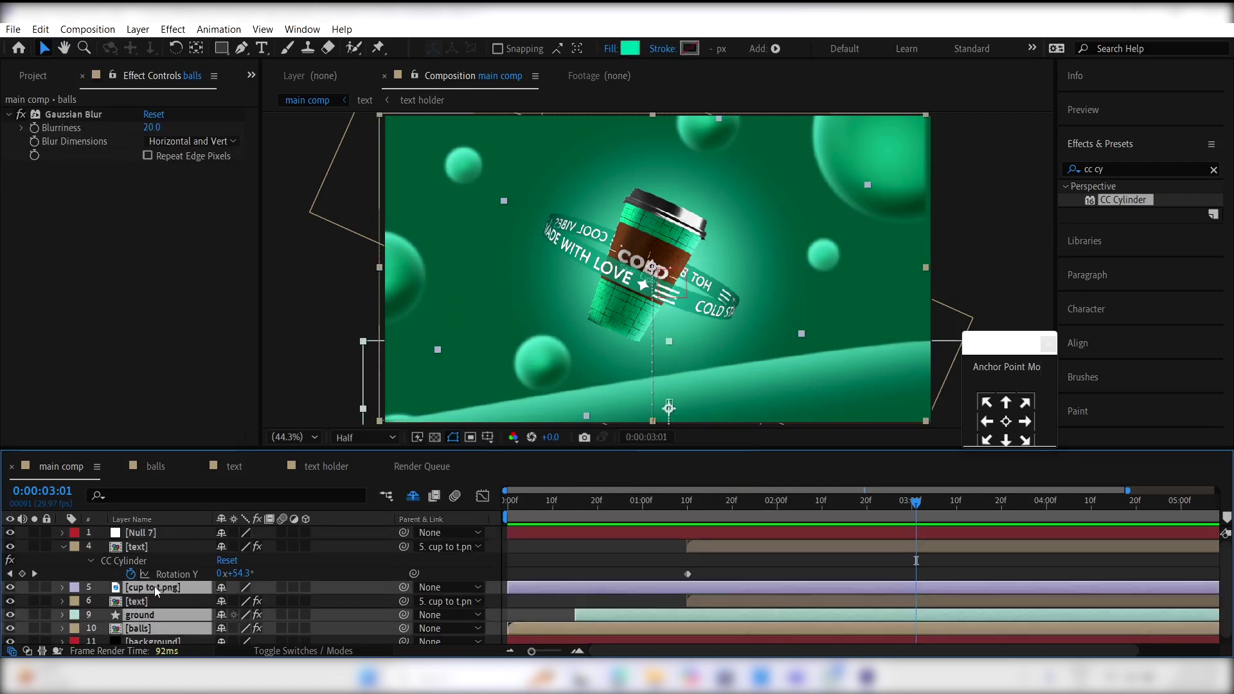
pyautogui.moveTo(402, 587); pyautogui.dragTo(151, 530)
# Step: Add a wiggle(.5,25) expression to Null 7's Position
pyautogui.click(612, 531)
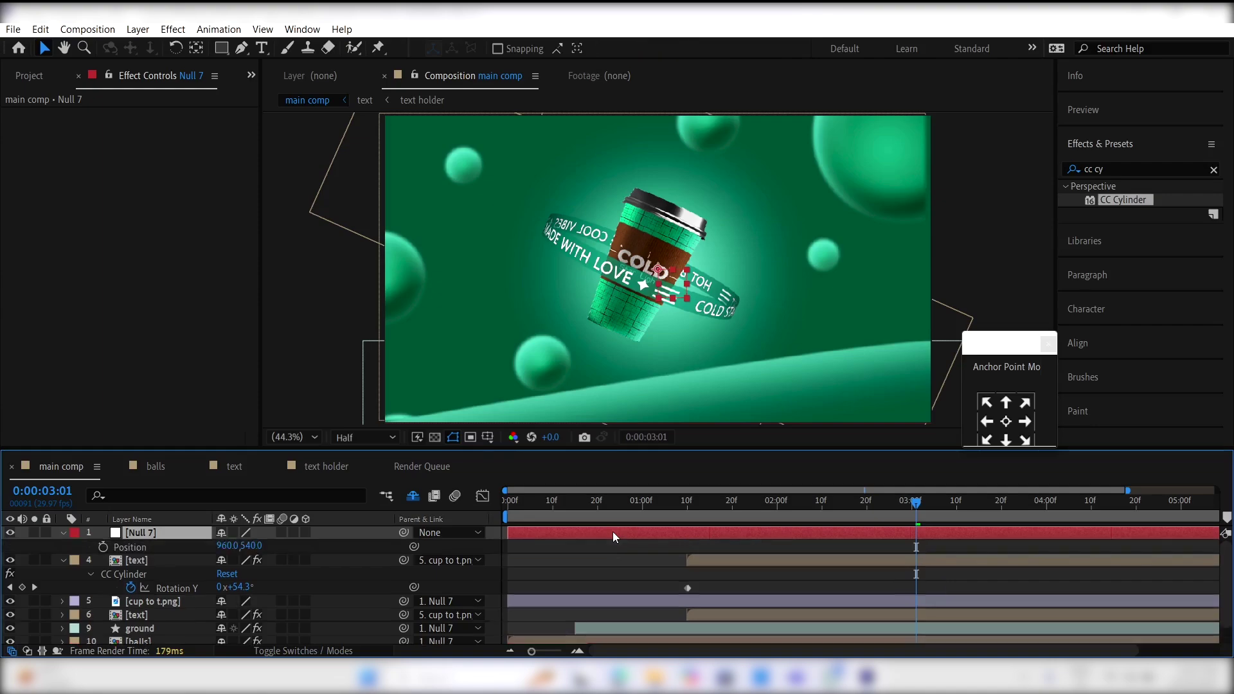
pyautogui.keyDown('alt'); pyautogui.click(103, 548); pyautogui.keyUp('alt')
pyautogui.write('wiggle')
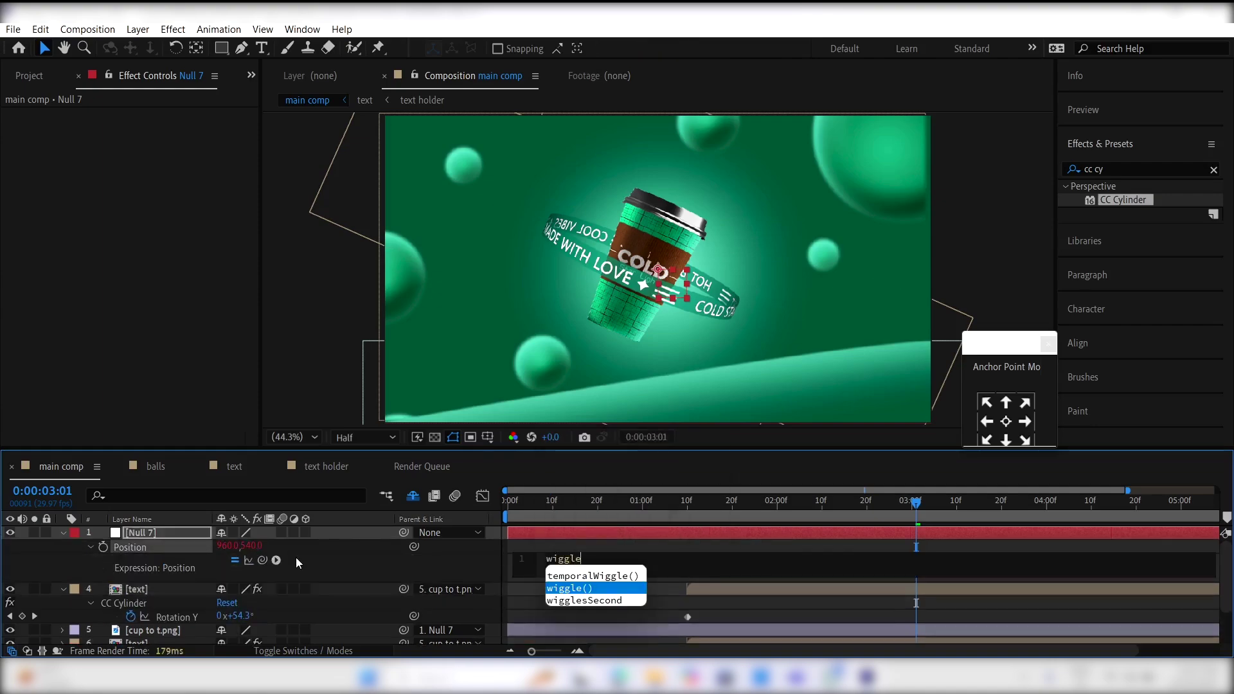
pyautogui.click(587, 590)
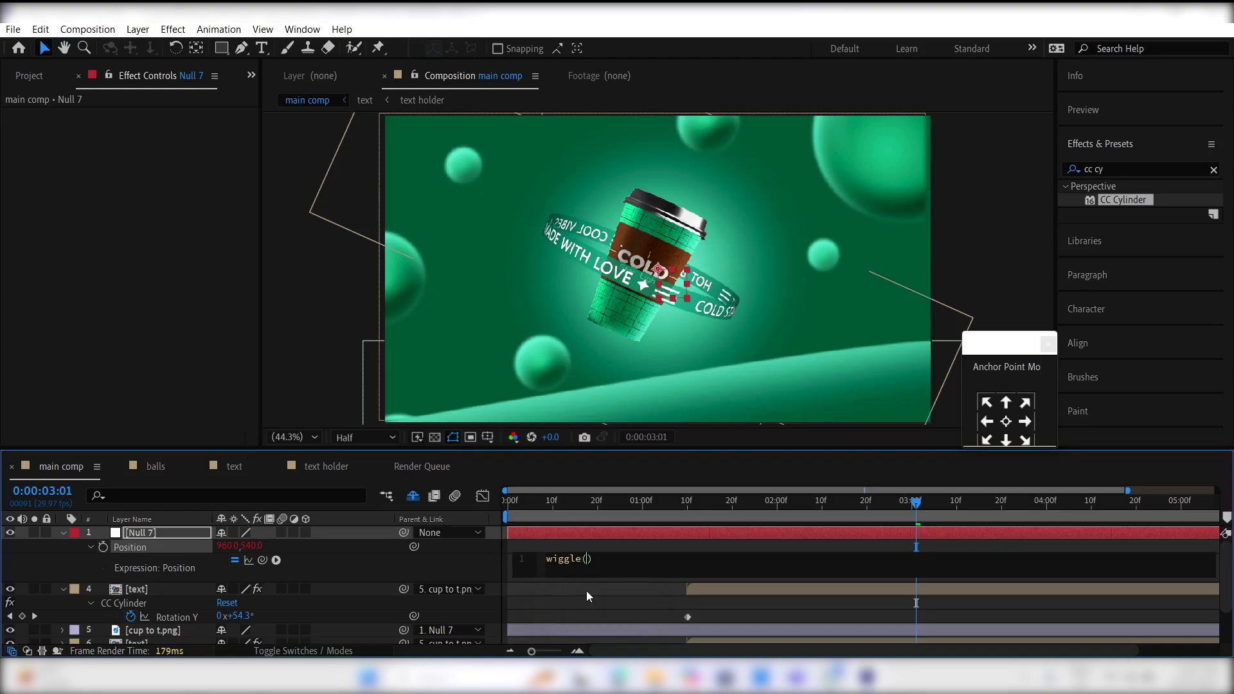
pyautogui.write('.5')
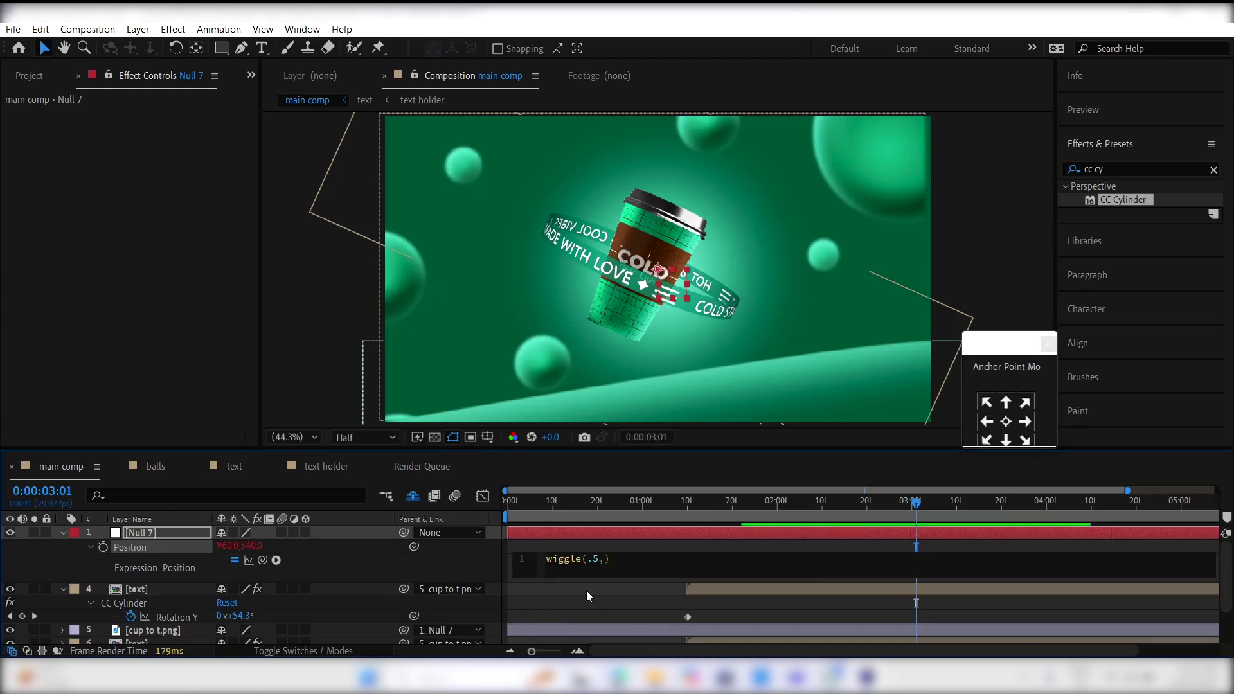
pyautogui.write(',25')
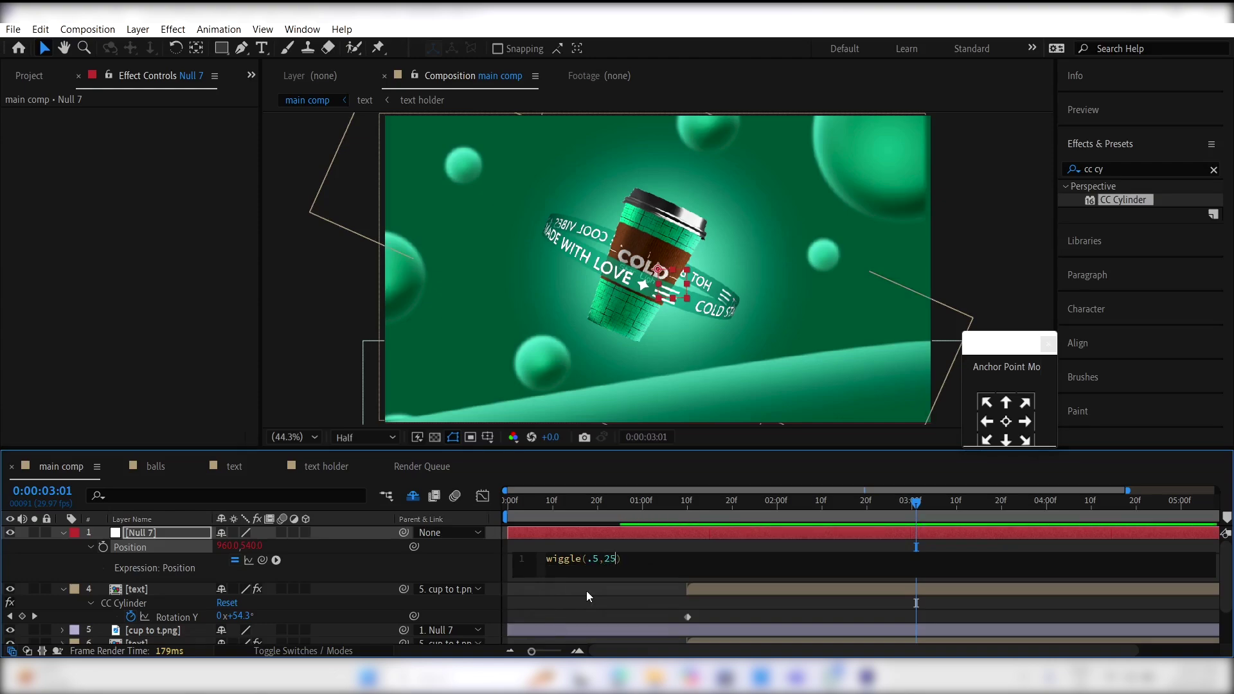
pyautogui.click(512, 506)
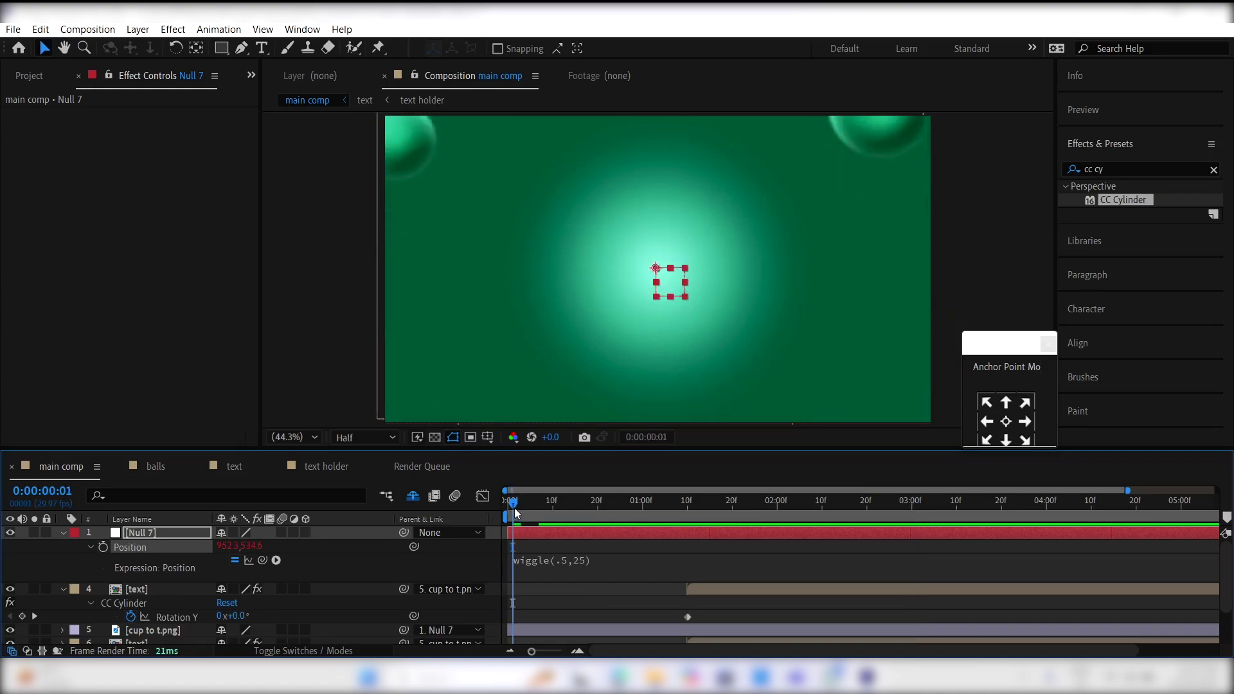
pyautogui.press('space')
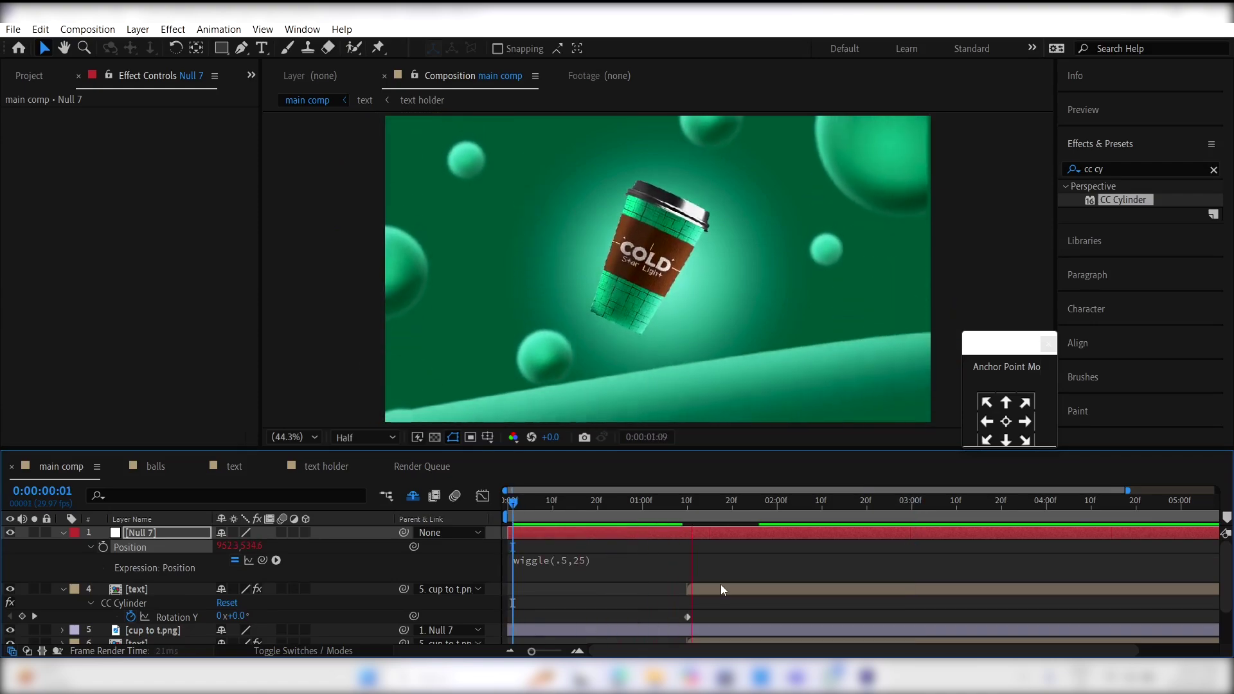